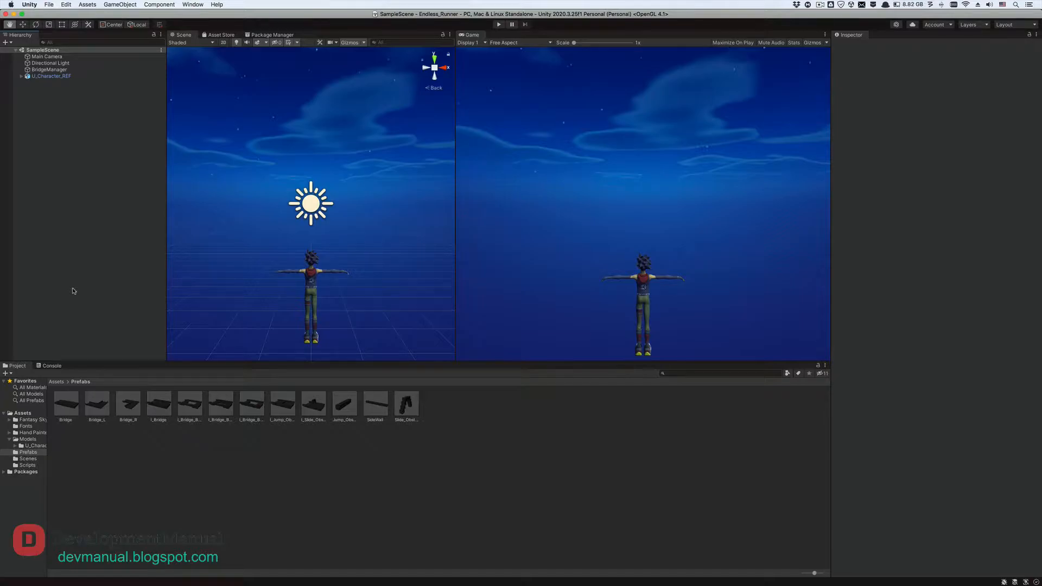
Open the U_Character folder under Assets/Models, expand the character model and show the preview of its U_Char mesh
click(57, 382)
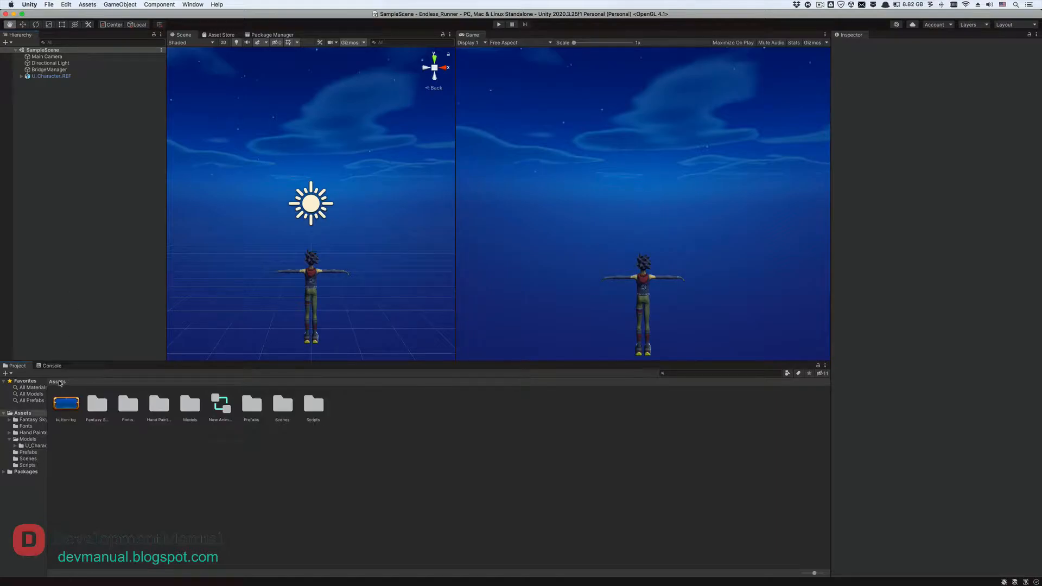
double_click(187, 406)
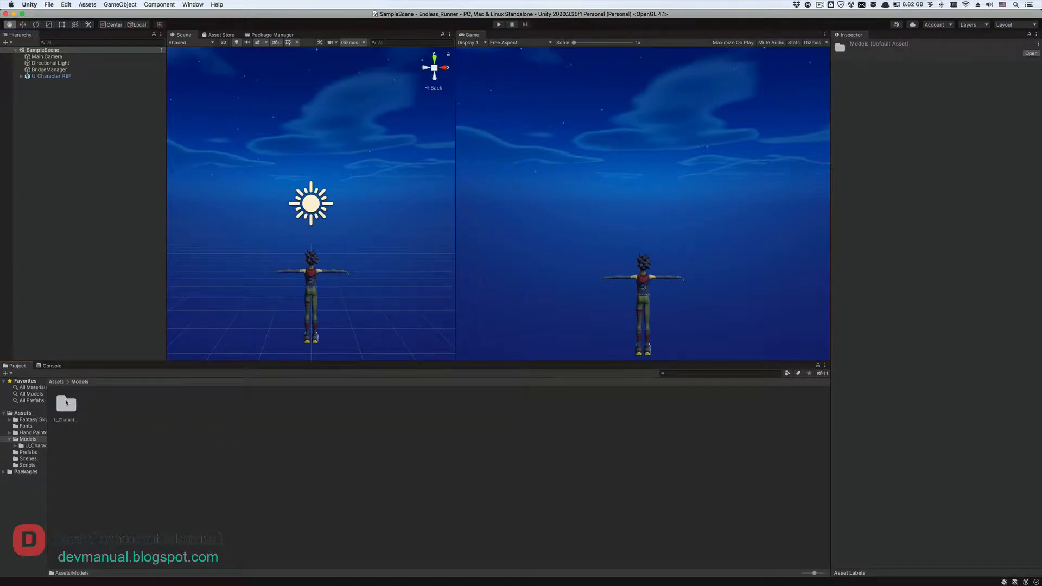
double_click(66, 403)
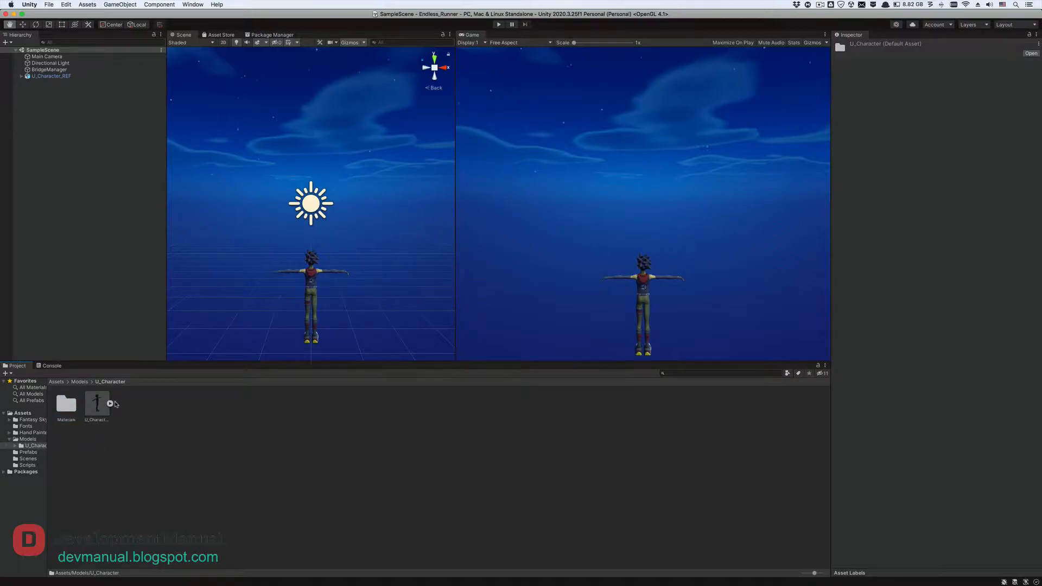
click(111, 404)
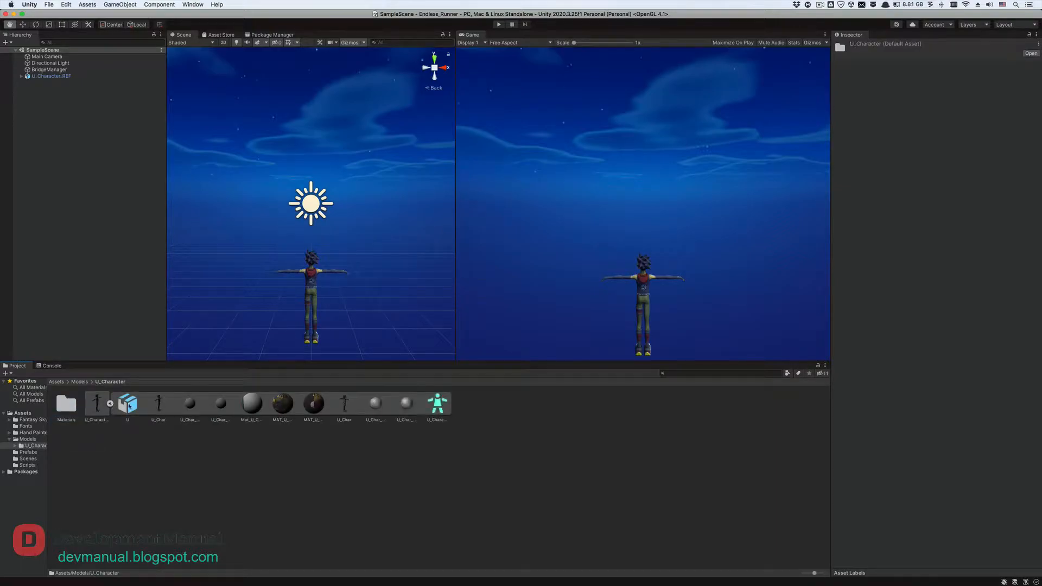
click(345, 408)
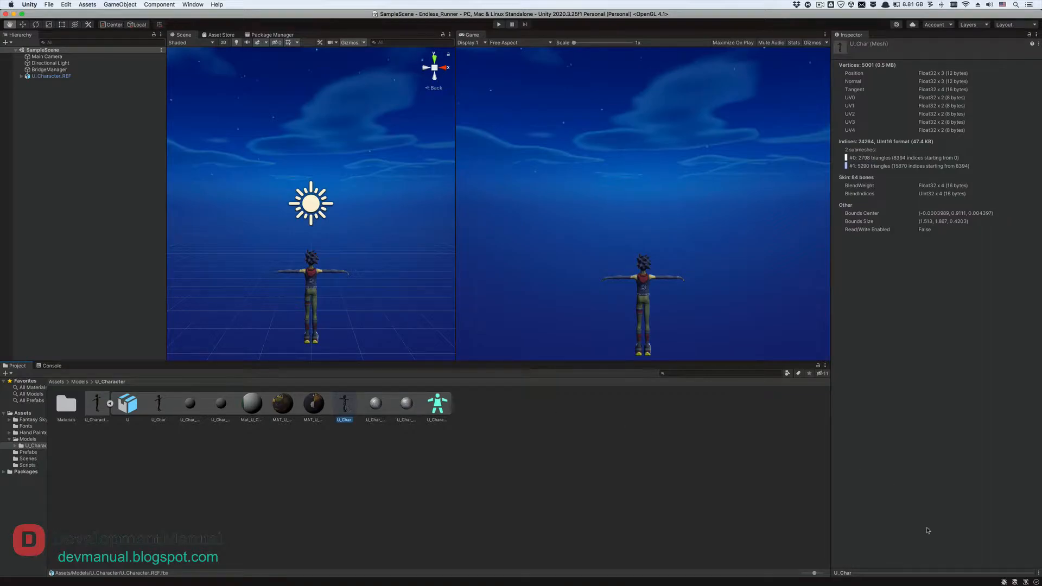
click(937, 570)
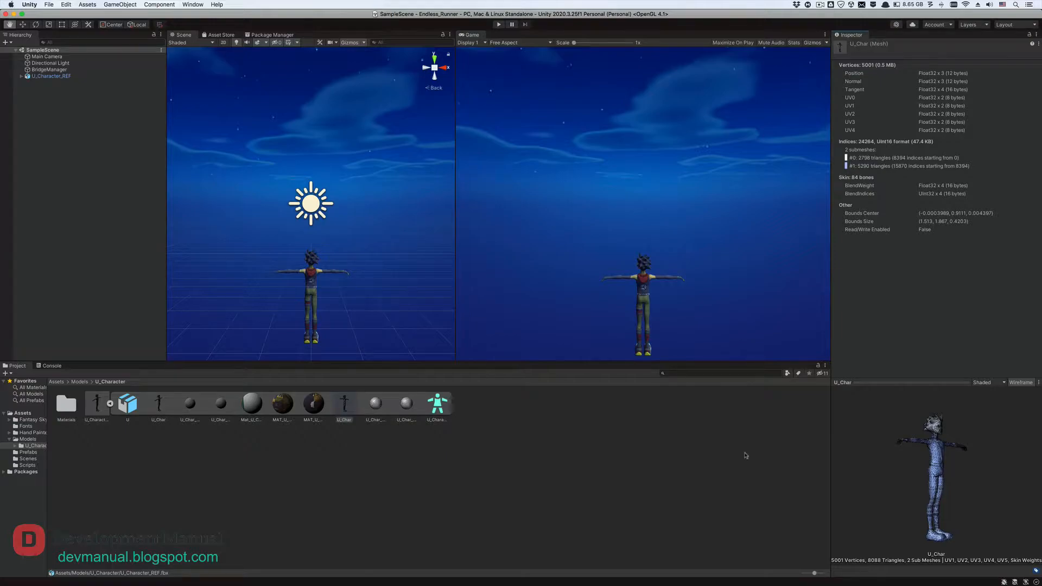
Examine the U_Char mesh in the preview with and without wireframe, enlarging the preview and rotating the model
click(1021, 384)
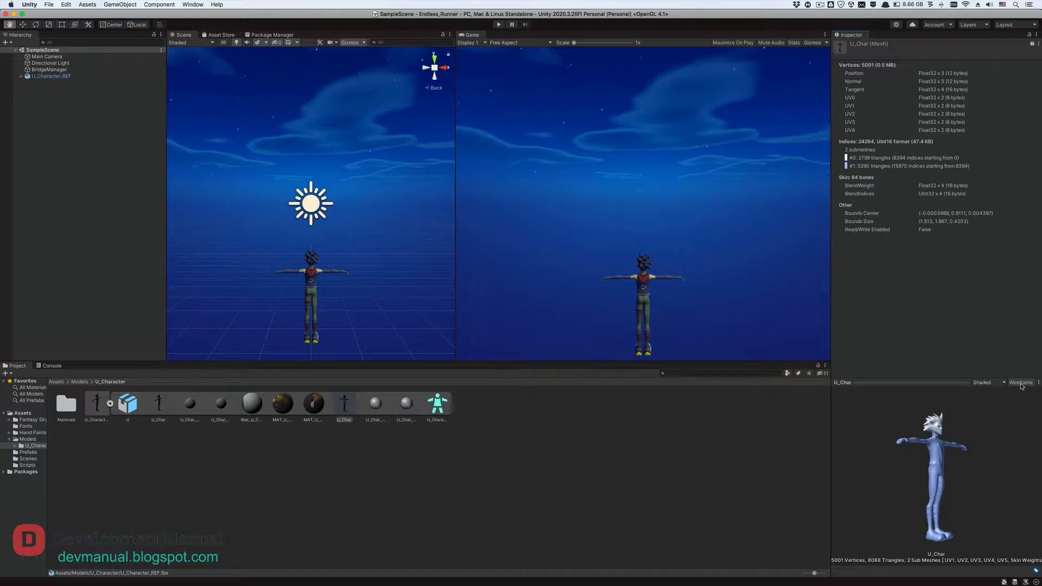
click(1021, 383)
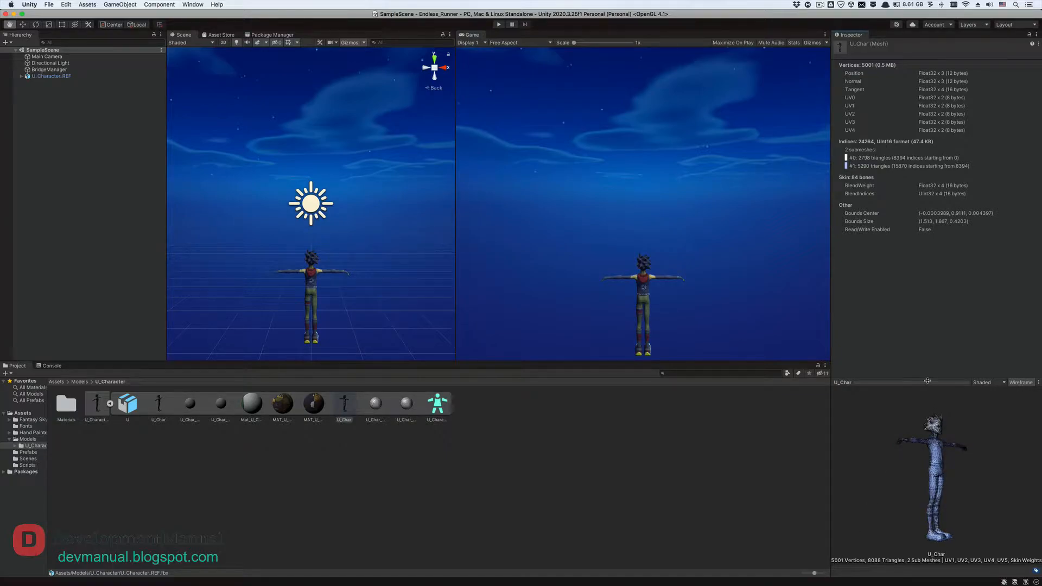
drag(927, 380, 934, 275)
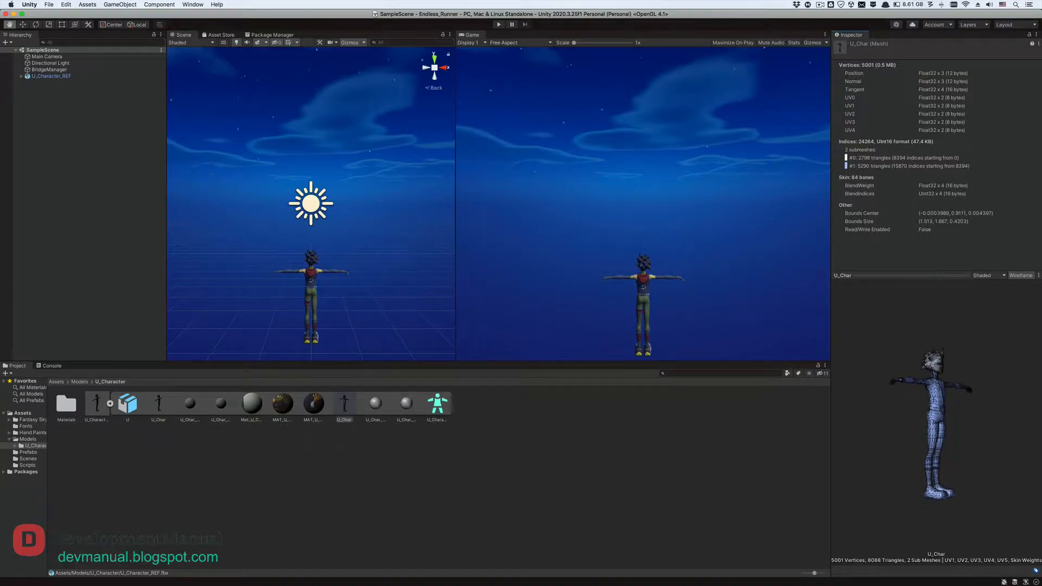
drag(932, 402, 908, 414)
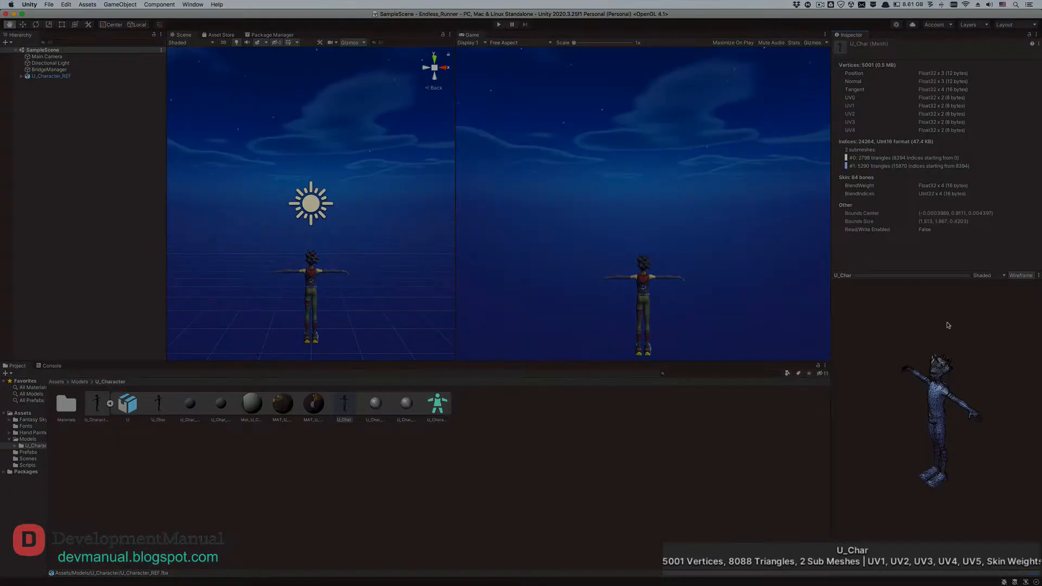
drag(935, 275, 936, 351)
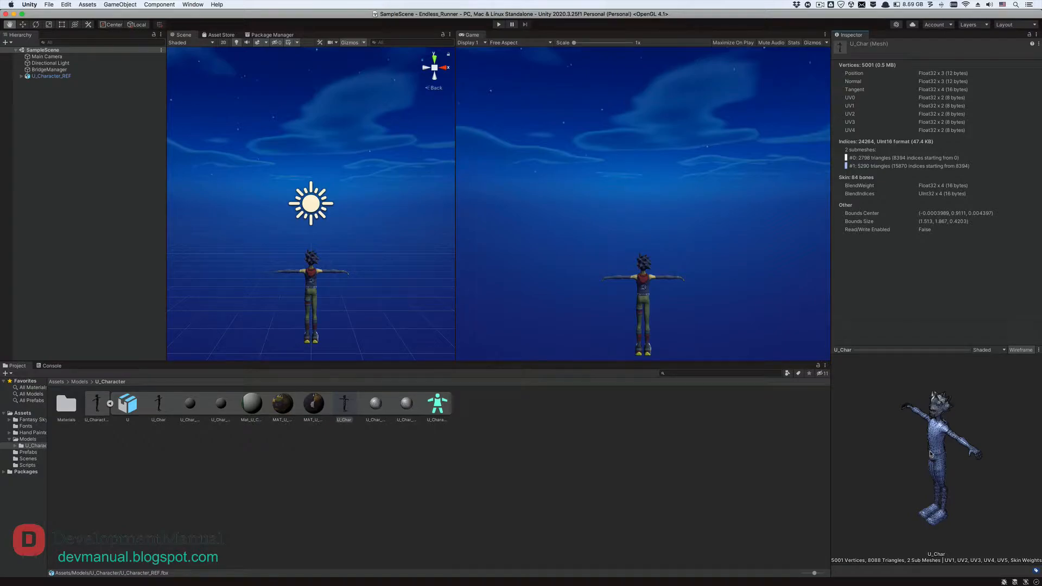
Set the U_Character_REF model's rig to the Humanoid animation type, enable Optimize Game Objects and apply the import settings
click(110, 404)
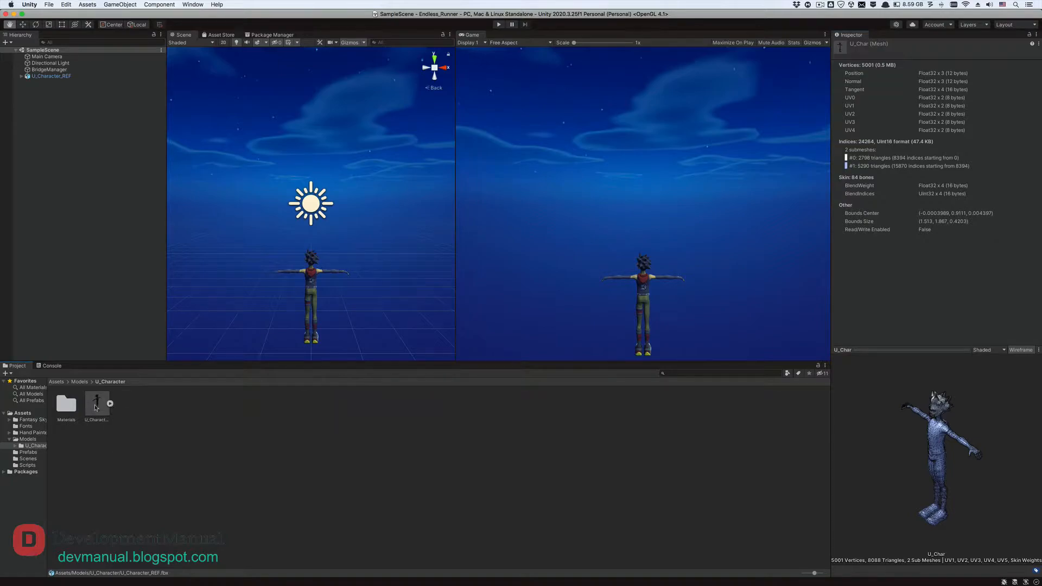
click(95, 406)
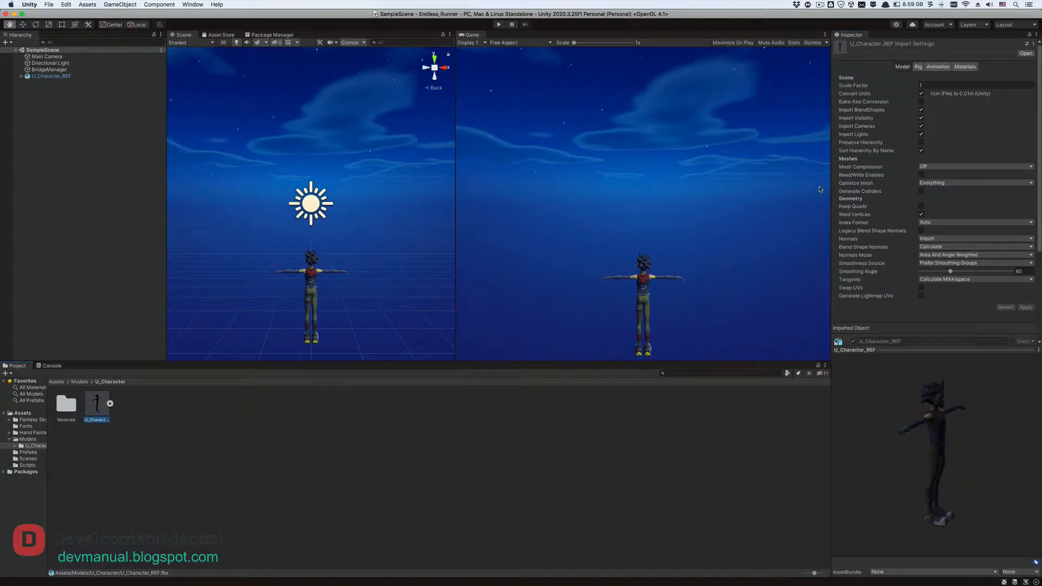
click(920, 68)
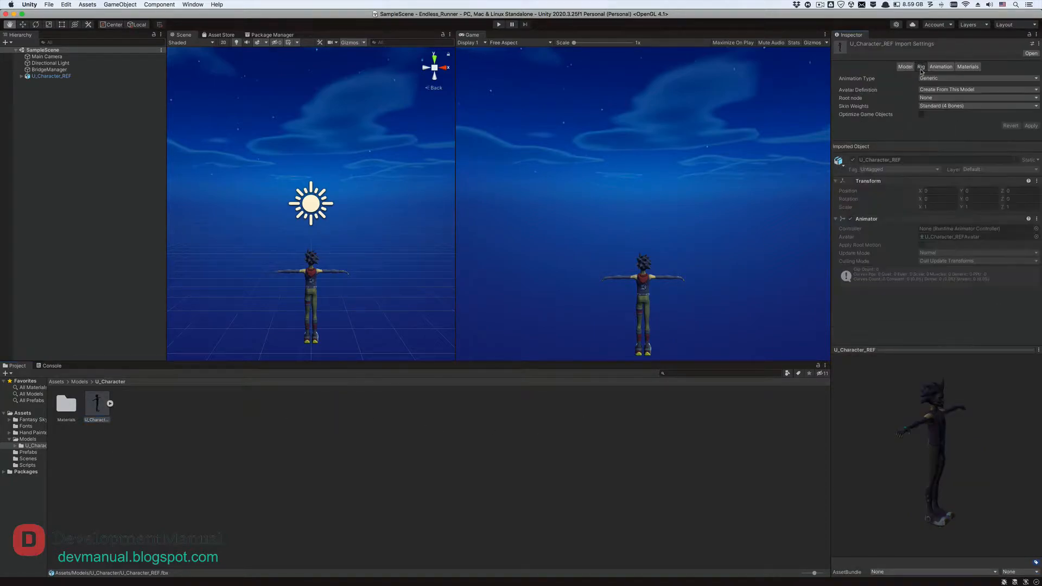
click(942, 78)
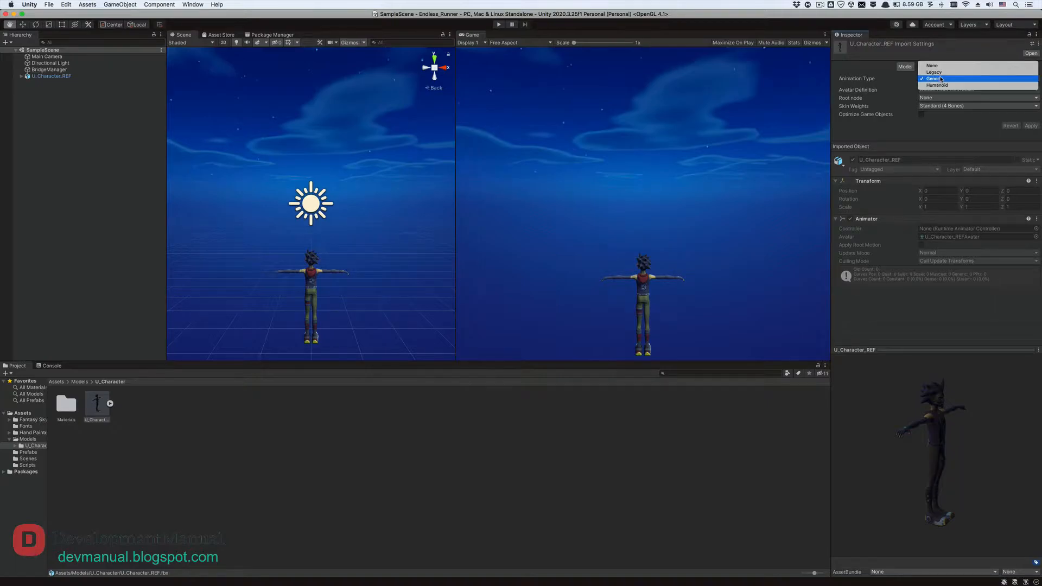
click(941, 85)
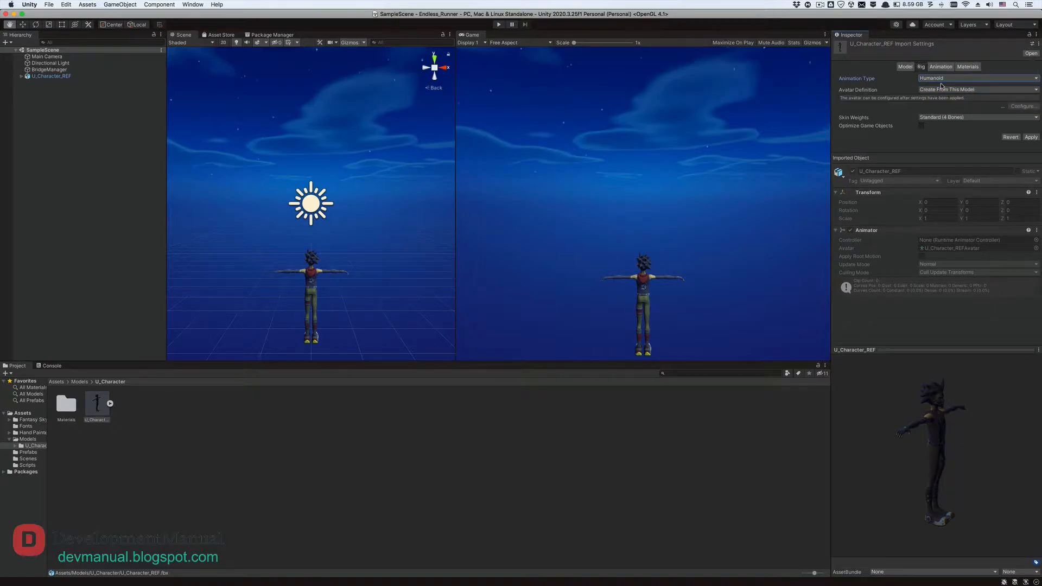
click(922, 126)
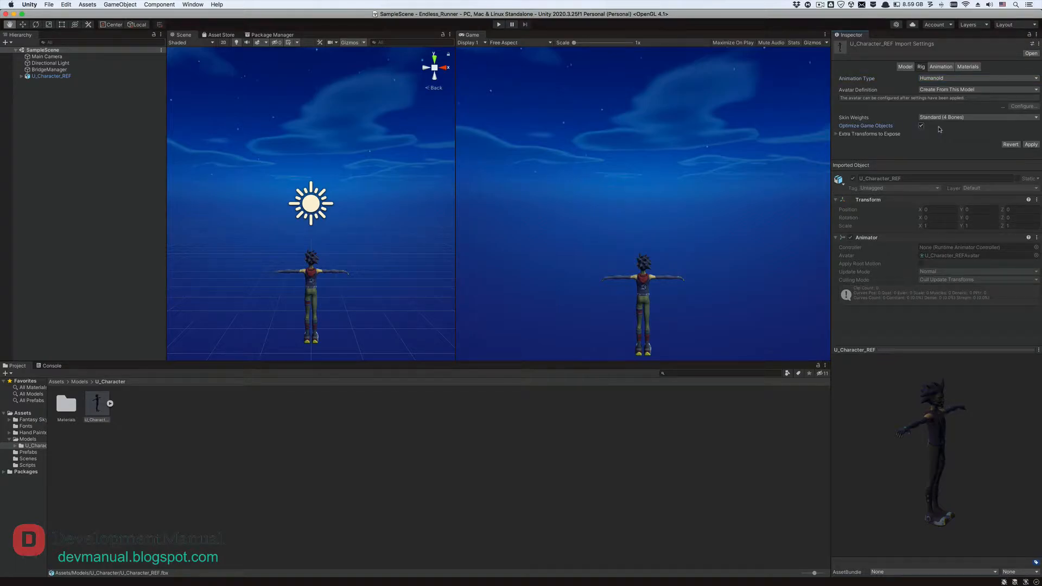
click(1031, 144)
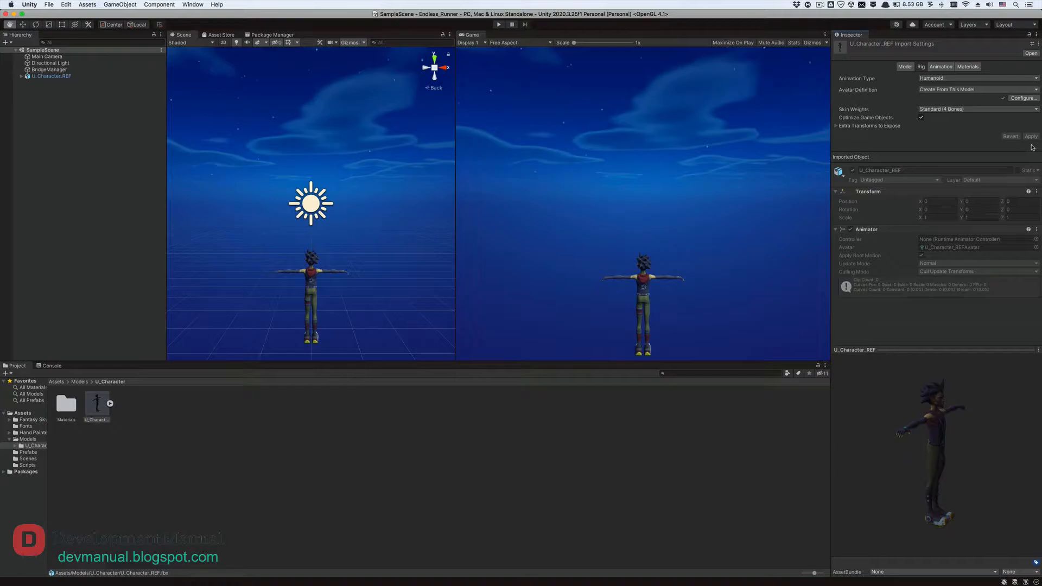
Check the bone mapping in the character's avatar configuration, including the left upper arm and right hand, and close the configuration
click(1024, 98)
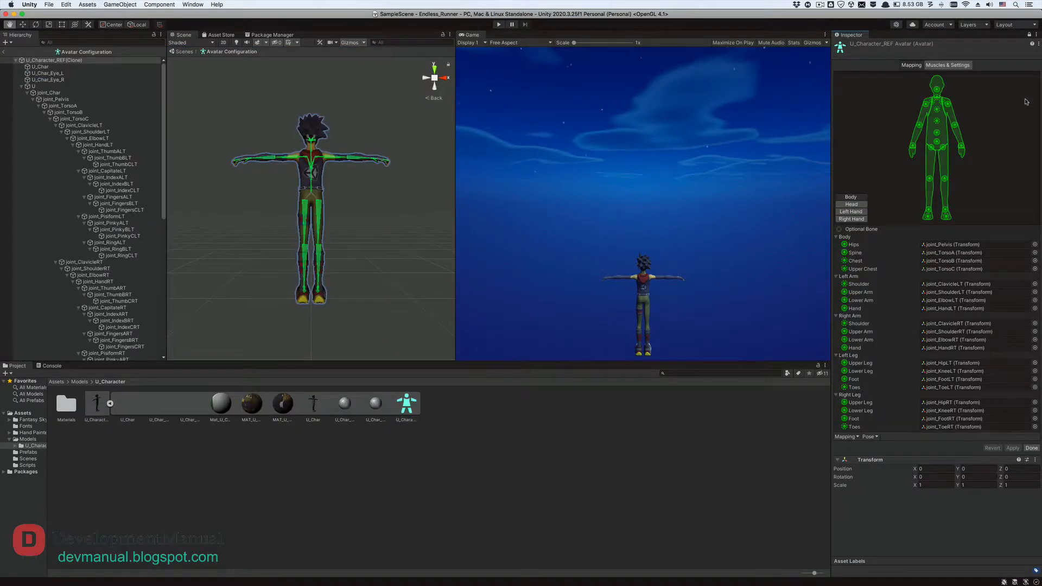
click(443, 80)
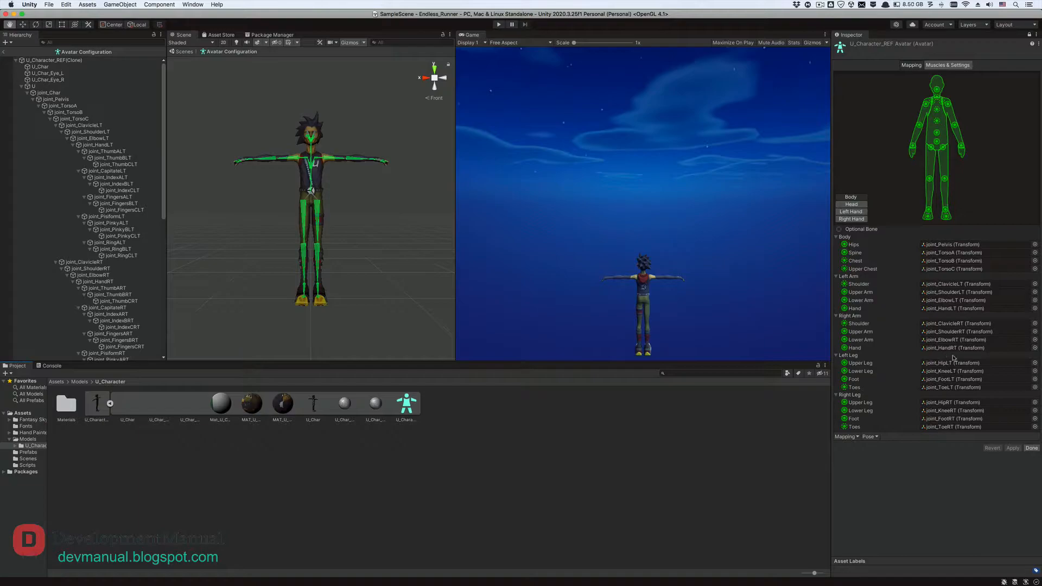
click(941, 294)
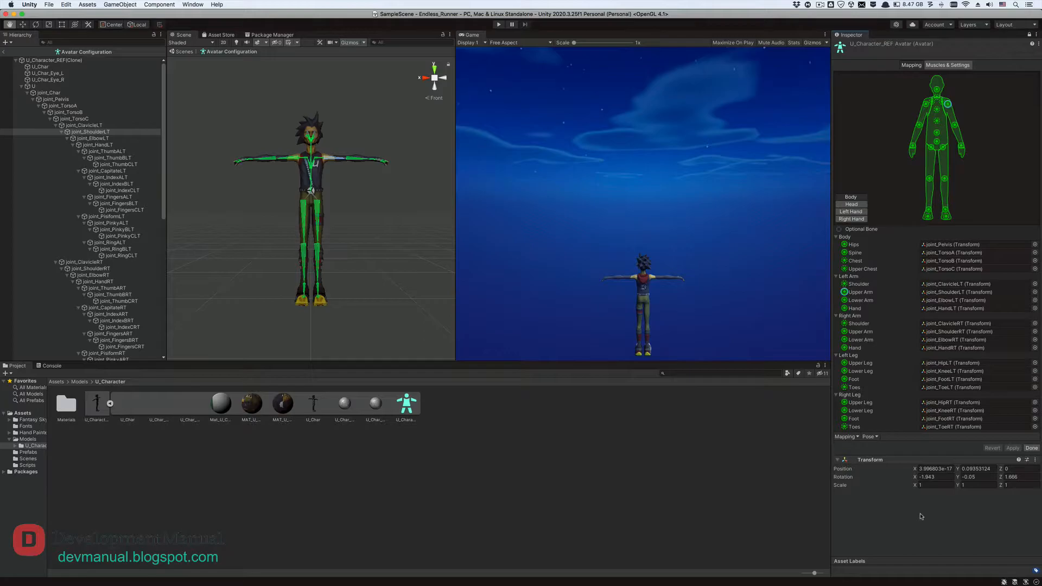
click(938, 349)
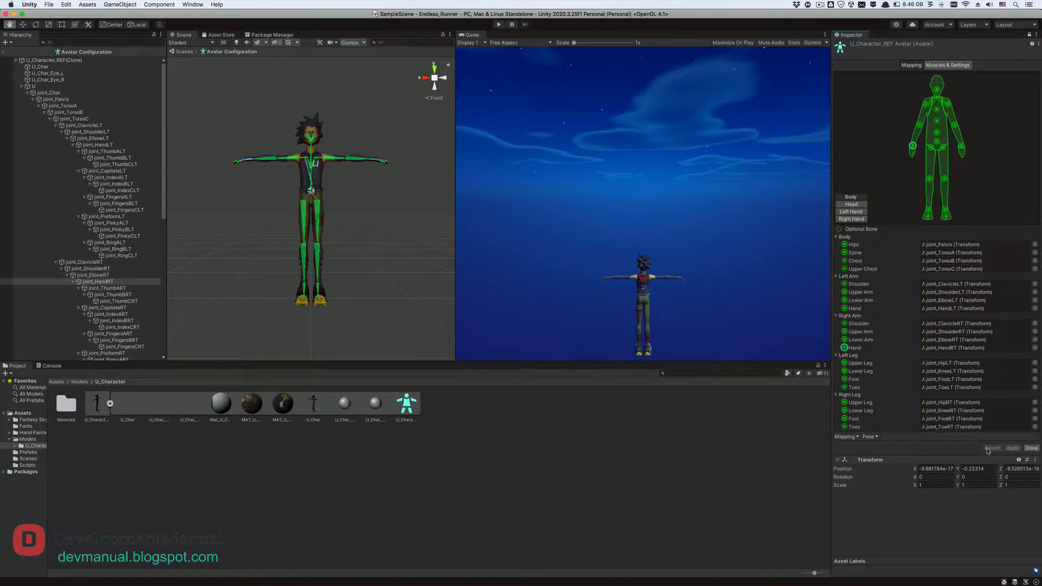
click(1030, 449)
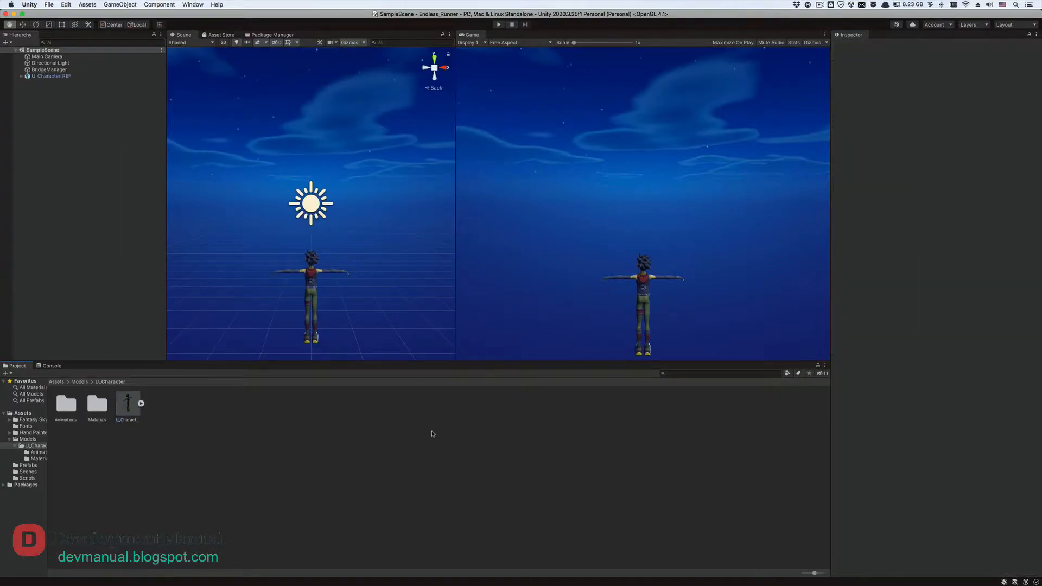
Open the character's Animations folder and look through the imported xbot animation files from Running Jump to Soccer Trip
double_click(65, 402)
click(67, 403)
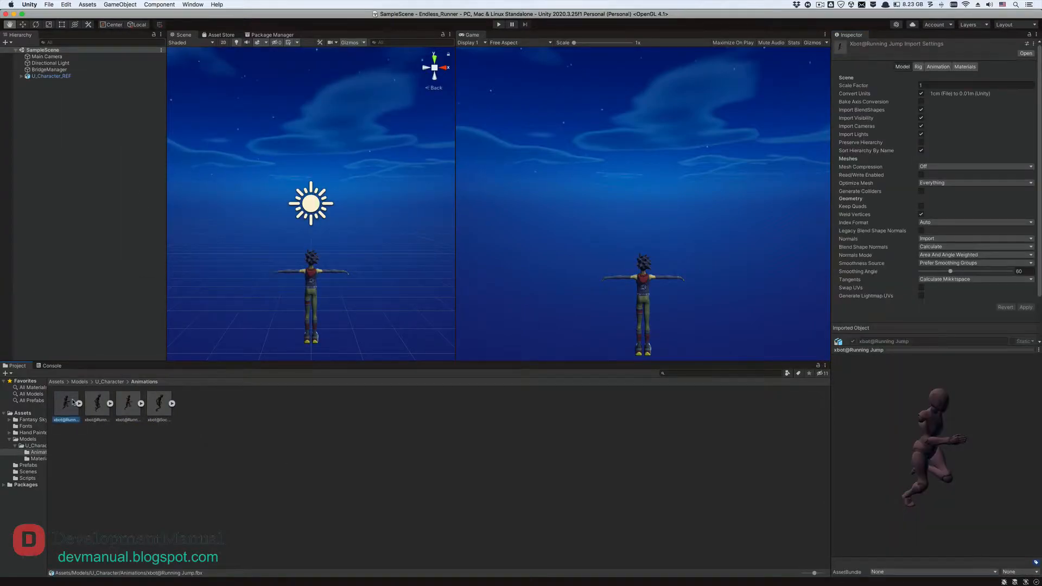
key(Right)
key(Right)
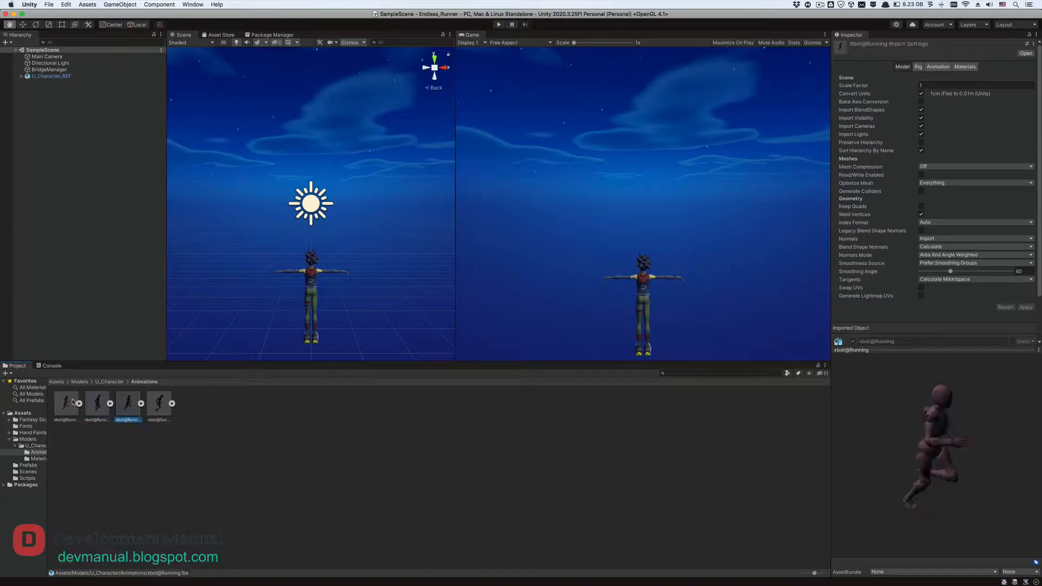
key(Right)
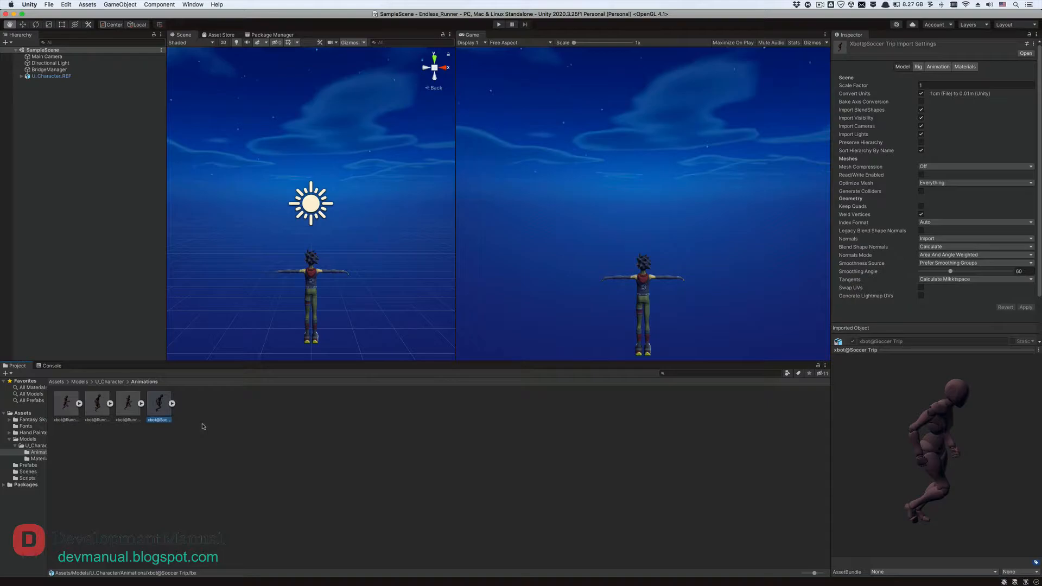
Switch to Safari and start the free sign-up on the mixamo.com home page
key(super+Tab)
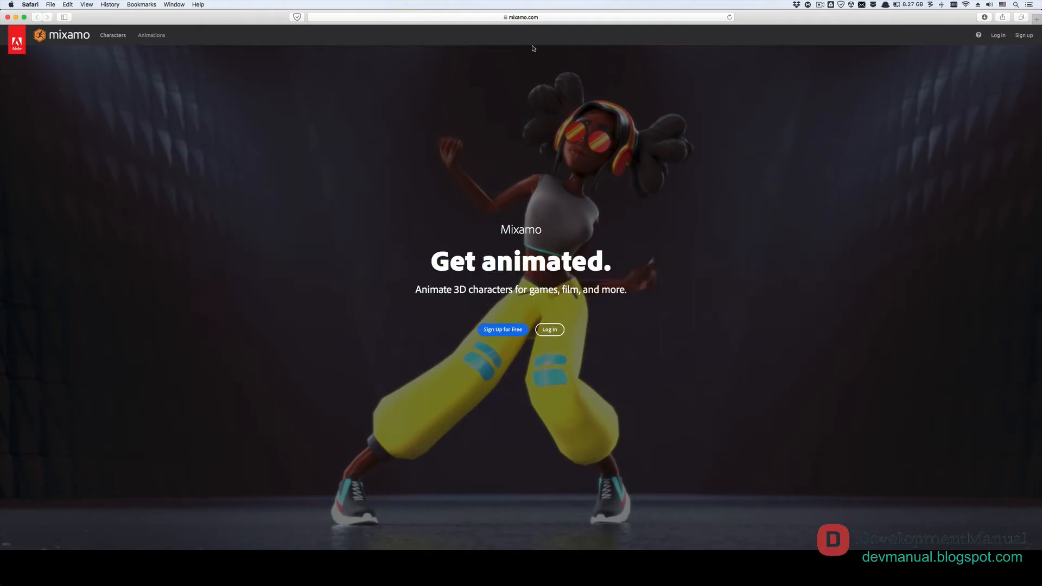
click(533, 17)
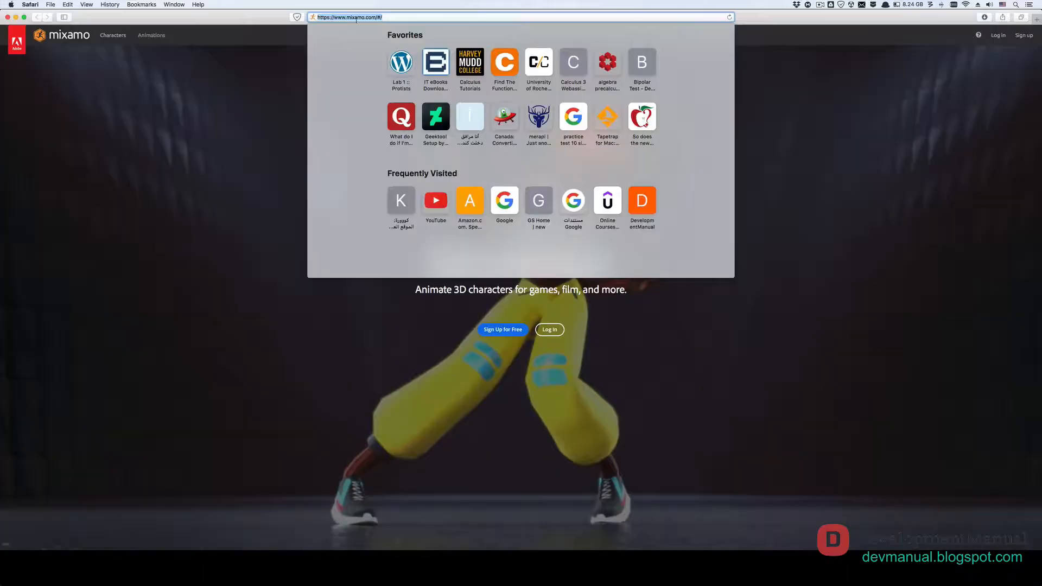
click(250, 138)
click(491, 332)
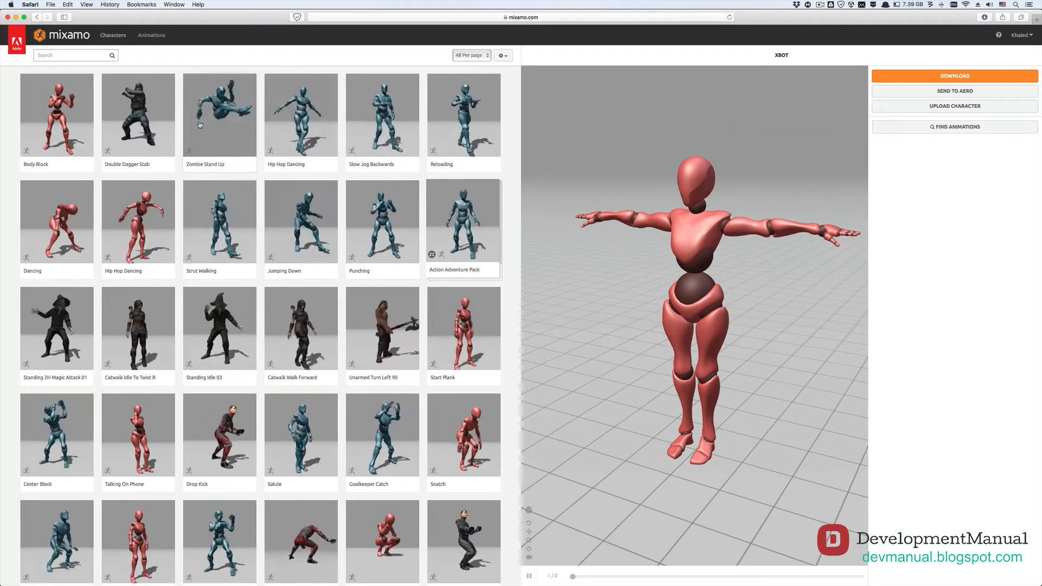
Search the Mixamo animations for "running" and load the Running animation from the first row onto the Xbot character
click(70, 55)
text(runn)
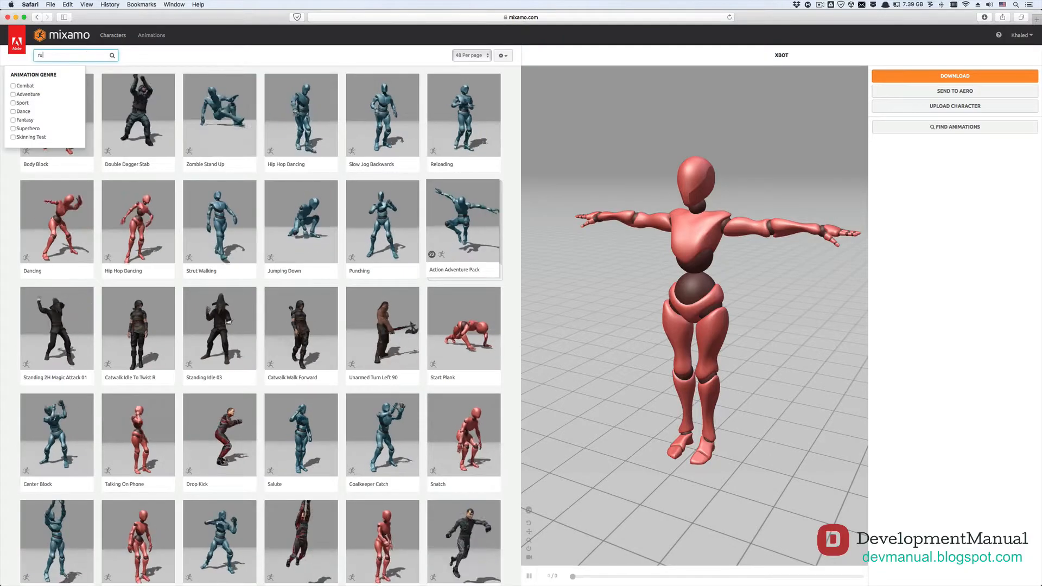
text(ing)
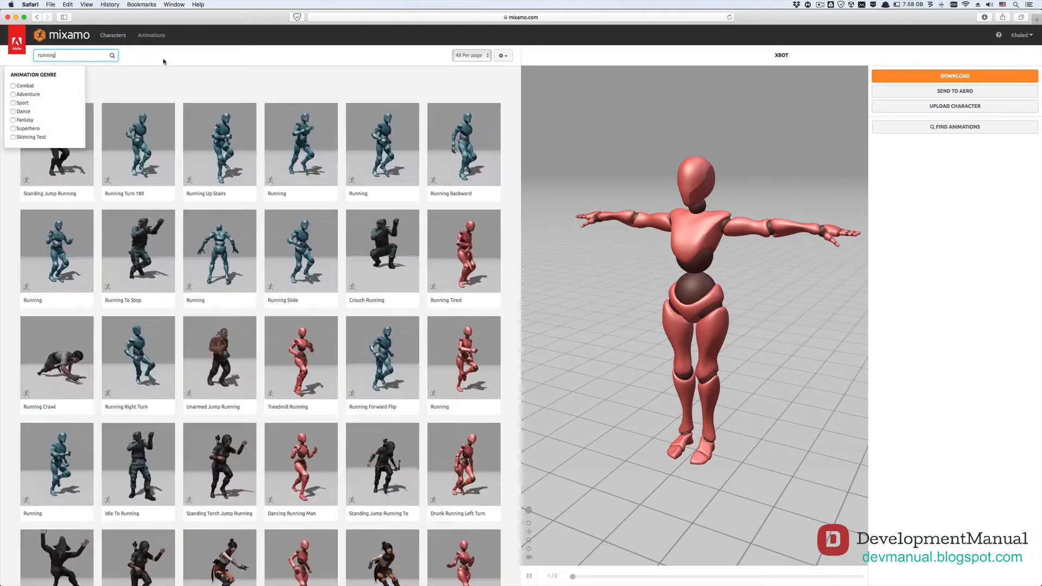
click(164, 59)
click(295, 120)
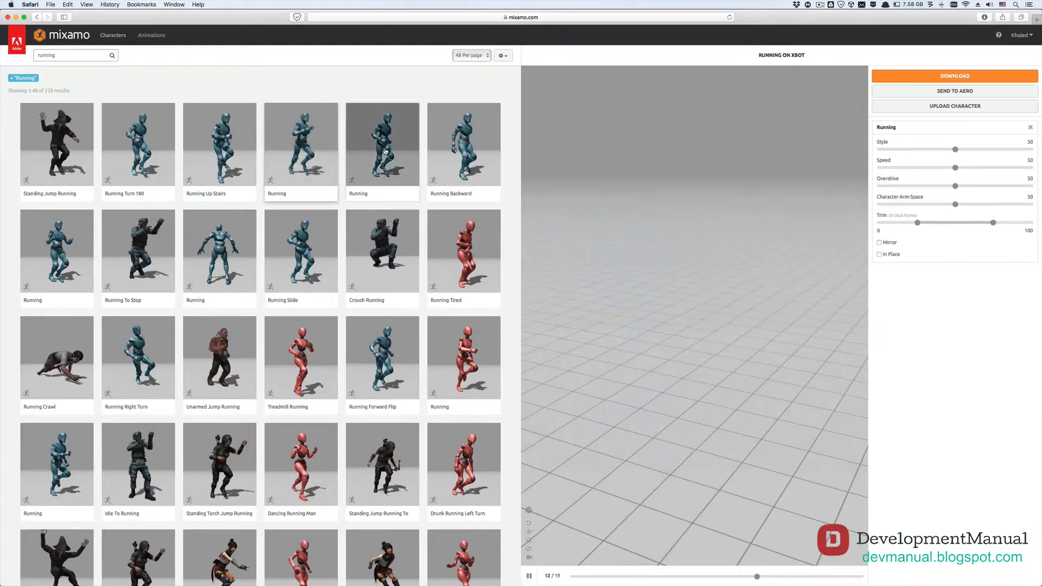
Download the Running animation in FBX for Unity format at 30 frames per second
click(906, 77)
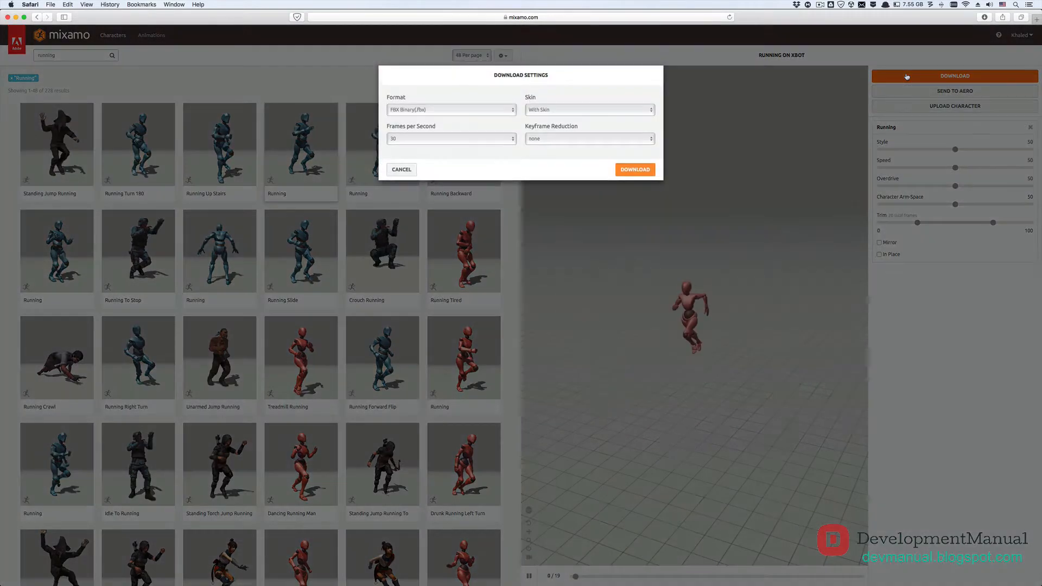
click(445, 110)
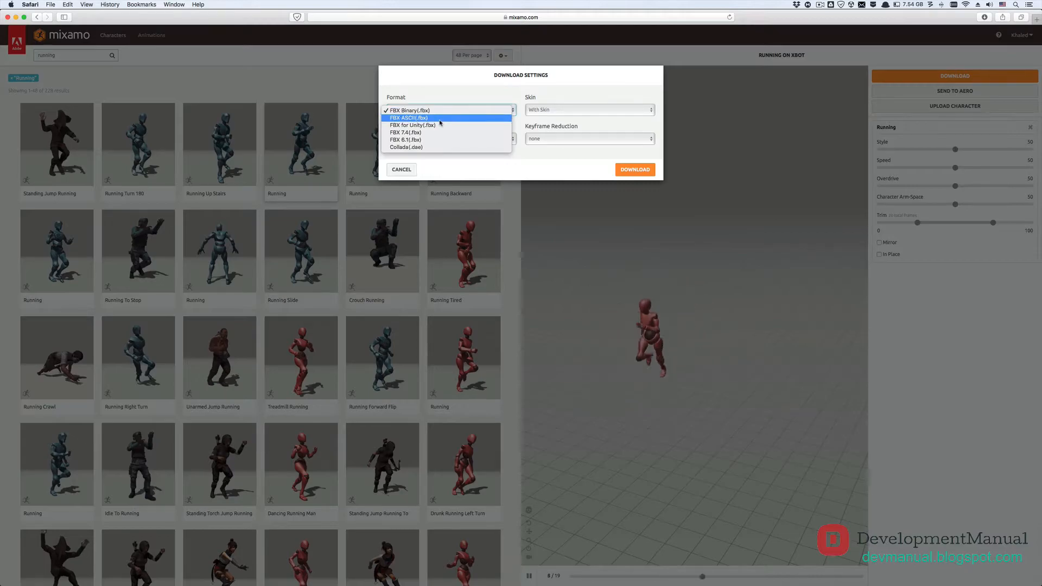
click(467, 124)
click(542, 110)
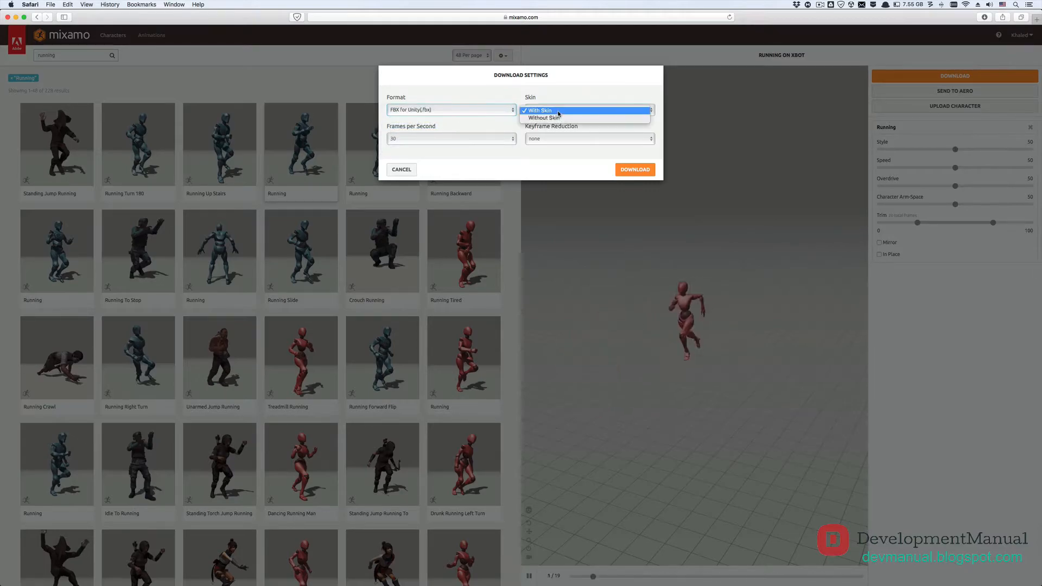
click(545, 116)
click(449, 138)
click(449, 140)
click(635, 169)
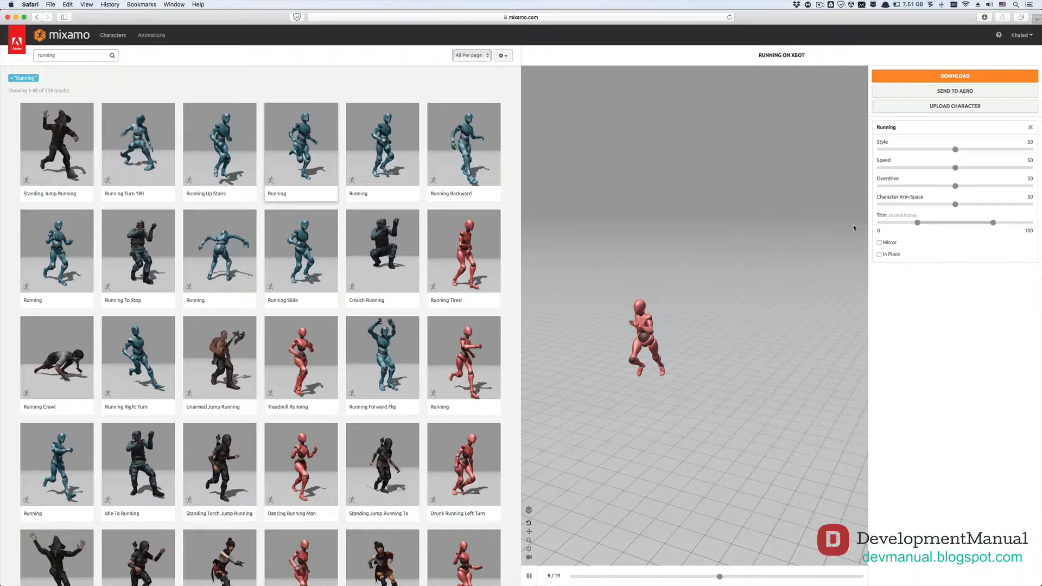
Switch back to Unity and convert the xbot@Running rig to Humanoid with Optimize Game Objects enabled, applying the settings
key(super+Tab)
key(super+Tab)
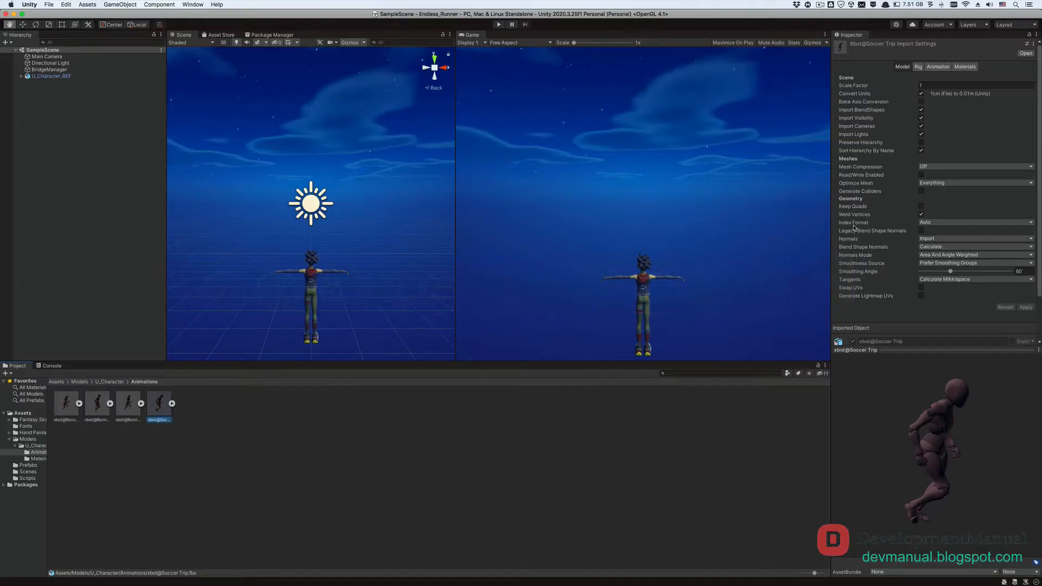
right_click(374, 452)
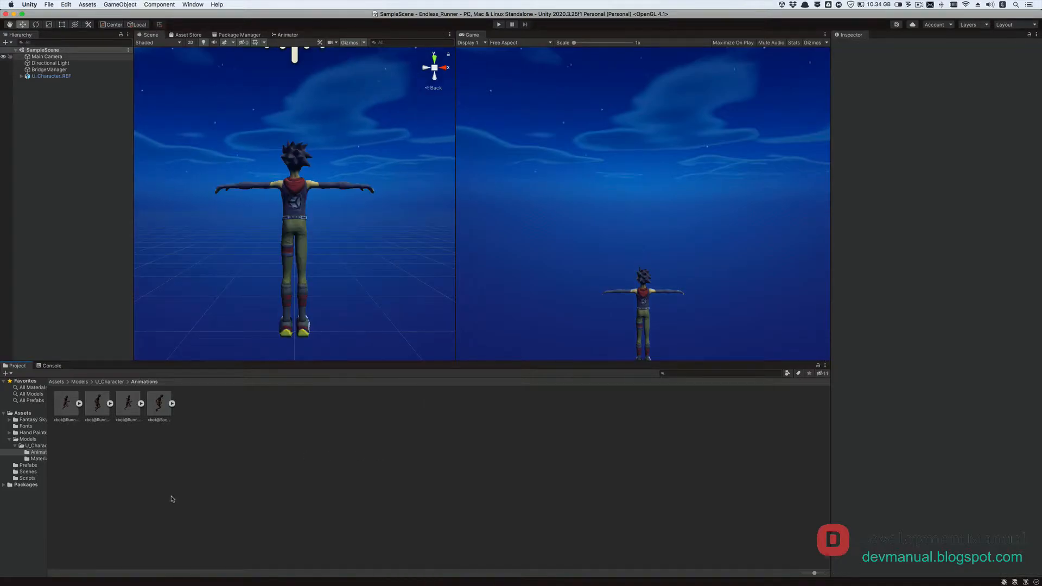
click(126, 404)
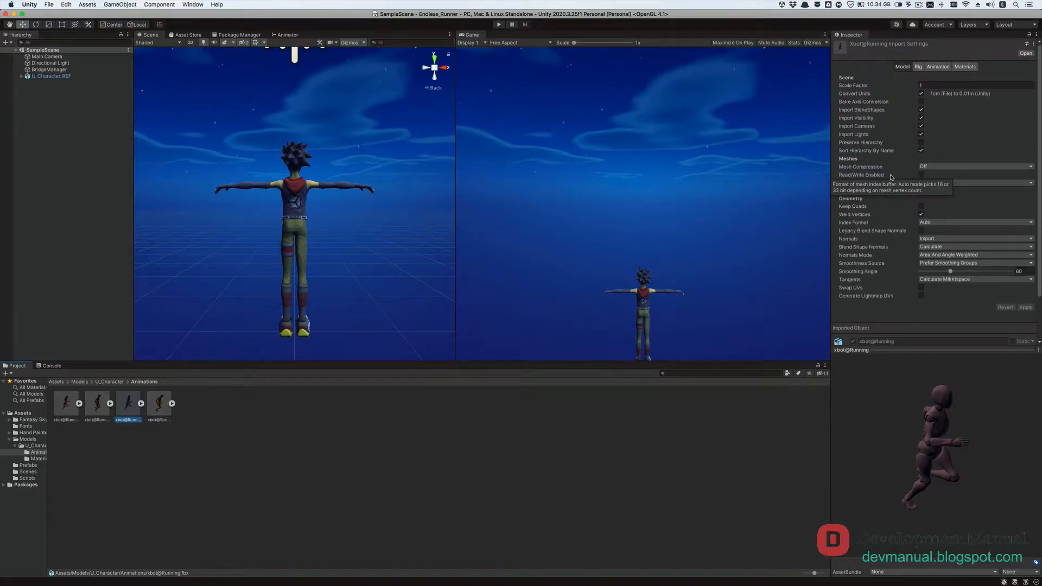
click(918, 66)
click(931, 80)
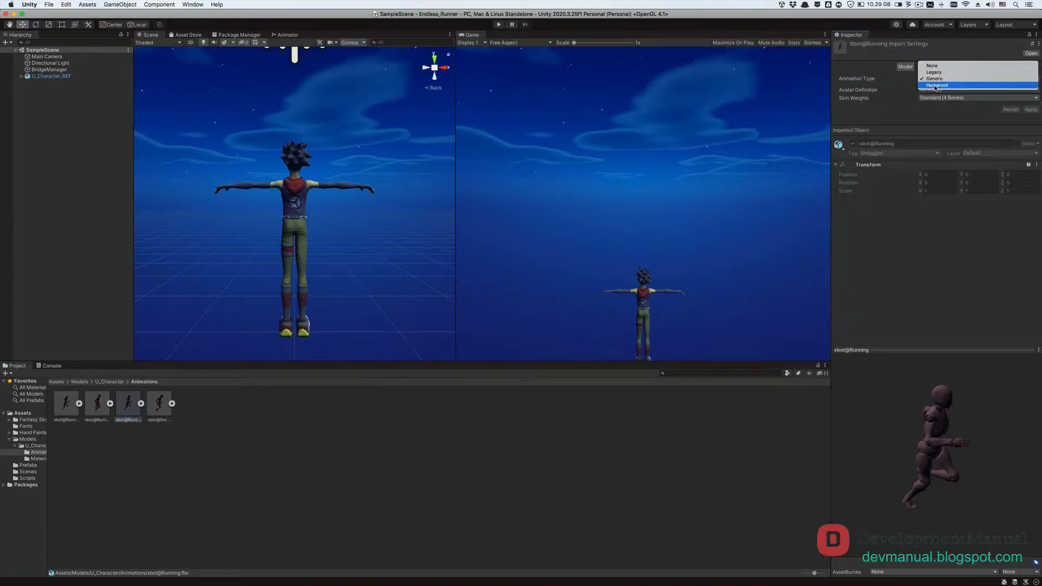
click(934, 84)
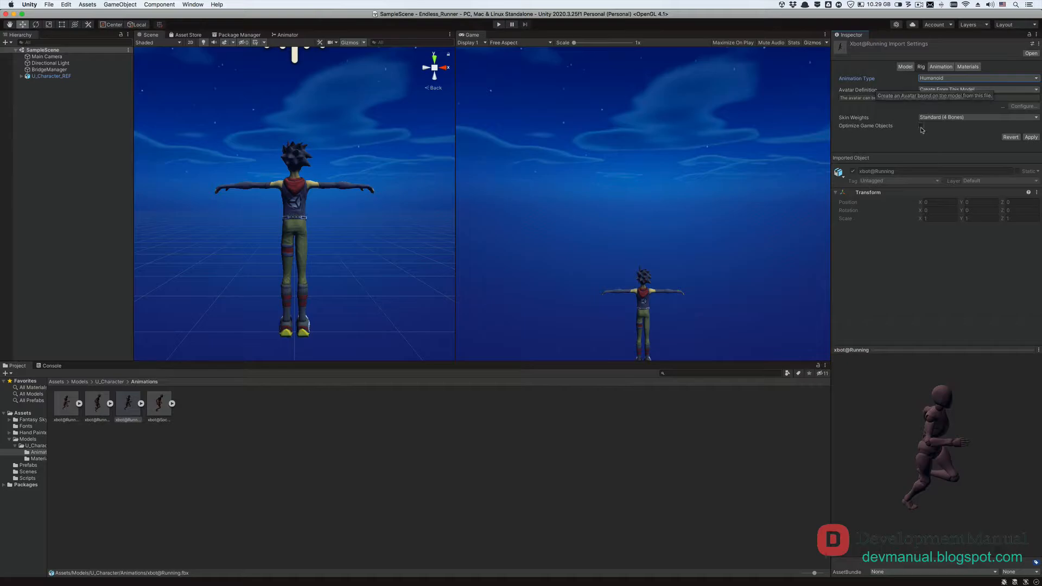
click(1030, 153)
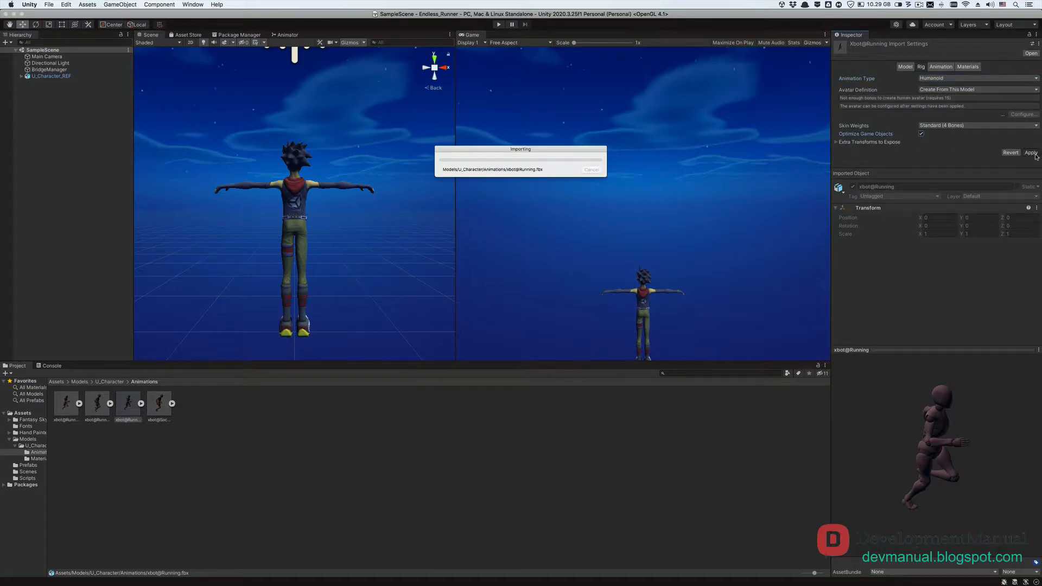
Use the U_Character model in the Running clip's animation preview, searching for it with "u"
click(945, 68)
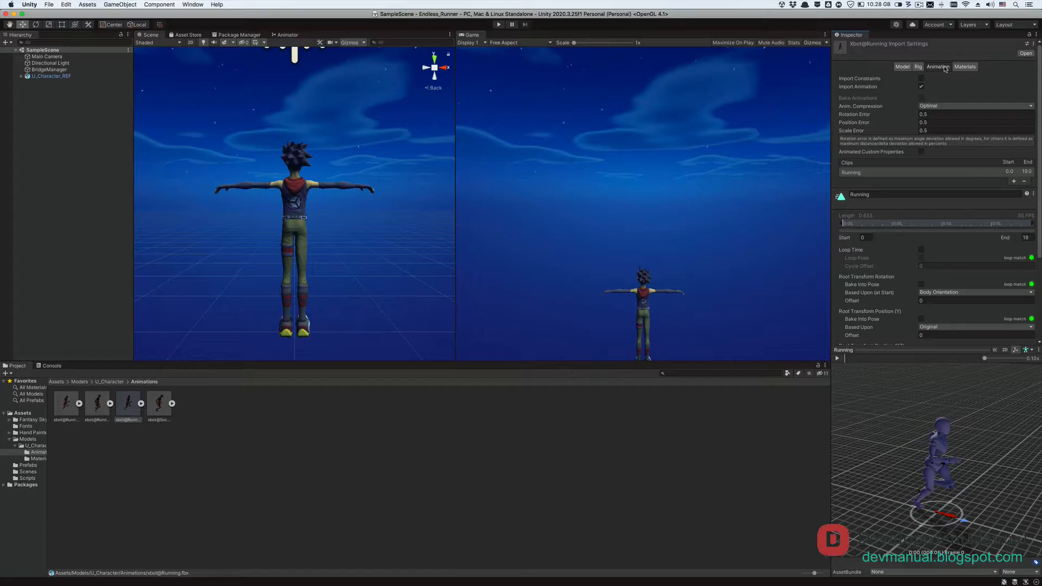
click(1026, 352)
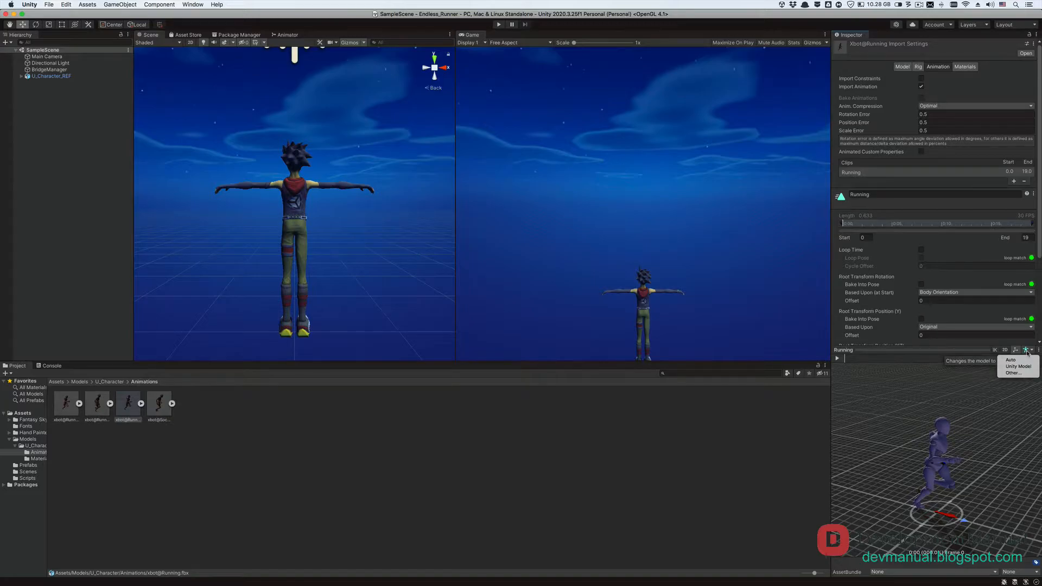
click(1013, 373)
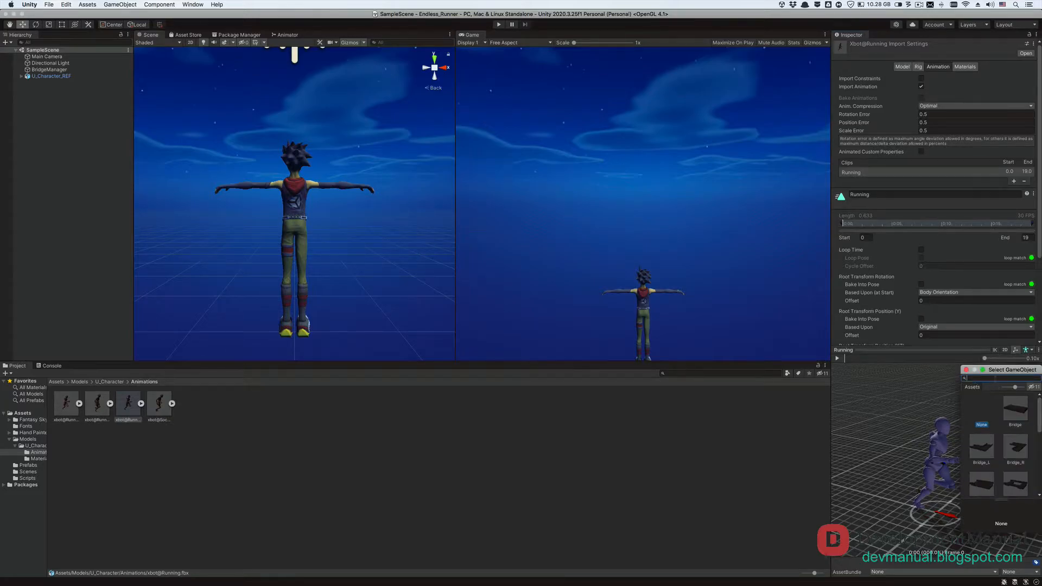
text(u)
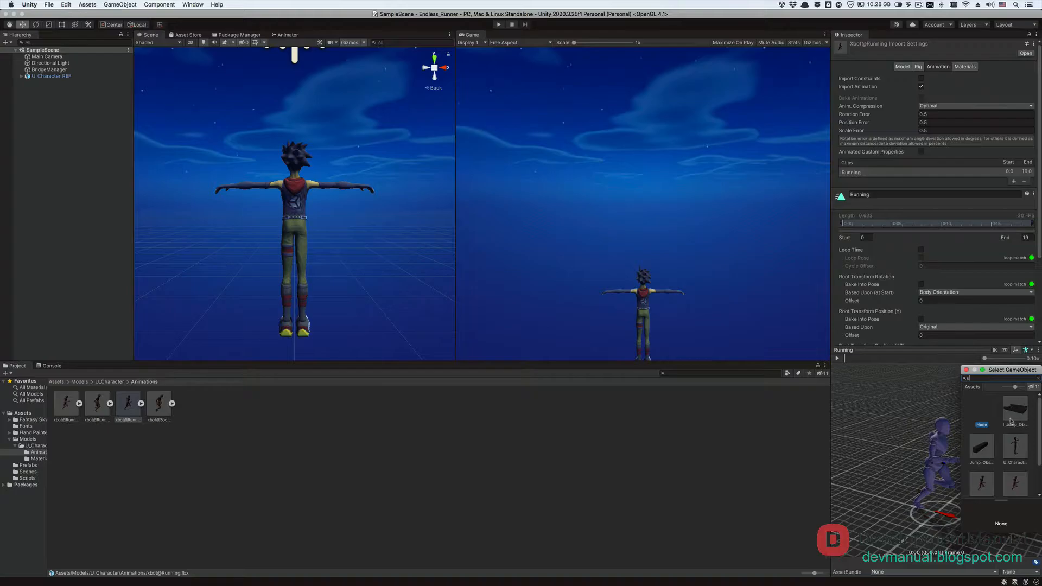
click(1012, 444)
click(967, 370)
drag(913, 413, 886, 516)
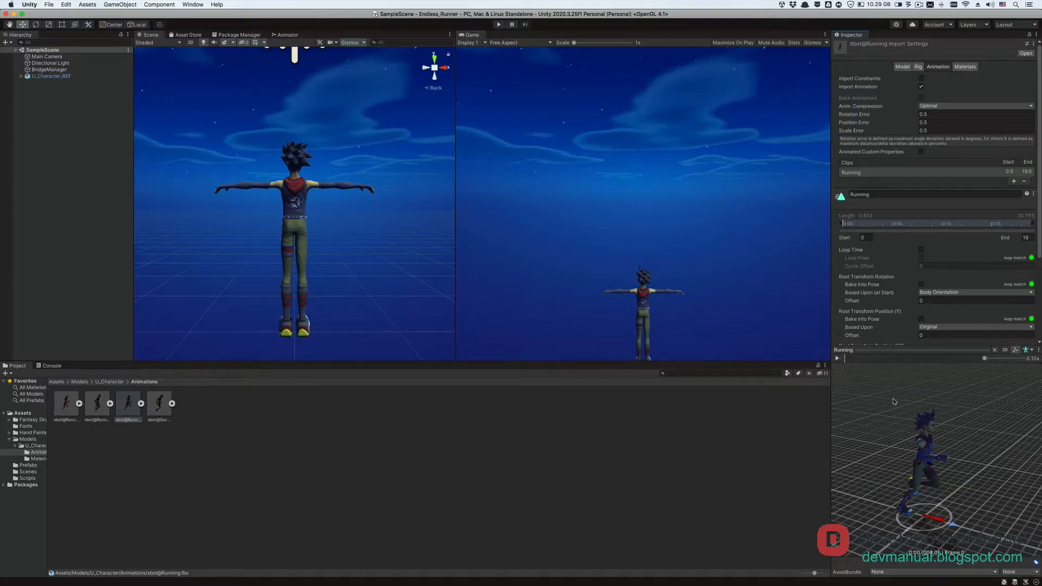
Enable Loop Time for the Running clip, bake its root rotation into the pose based upon Original, and apply
scroll(918, 201, down, 5)
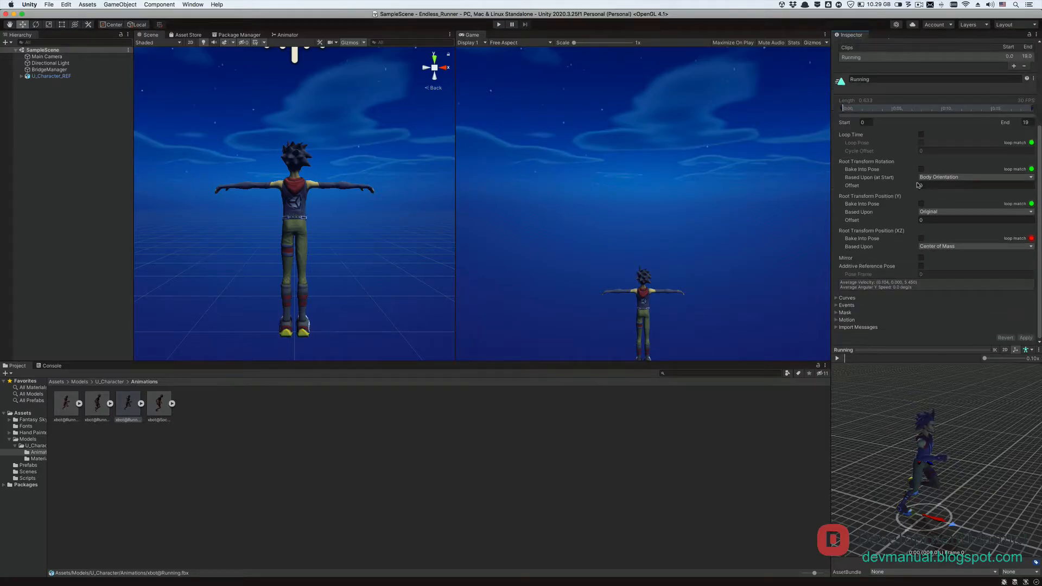
click(922, 135)
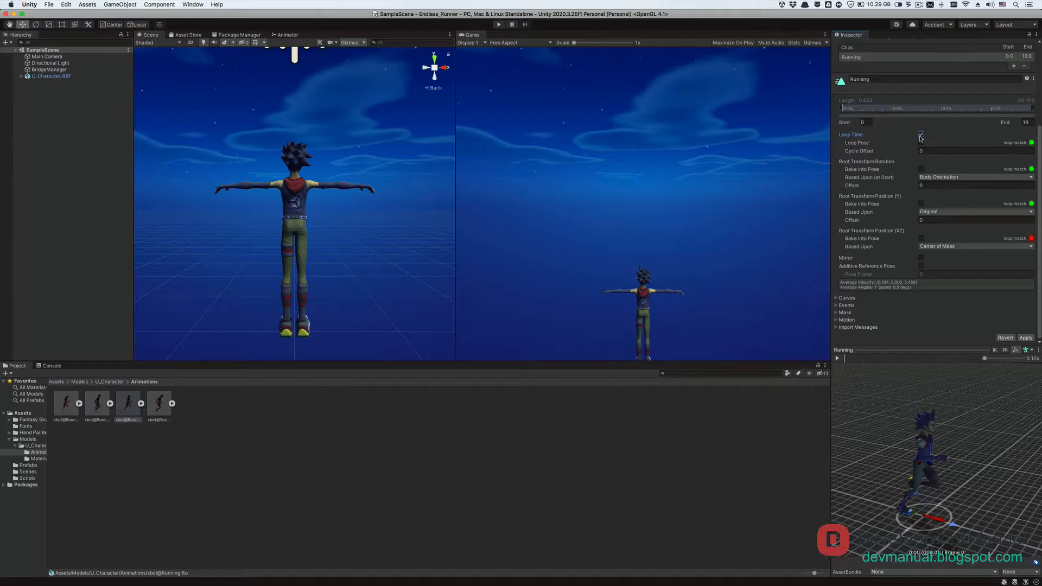
click(922, 170)
click(934, 178)
click(934, 171)
click(1021, 337)
Convert the xbot@Running Jump rig to Humanoid with Optimize Game Objects enabled and apply the settings
click(74, 405)
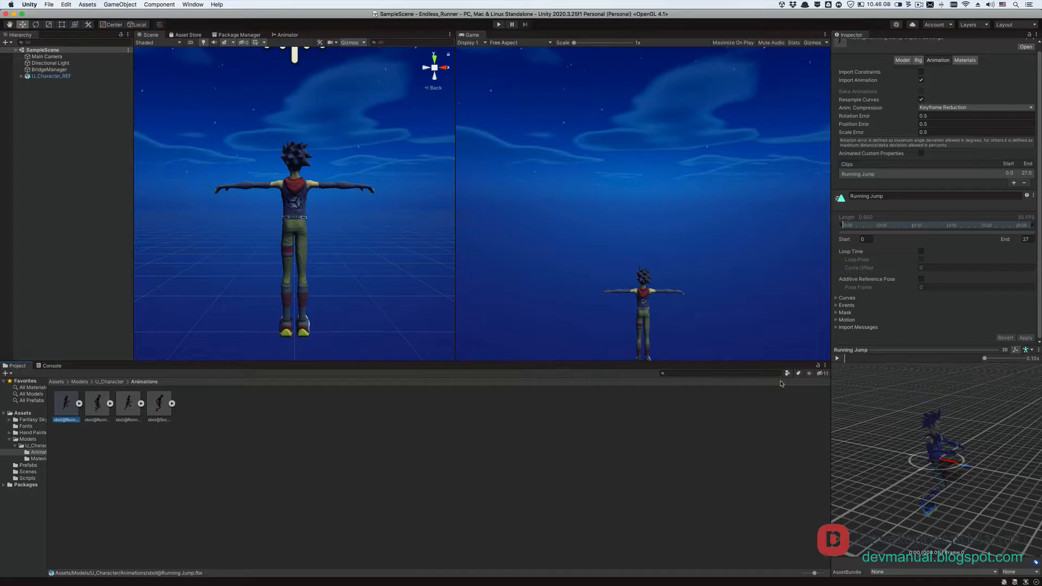
click(918, 60)
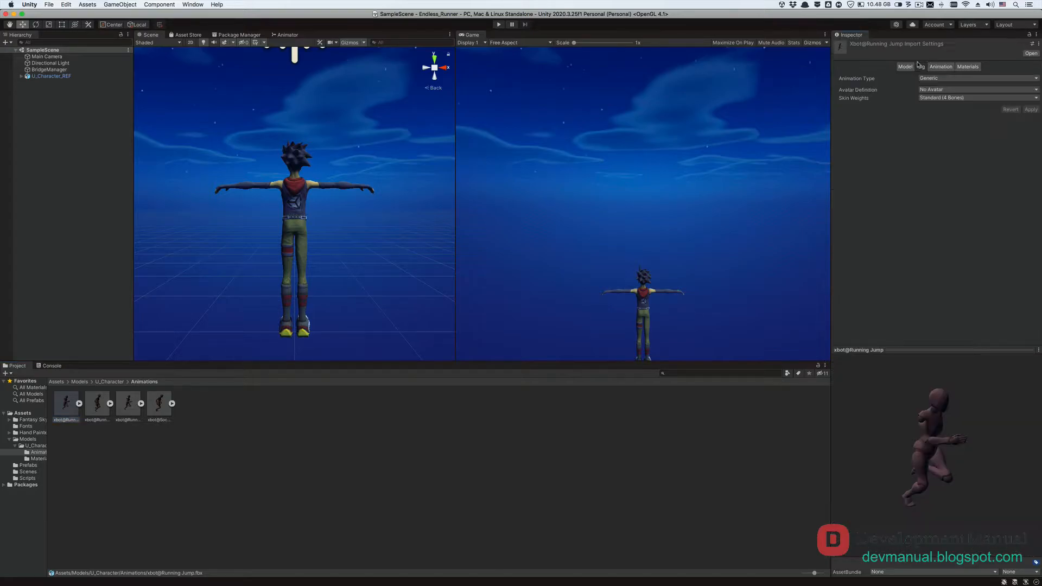
click(936, 78)
click(937, 87)
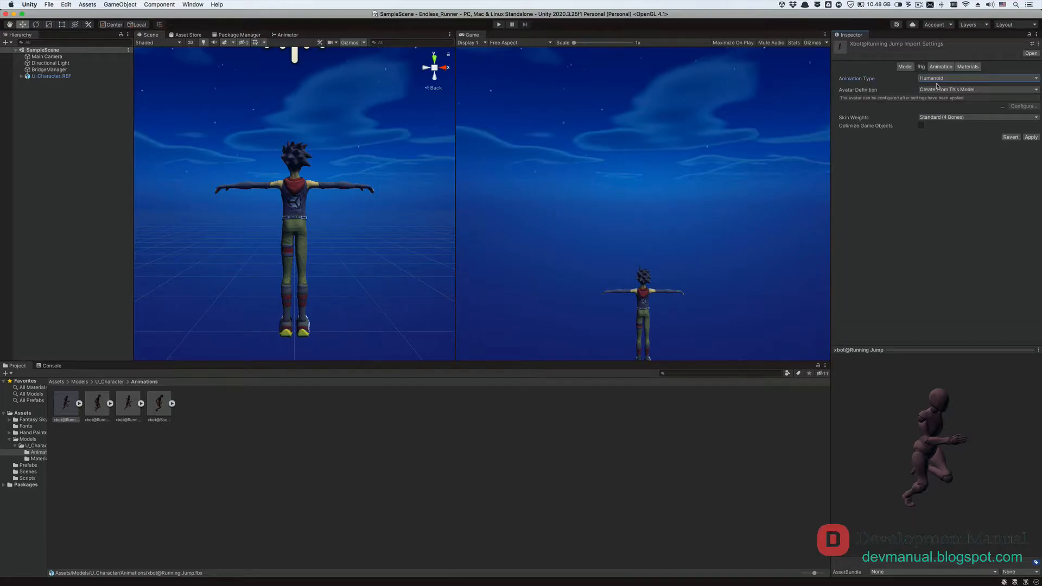
click(921, 133)
click(1030, 153)
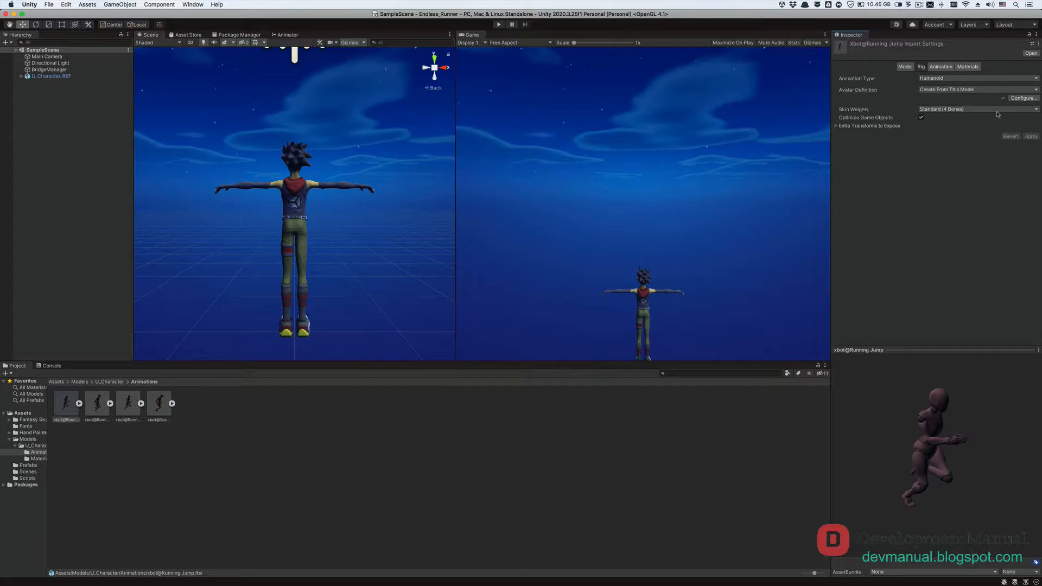
Bake the Running Jump clip's root rotation, based upon Original, and its root Y position into the pose, applying both
click(947, 68)
scroll(939, 163, down, 4)
click(921, 189)
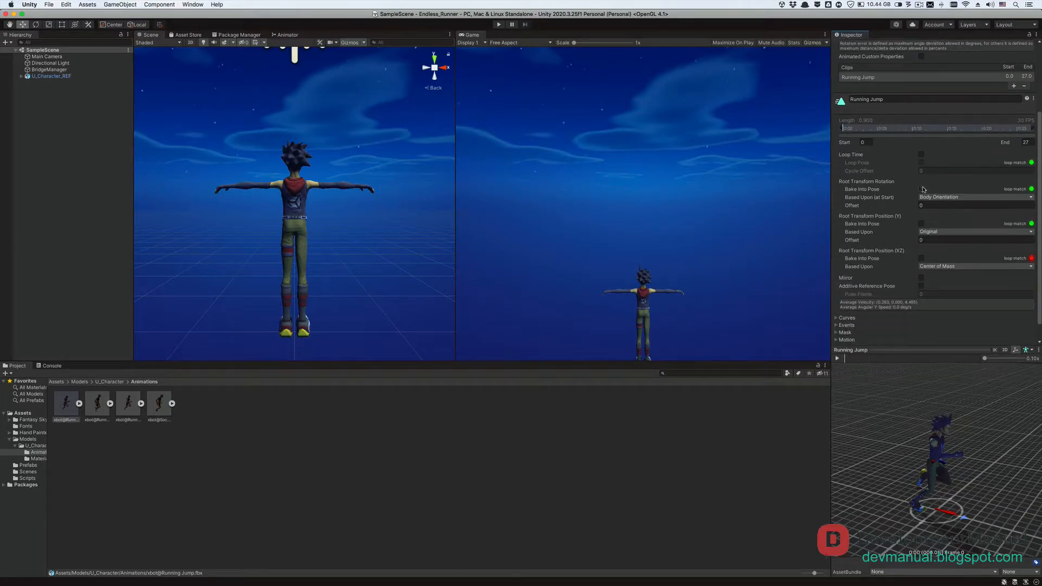
click(933, 197)
click(933, 191)
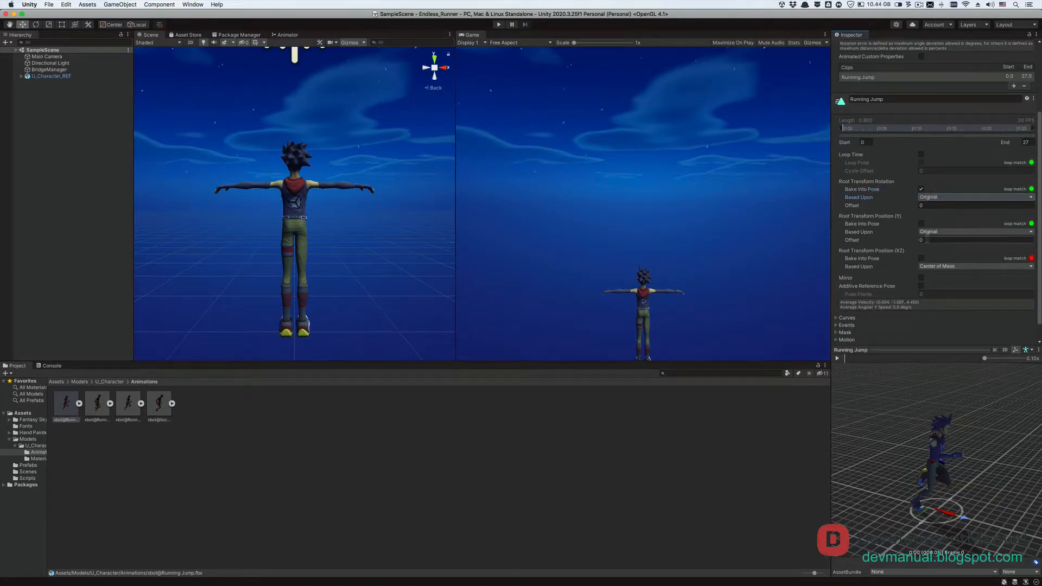
click(921, 224)
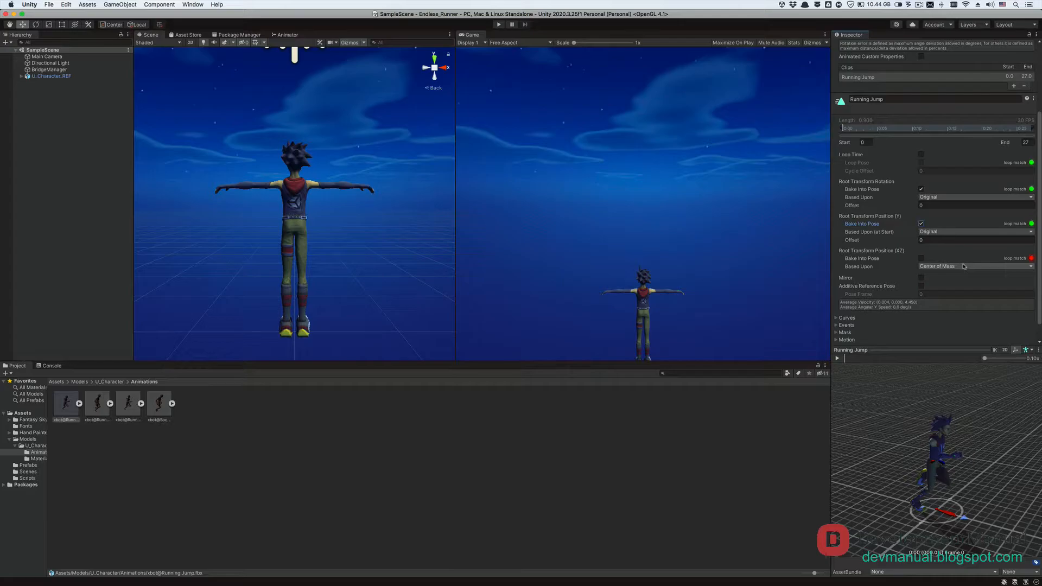
scroll(964, 266, down, 2)
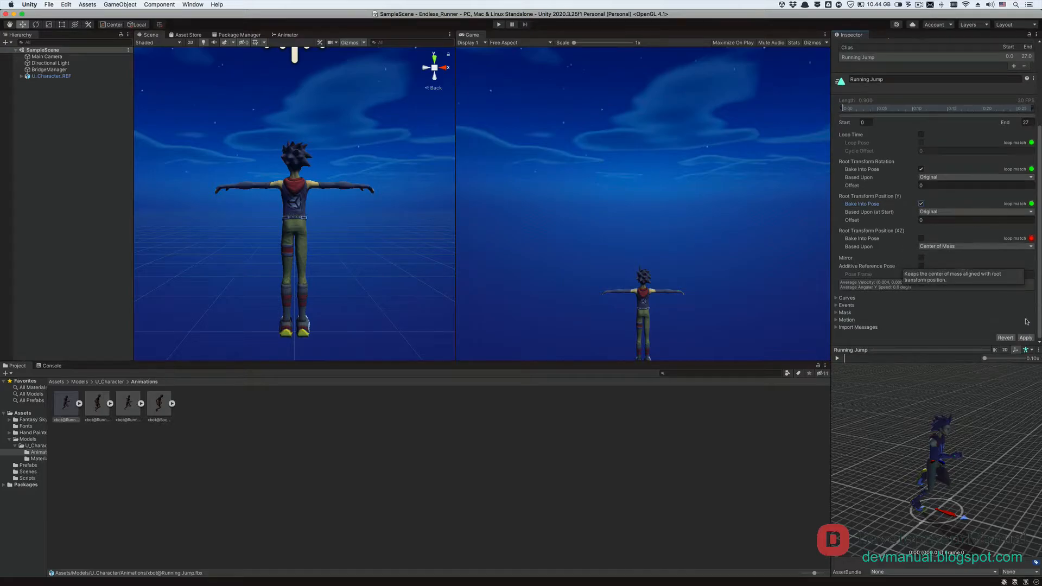
click(1027, 338)
Preview the Running Jump clip, set its root Y position offset to -0.2, and apply
click(837, 359)
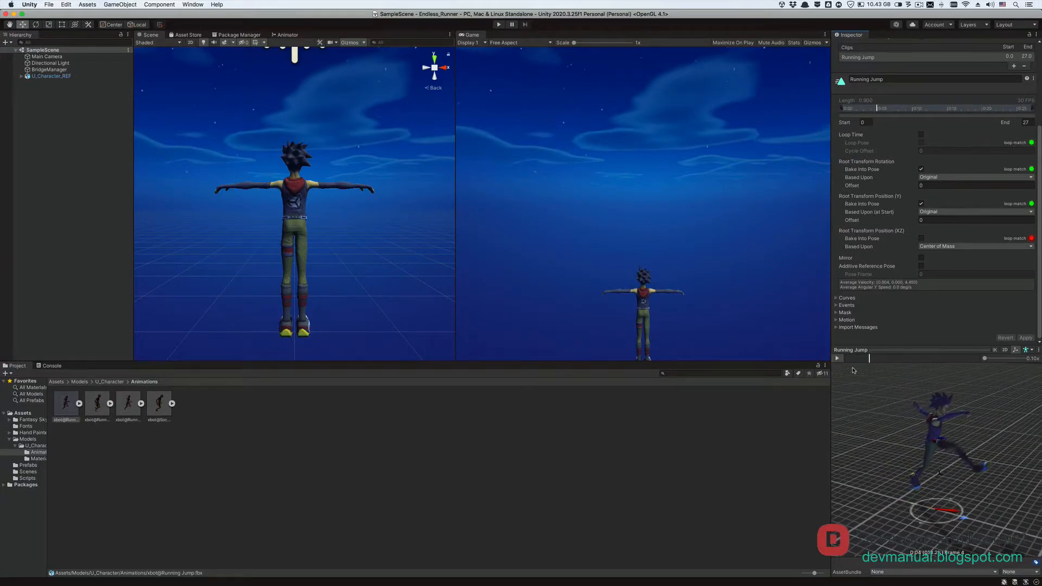
click(838, 359)
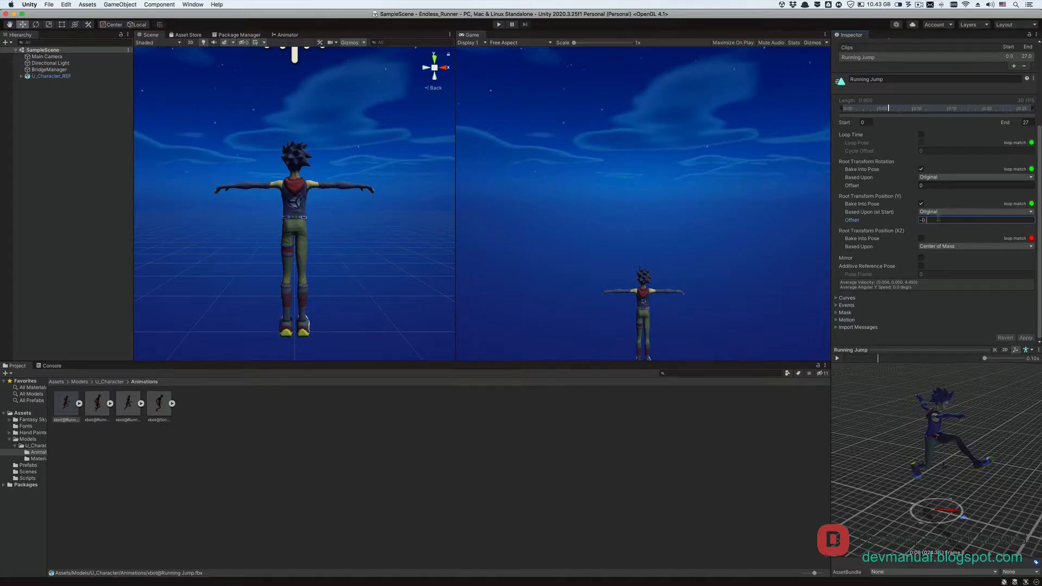
text(.2)
click(1026, 338)
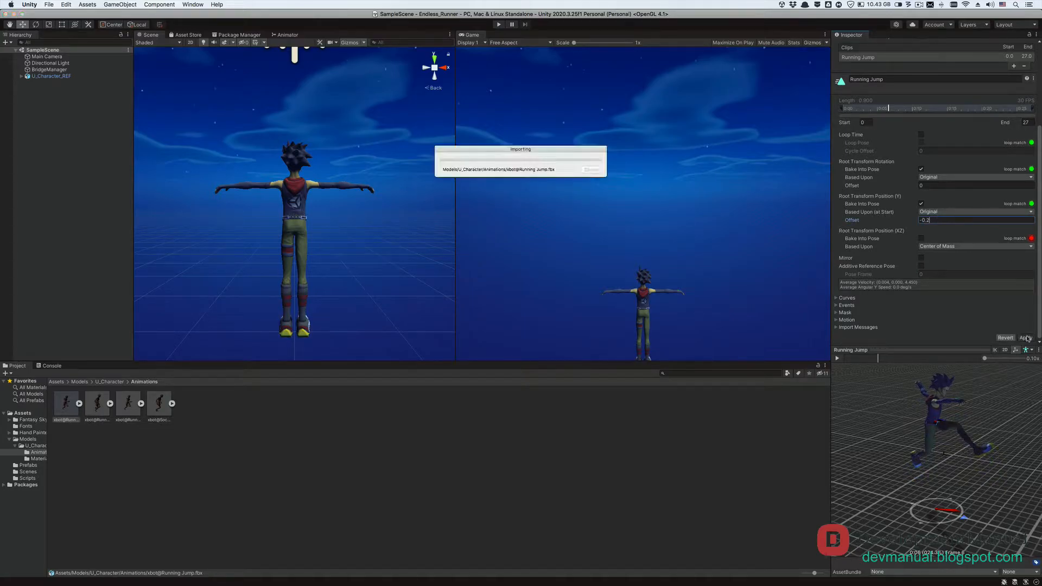
Convert the xbot@Running Slide rig to Humanoid with Optimize Game Objects enabled and apply the settings
click(100, 411)
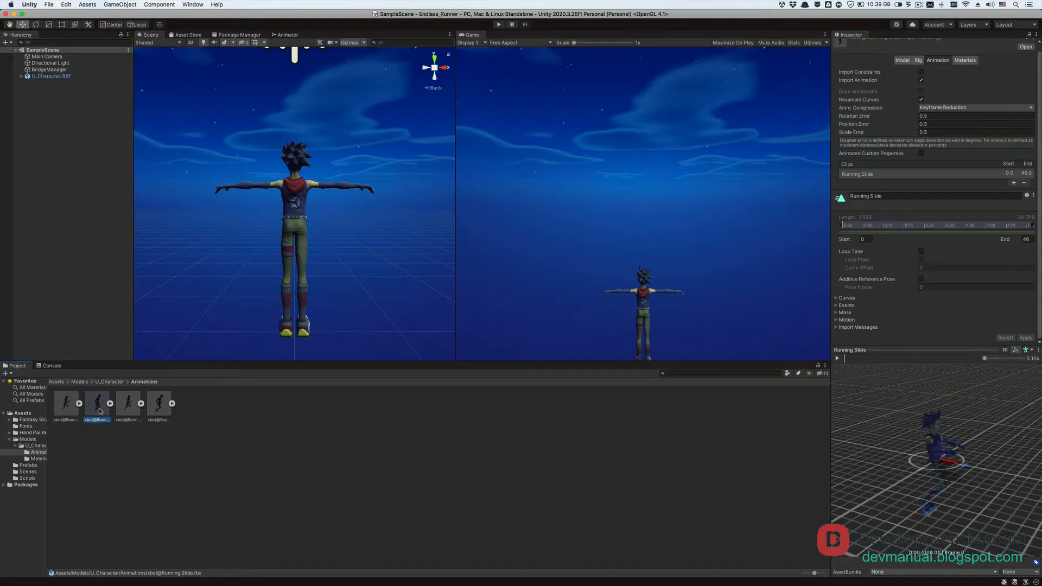
click(919, 61)
click(955, 78)
click(956, 85)
click(921, 125)
click(1030, 153)
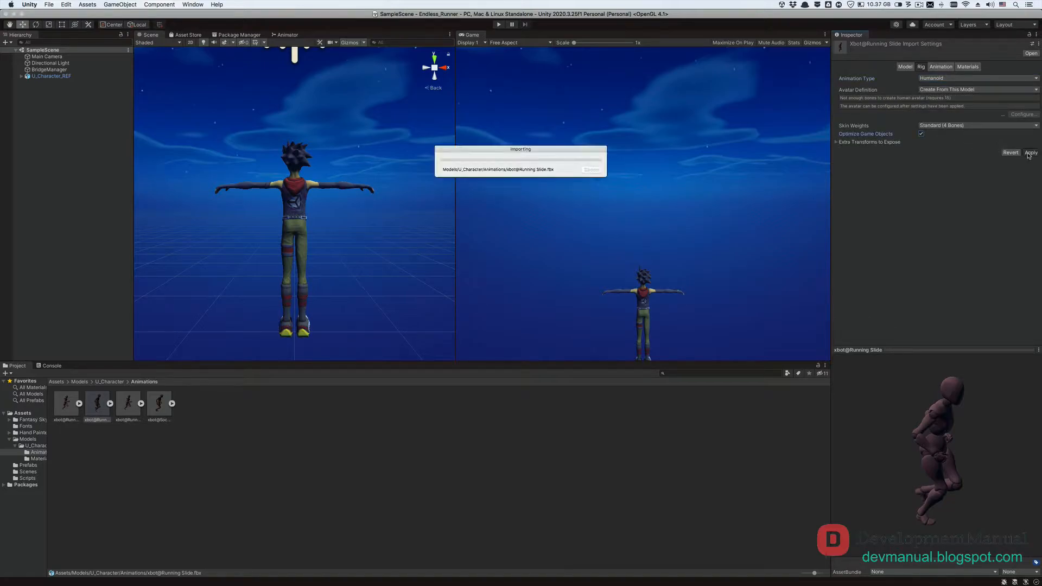
Bake the Running Slide clip's root rotation, based upon Original, and its root Y position into the pose, applying both
click(941, 67)
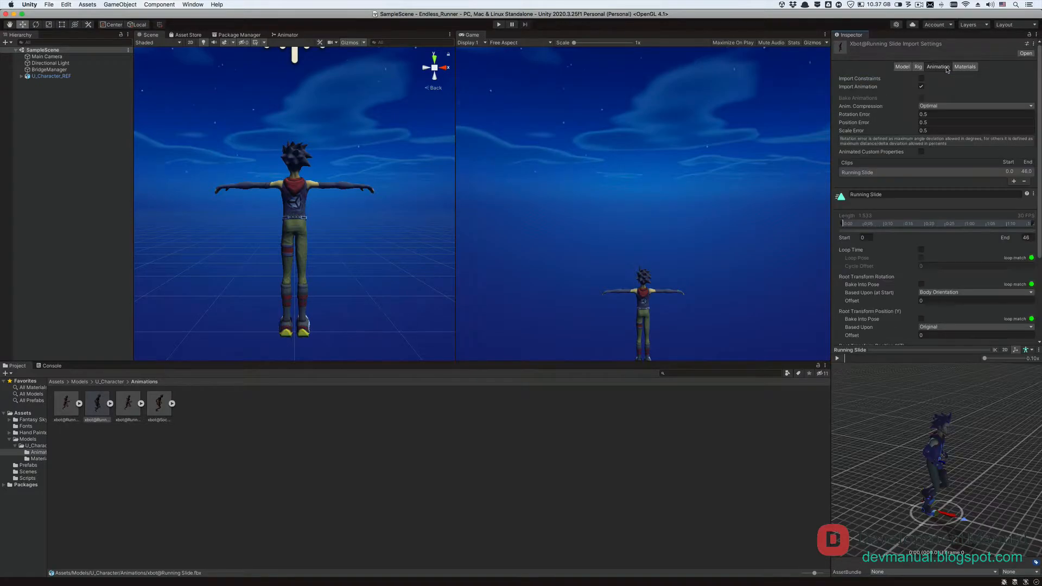
scroll(932, 175, down, 5)
click(921, 169)
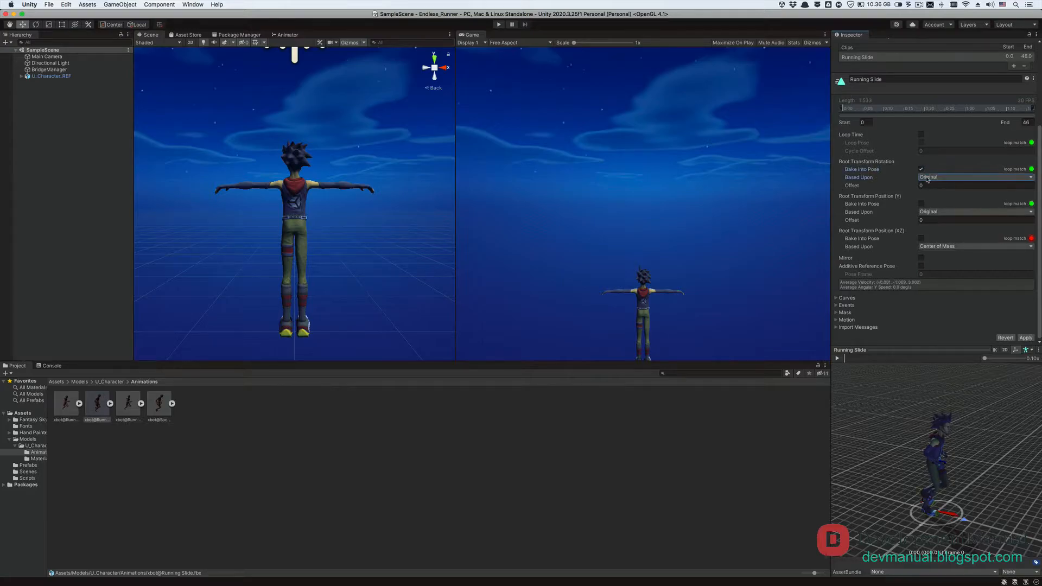
click(921, 204)
click(1023, 337)
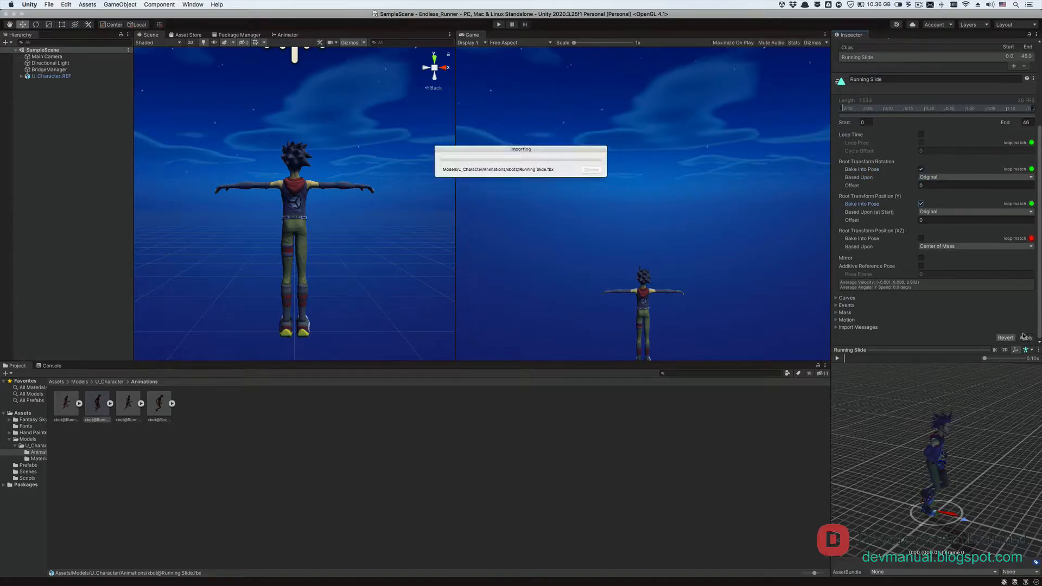
Convert the xbot@Soccer Trip rig to Humanoid, apply it, and open the clip's animation import settings
click(159, 403)
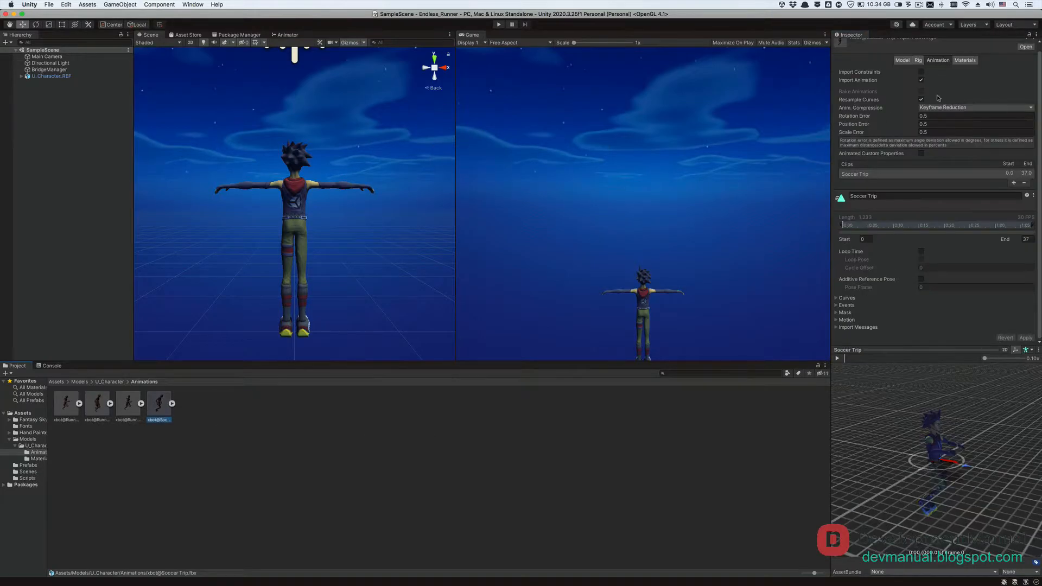
click(922, 66)
click(944, 79)
click(936, 86)
click(1031, 155)
click(939, 67)
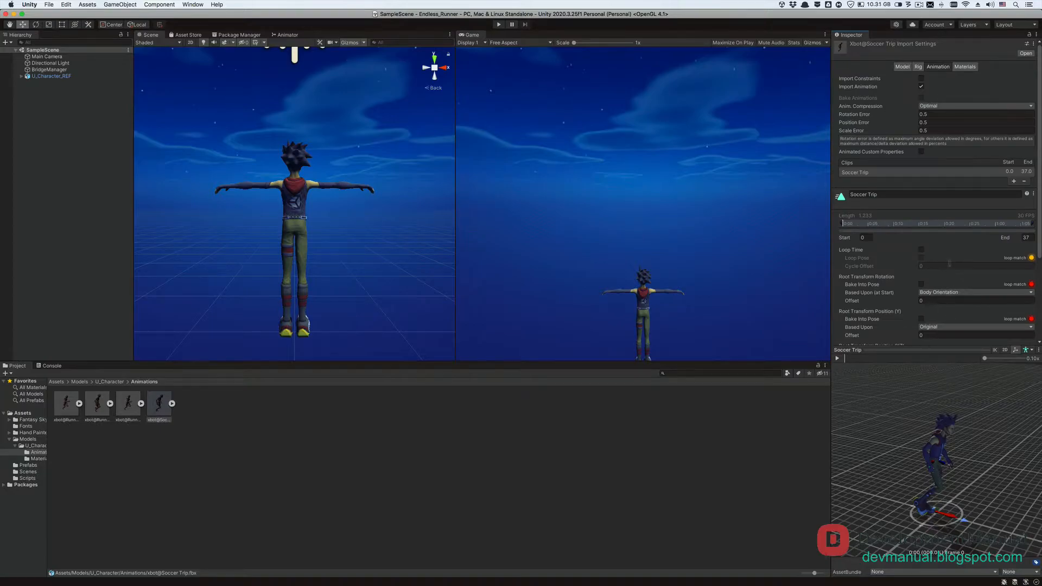
Create an Animator Controller named Player Animator Controller in the Assets folder and open it for editing
click(918, 66)
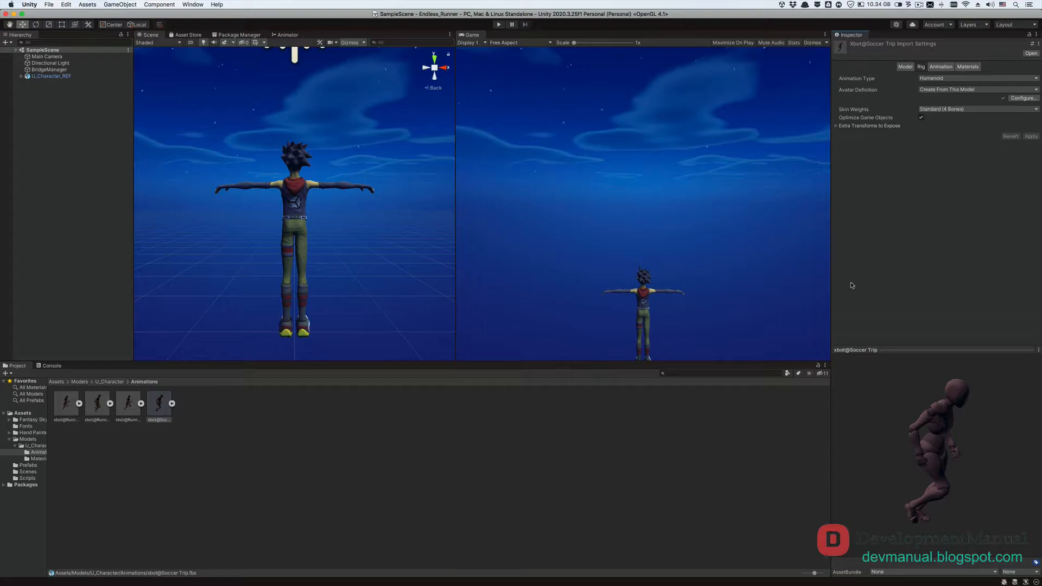
click(56, 382)
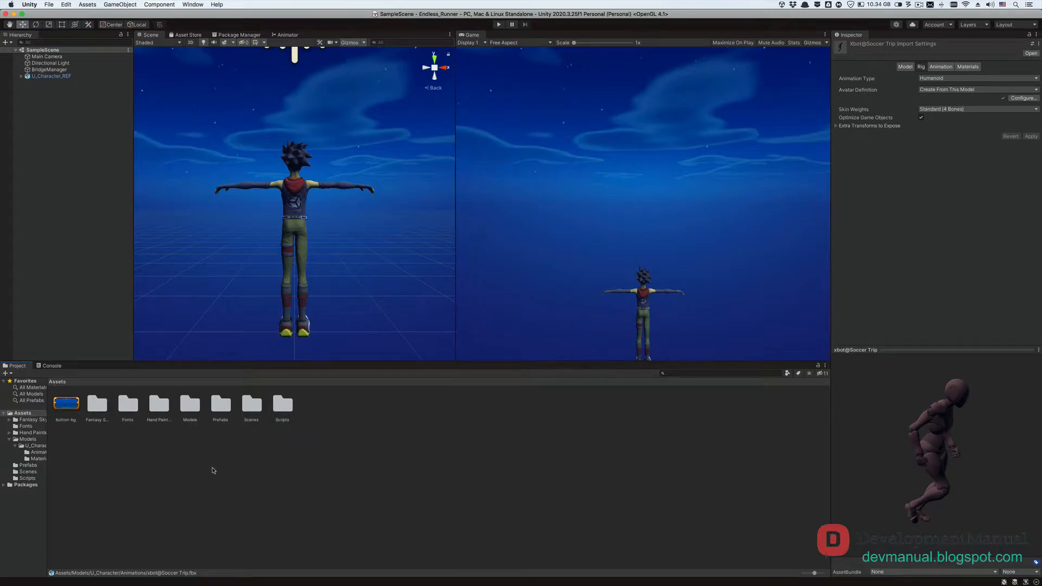
right_click(213, 470)
mouse_move(274, 376)
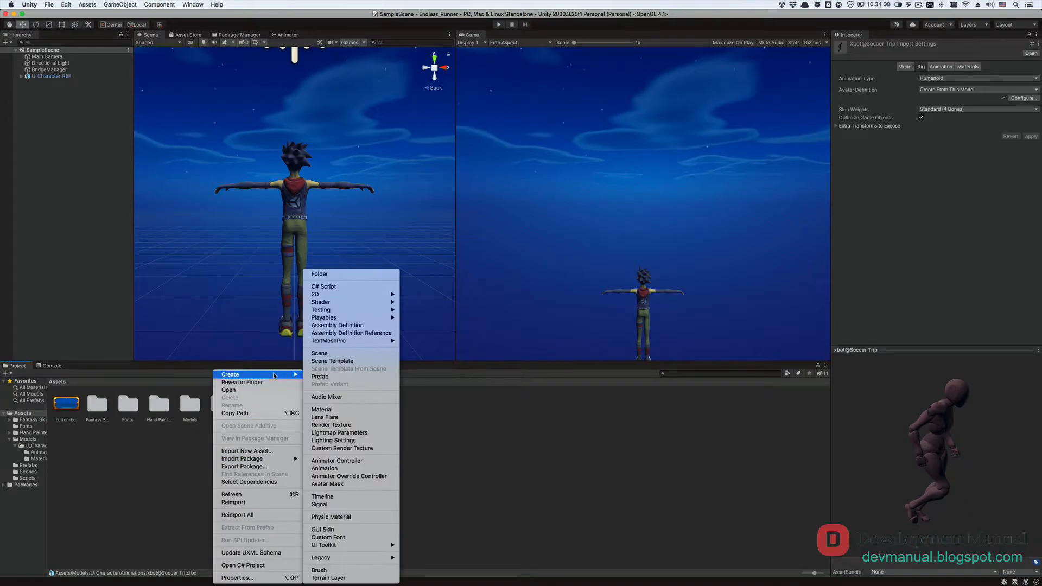
click(336, 461)
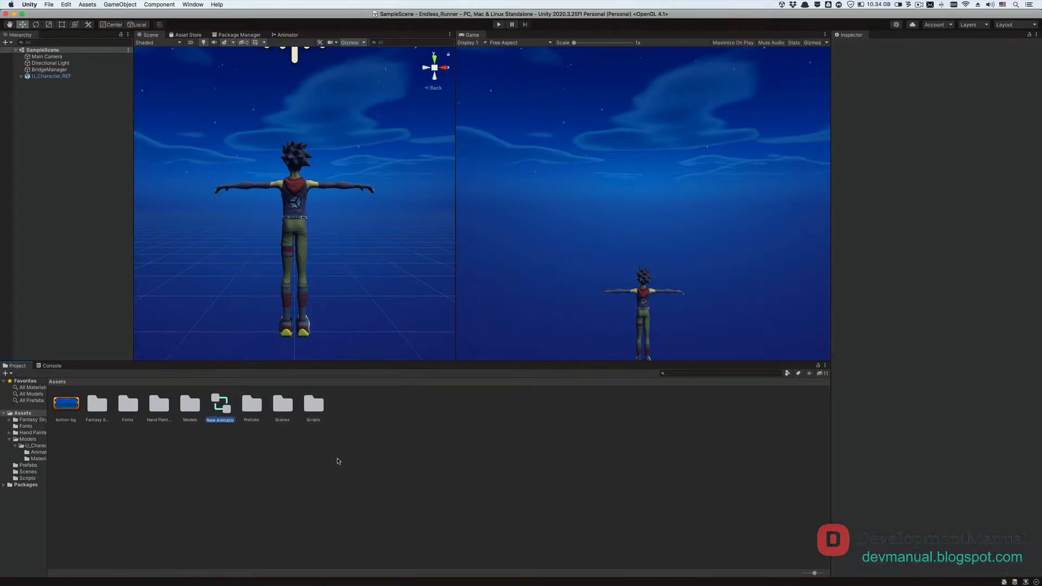
text(Player Animator Controller)
key(Return)
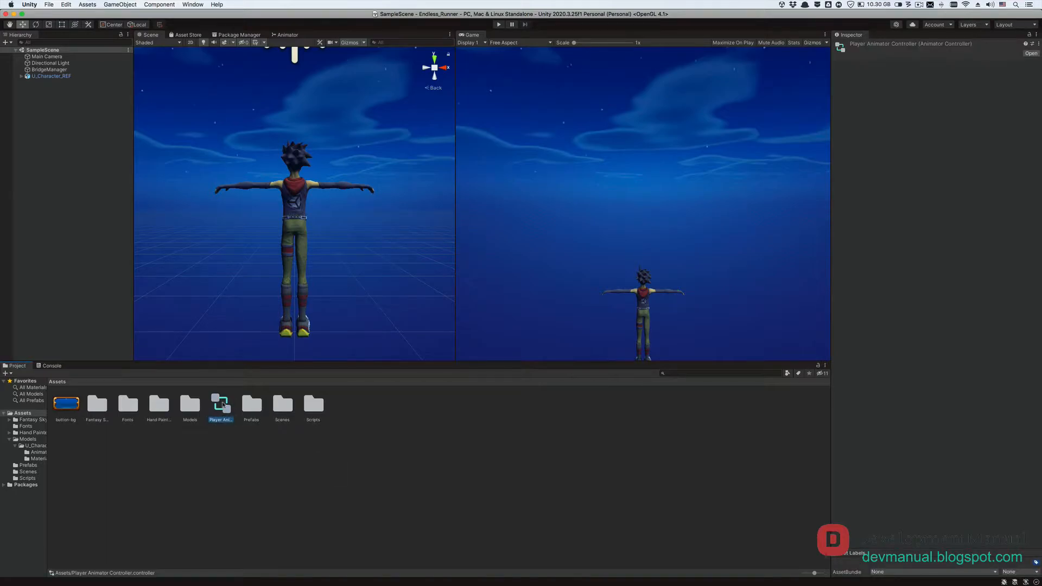
double_click(220, 404)
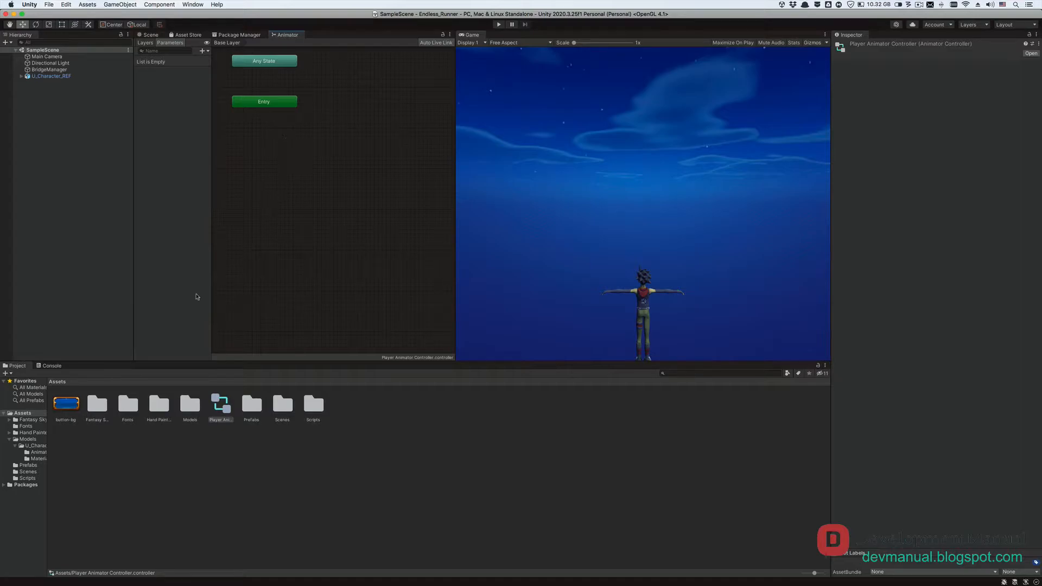
Add the Running and Running Jump clips from Models/U_Character/Animations to the controller's Base Layer, with Running as the default state
double_click(188, 407)
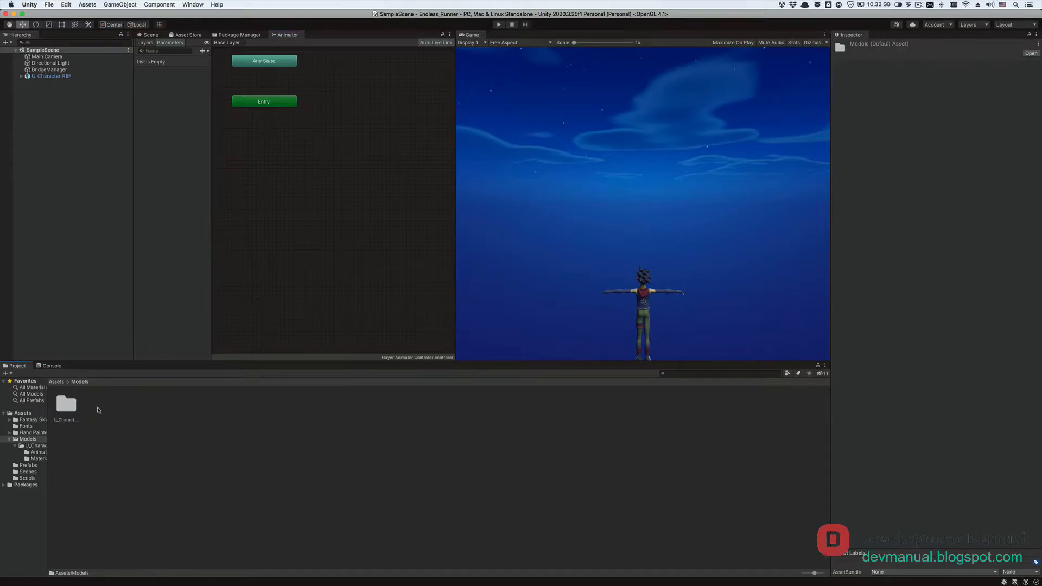
double_click(61, 406)
double_click(60, 405)
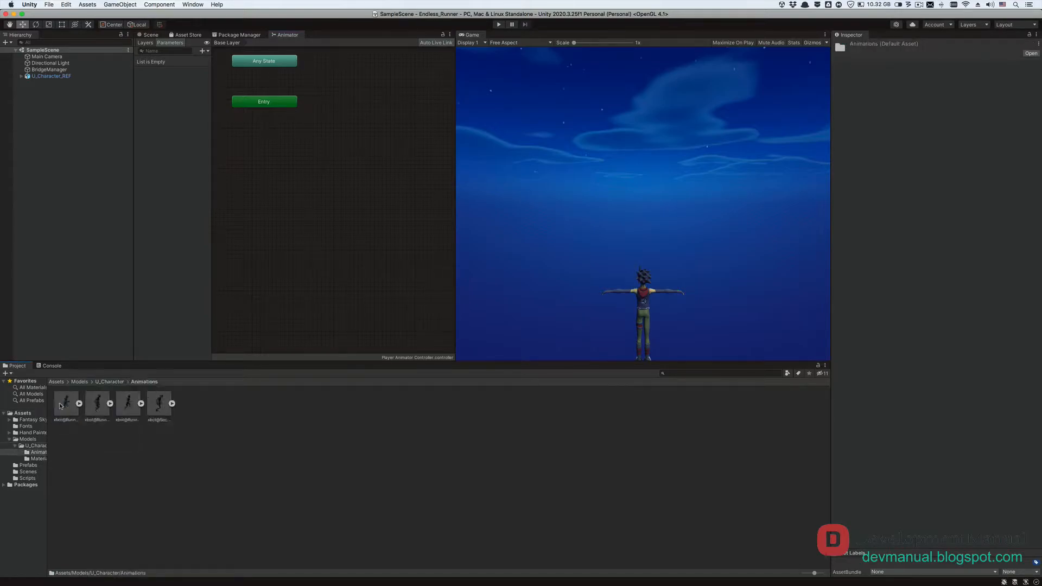
click(138, 399)
drag(138, 399, 253, 132)
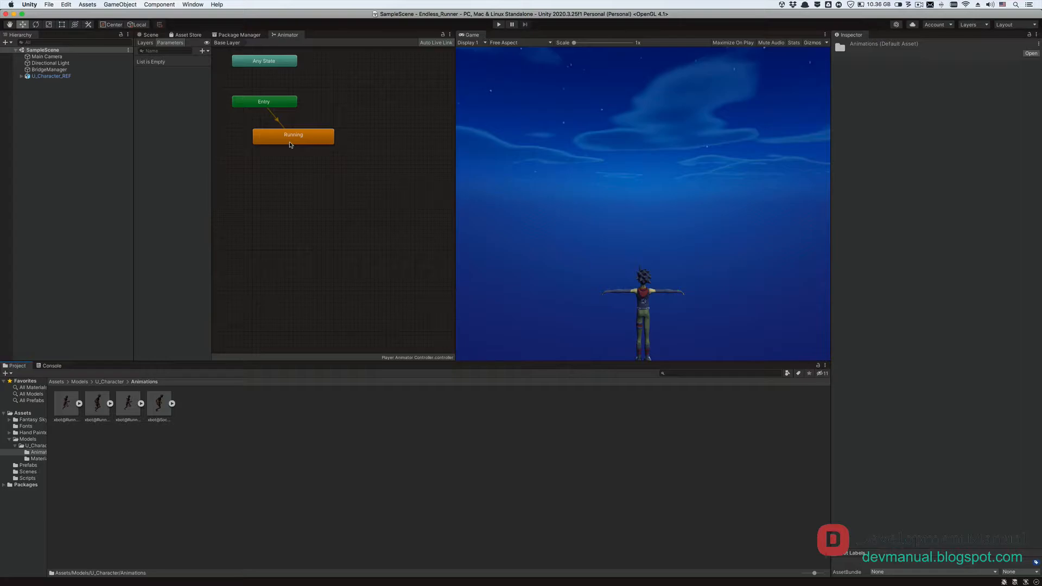
drag(65, 410, 234, 171)
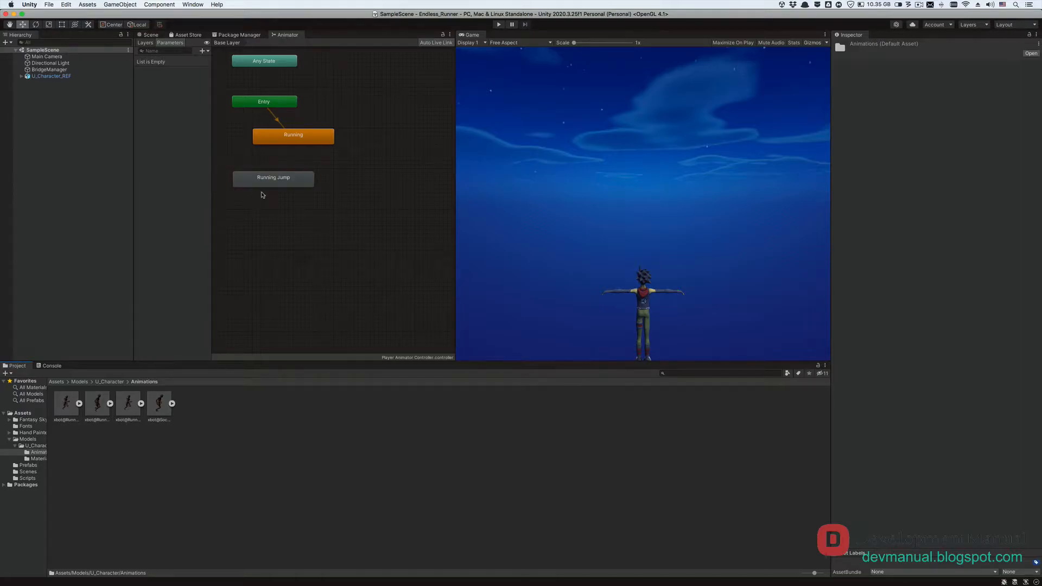
Create a transition from the Running state to the Running Jump state
right_click(285, 140)
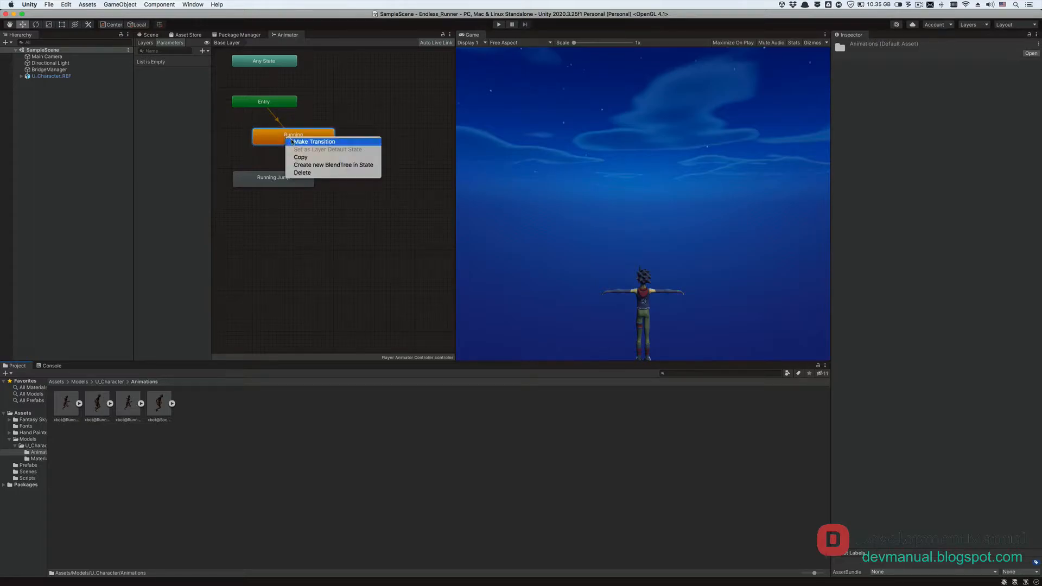
click(304, 141)
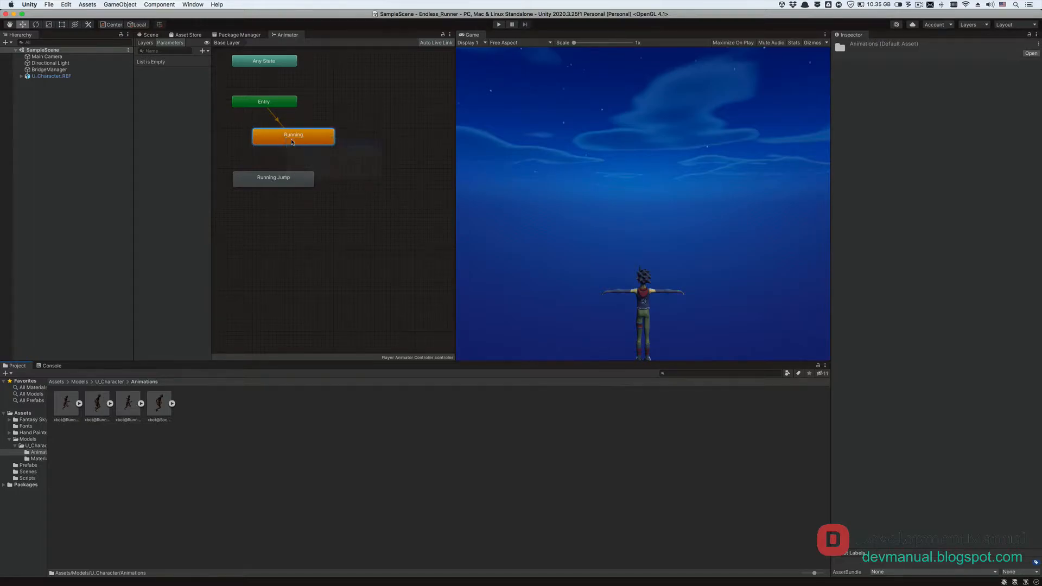
click(275, 176)
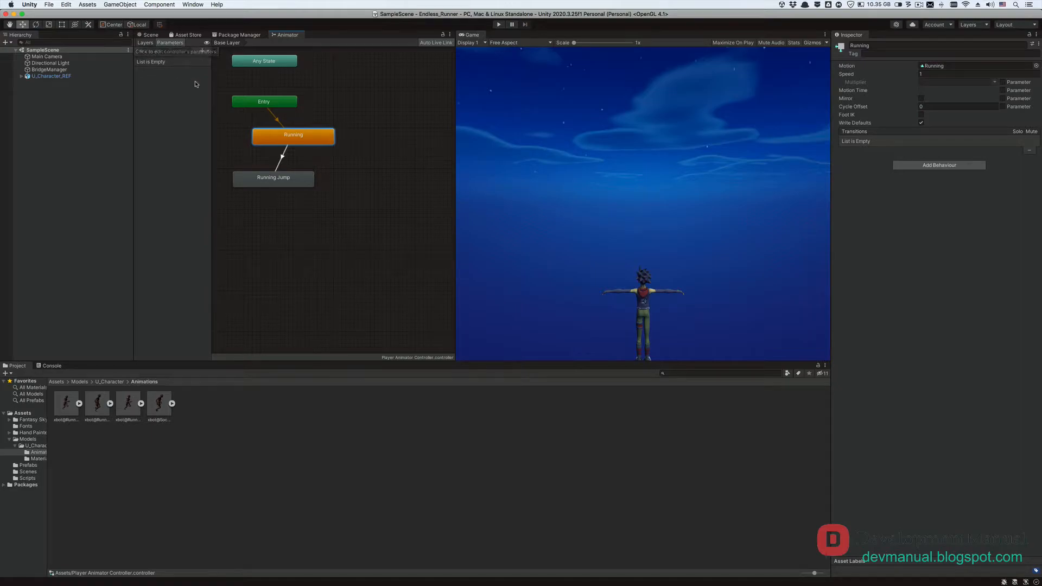
Add a Trigger parameter named isJumping to the animator controller
click(206, 53)
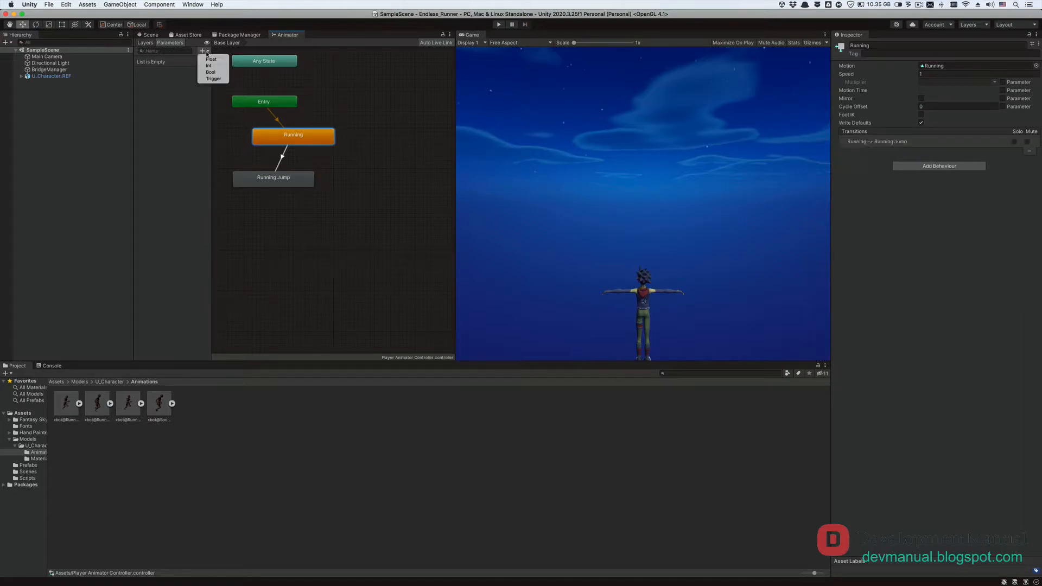
click(213, 79)
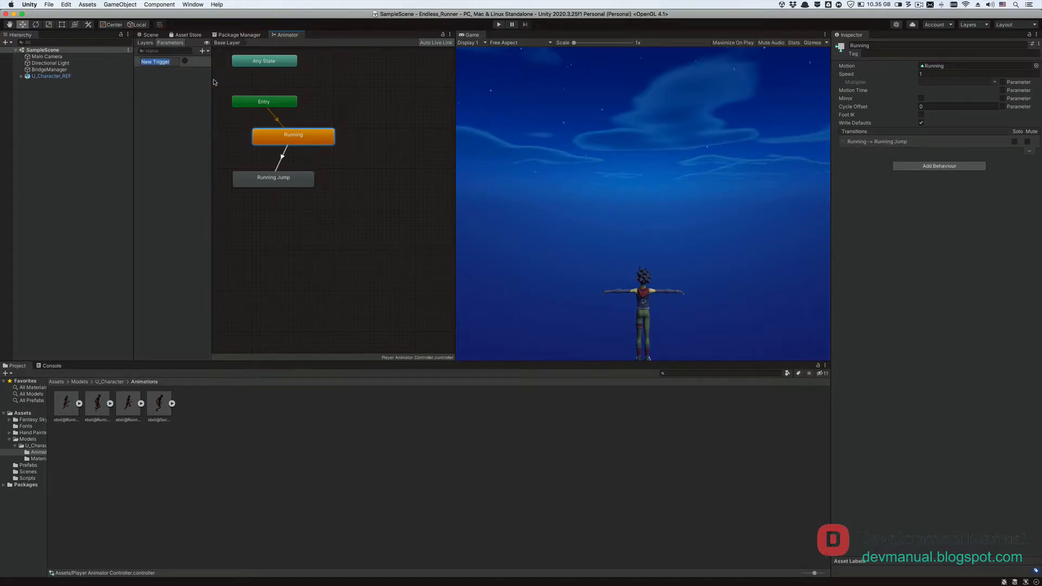
key(BackSpace)
text(isJumping)
key(Return)
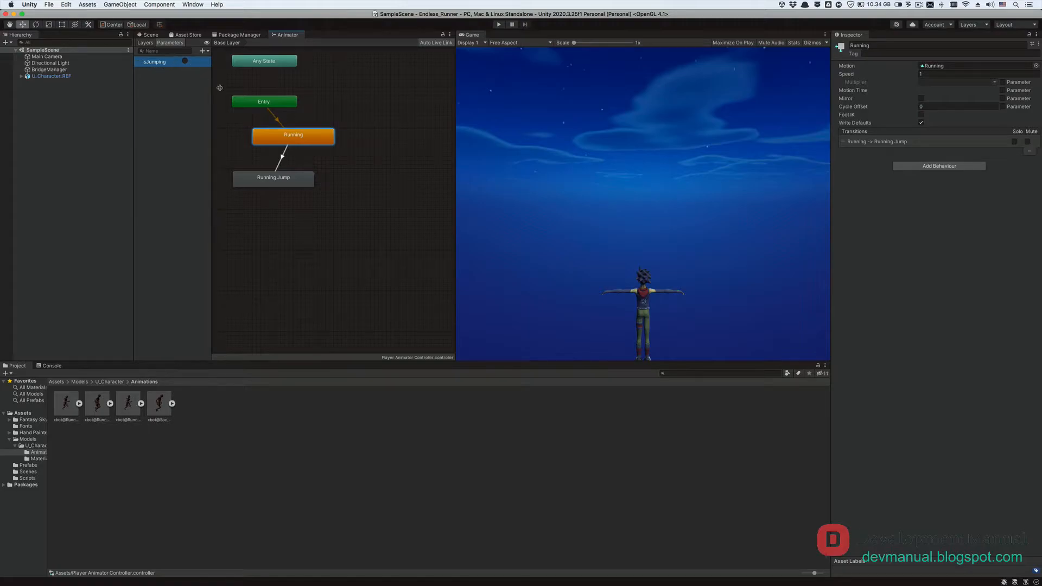
Configure the Running to Running Jump transition with the isJumping condition, Has Exit Time disabled and an earlier blend
click(282, 159)
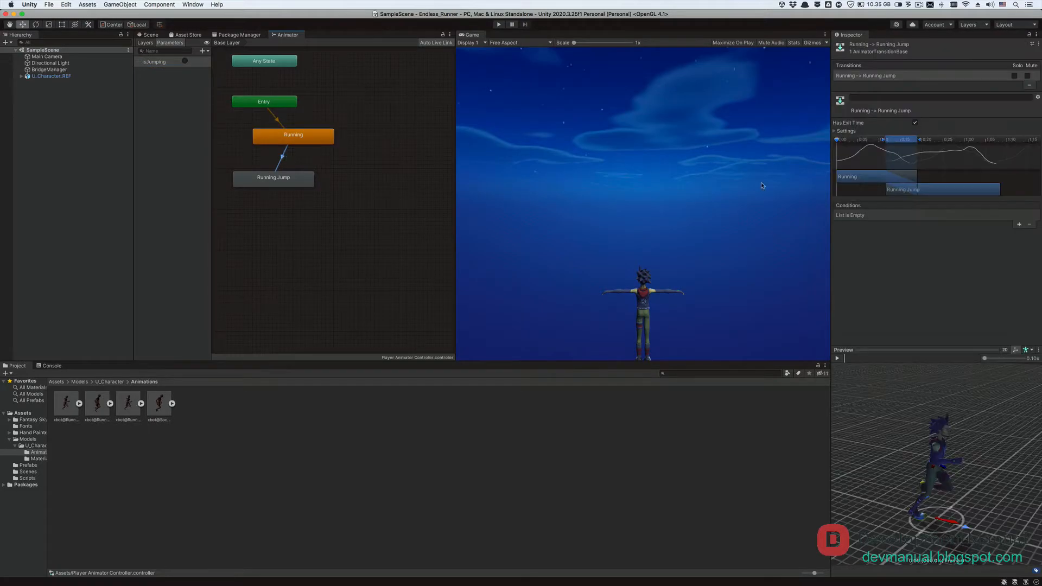
click(1019, 225)
click(907, 216)
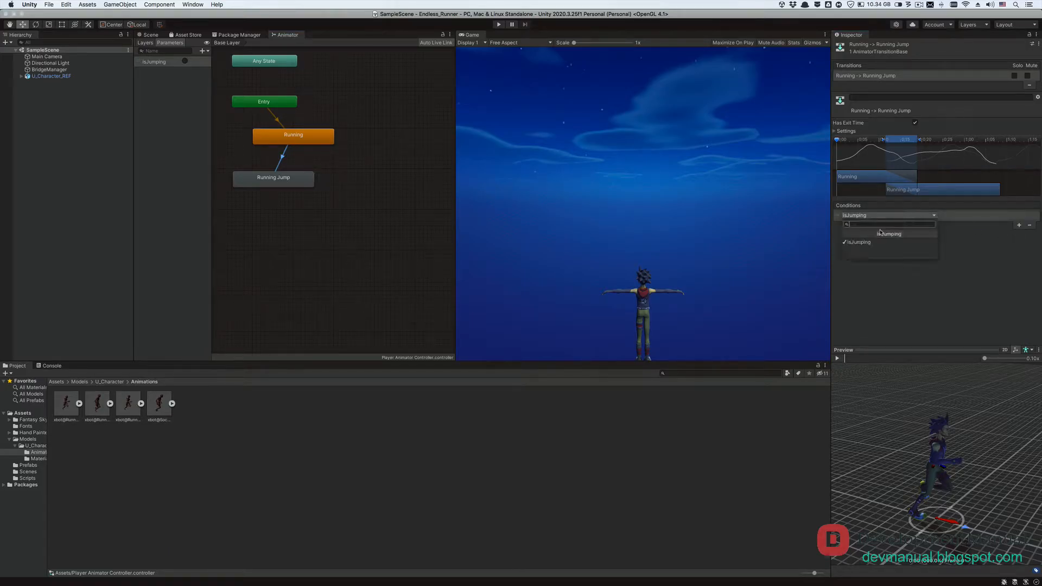
click(870, 242)
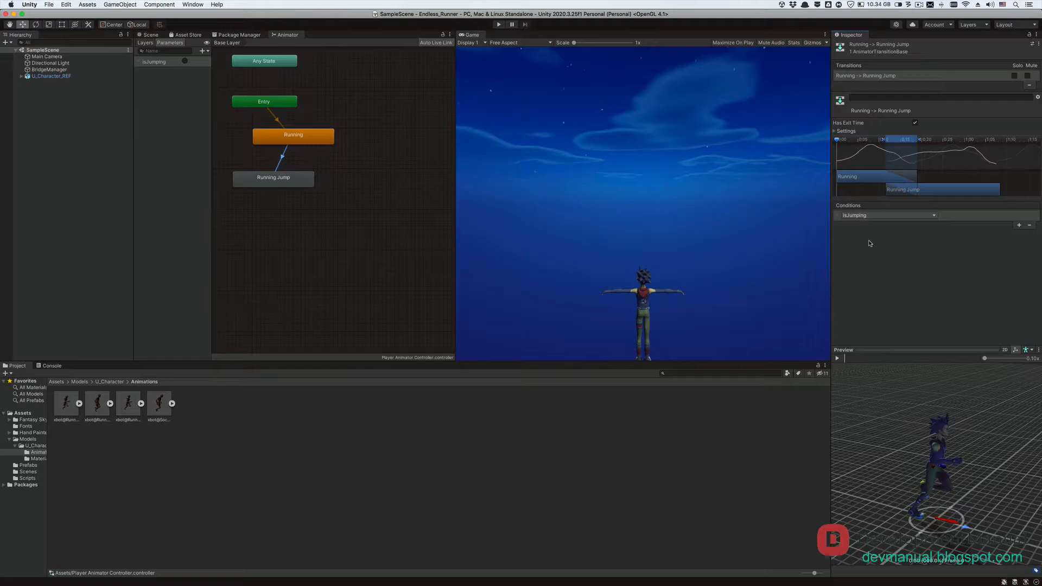
click(915, 123)
drag(906, 141, 887, 142)
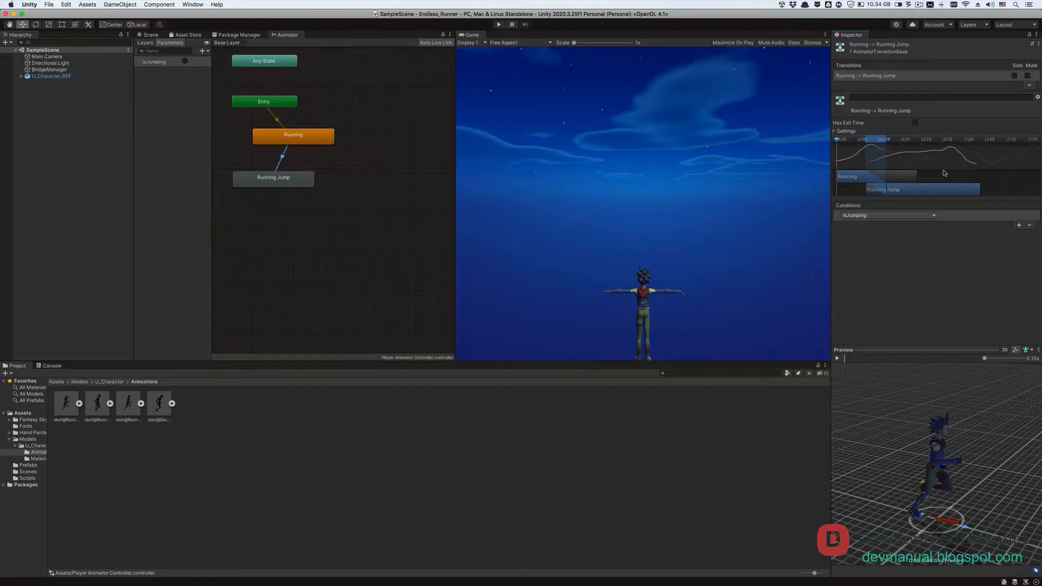
Create a return transition from the Running Jump state to the Running state
click(298, 183)
right_click(297, 183)
click(320, 186)
click(293, 142)
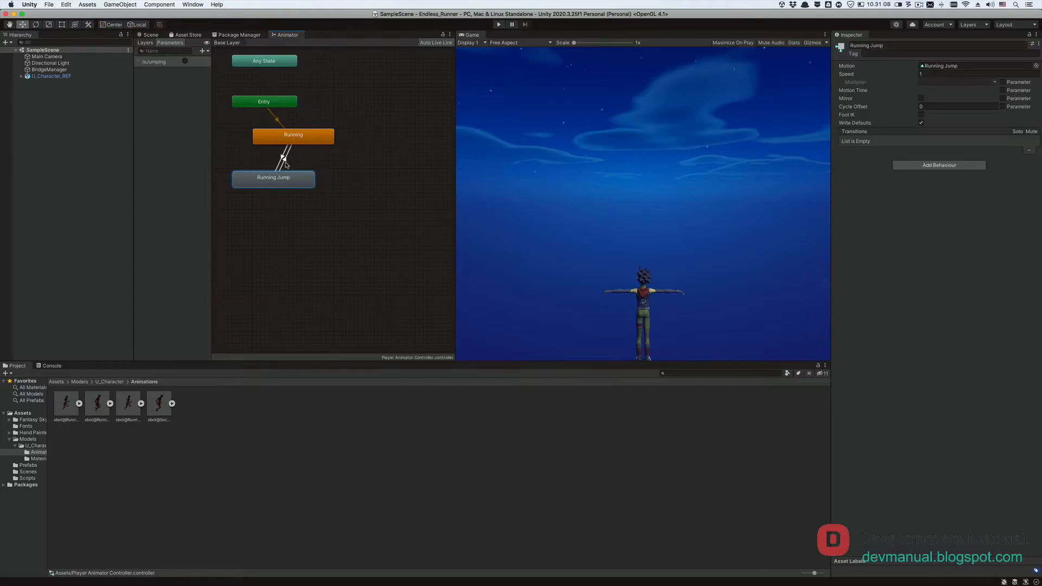
Shift the Running Jump to Running transition's blend earlier on its timeline and preview the motion
click(285, 161)
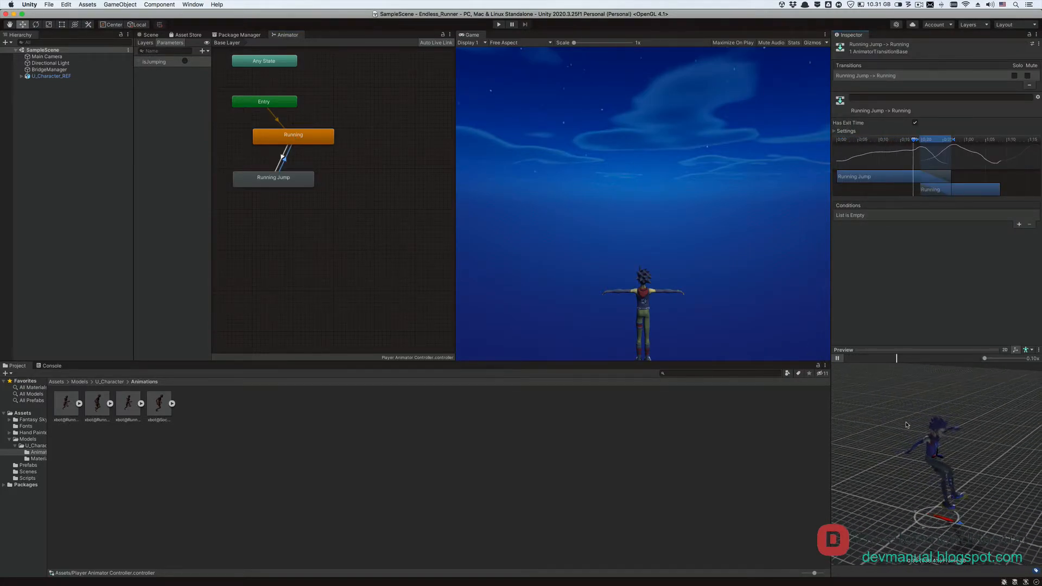
click(840, 359)
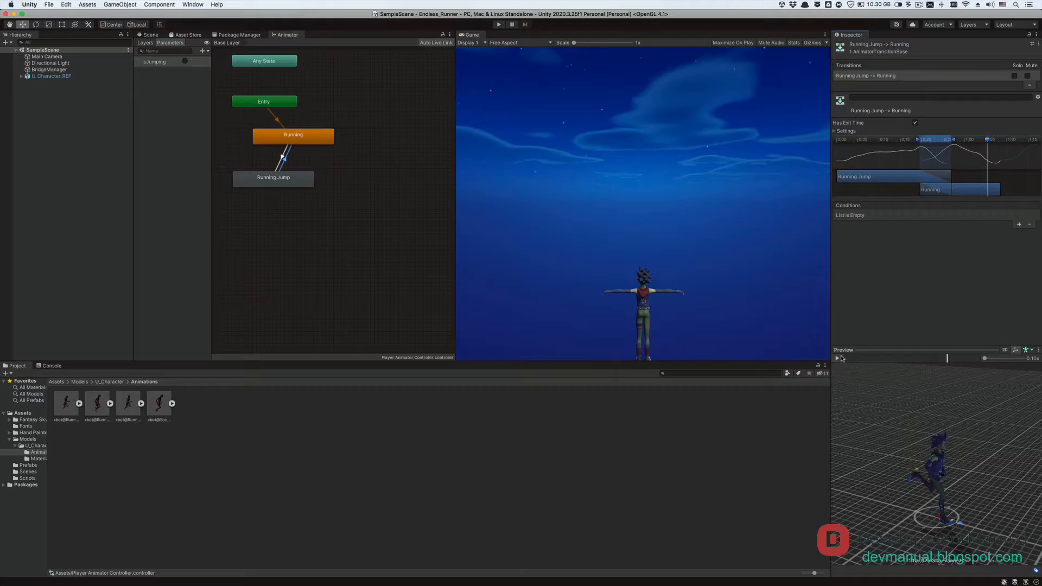
drag(938, 144, 912, 144)
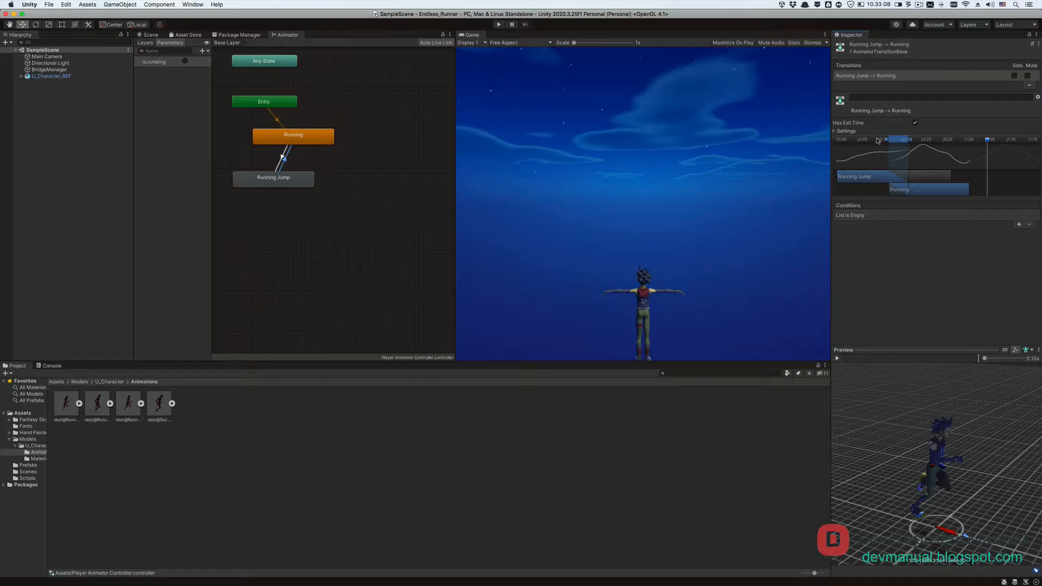
drag(899, 359, 881, 359)
click(837, 359)
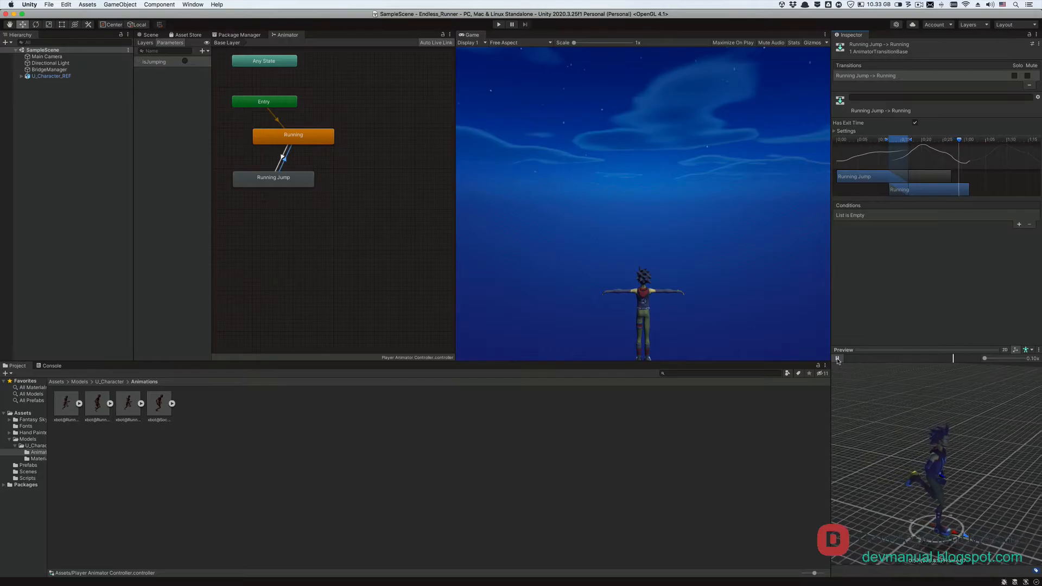
click(837, 359)
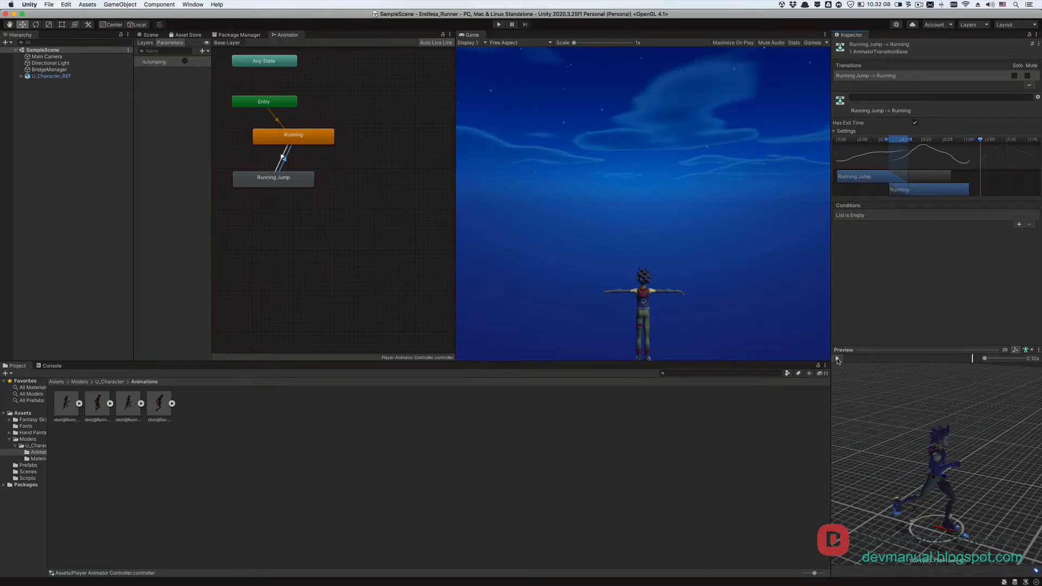
Add the Running Slide clip to the Base Layer as a state beside Running Jump
click(1037, 44)
click(1019, 52)
click(65, 405)
click(98, 405)
drag(105, 406, 348, 185)
click(383, 184)
Create a transition from the Running state to the Running Slide state
right_click(326, 142)
click(350, 144)
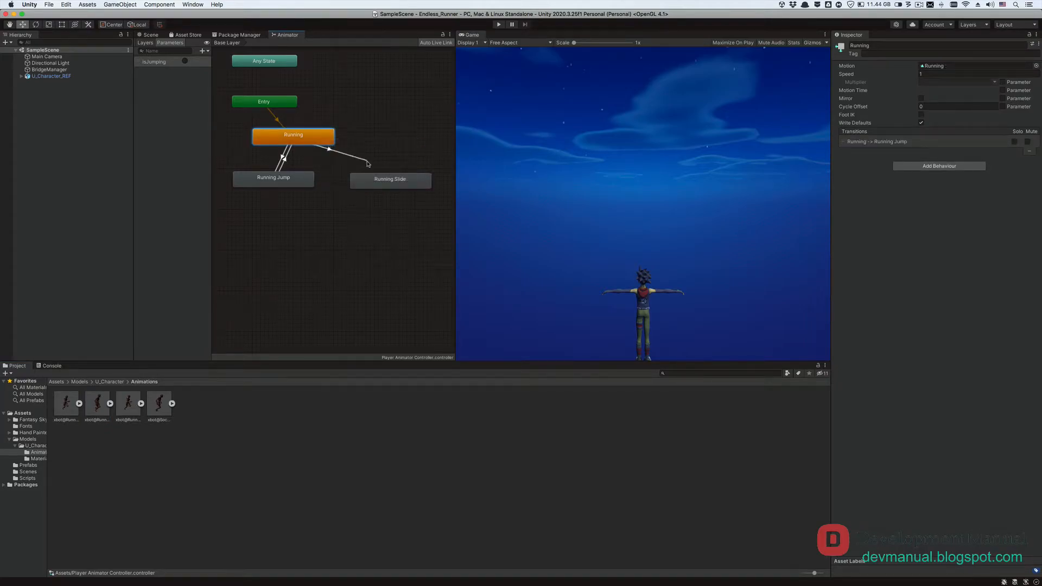
click(374, 177)
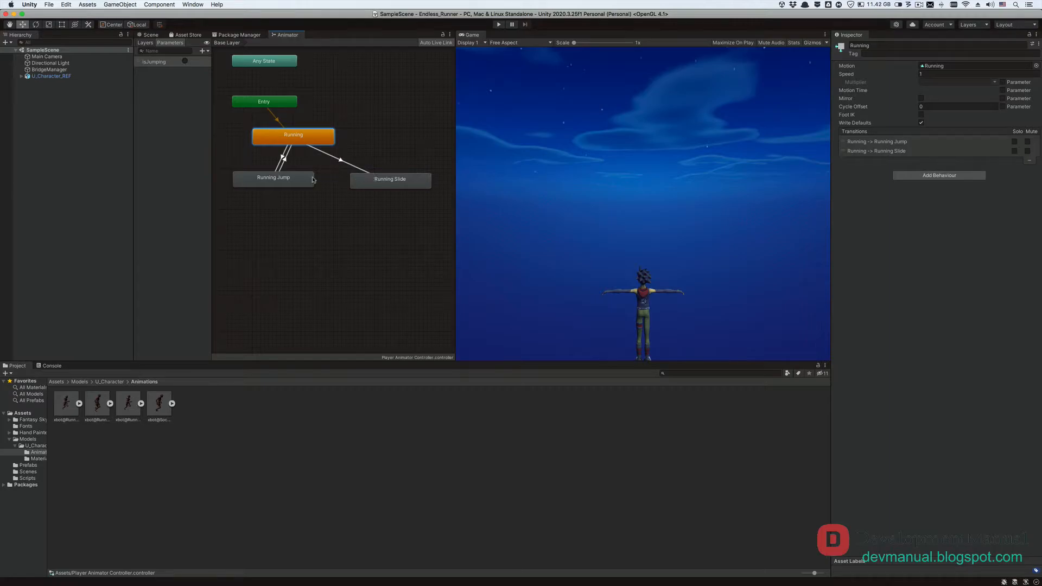
Add a second Trigger parameter named isSliding to the animator controller
click(202, 50)
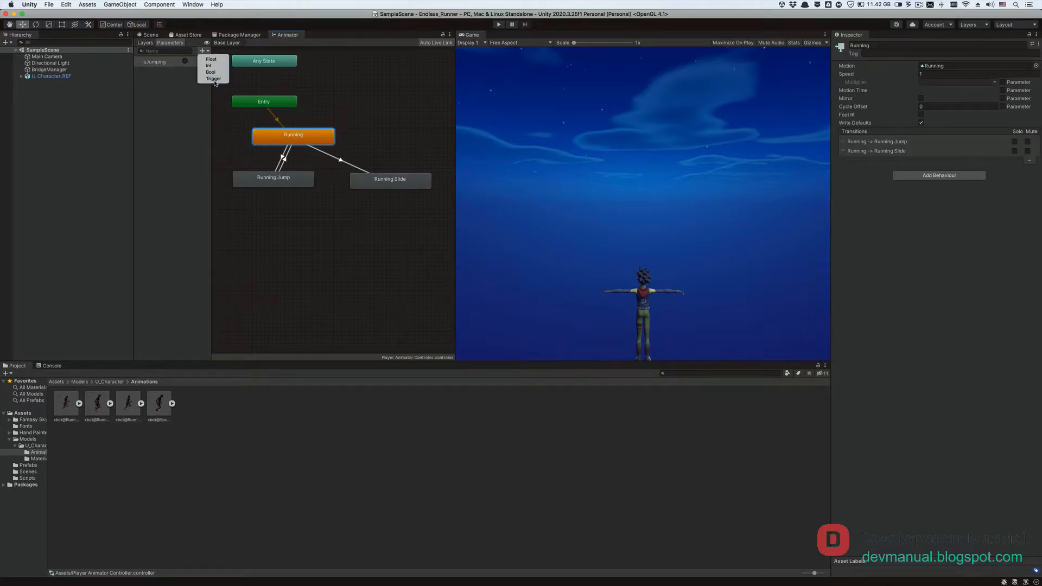
click(214, 80)
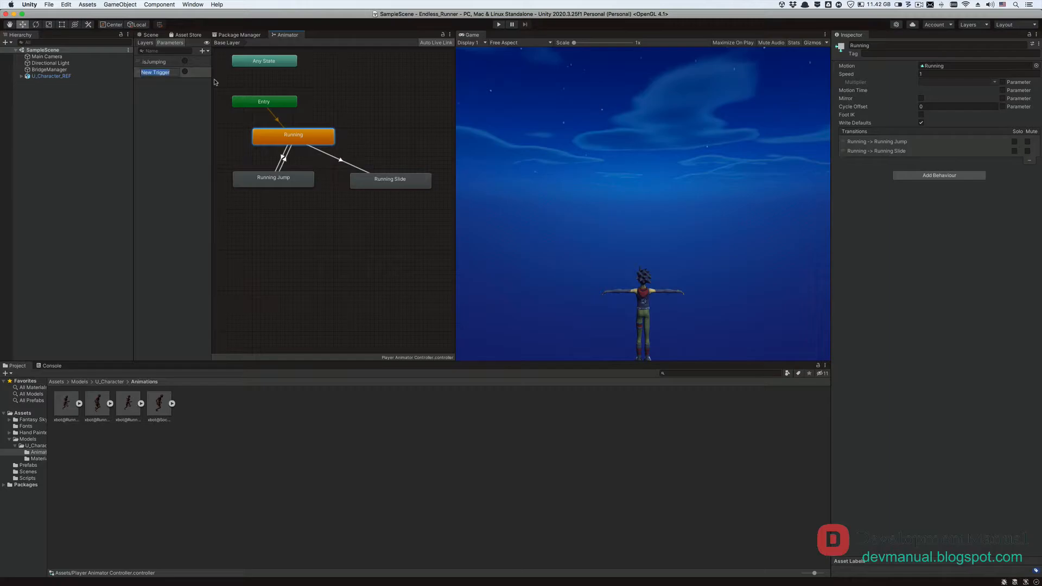
text(isSliding)
key(Return)
Configure the Running to Running Slide transition with the isSliding condition, Has Exit Time disabled and an adjusted blend range
click(340, 161)
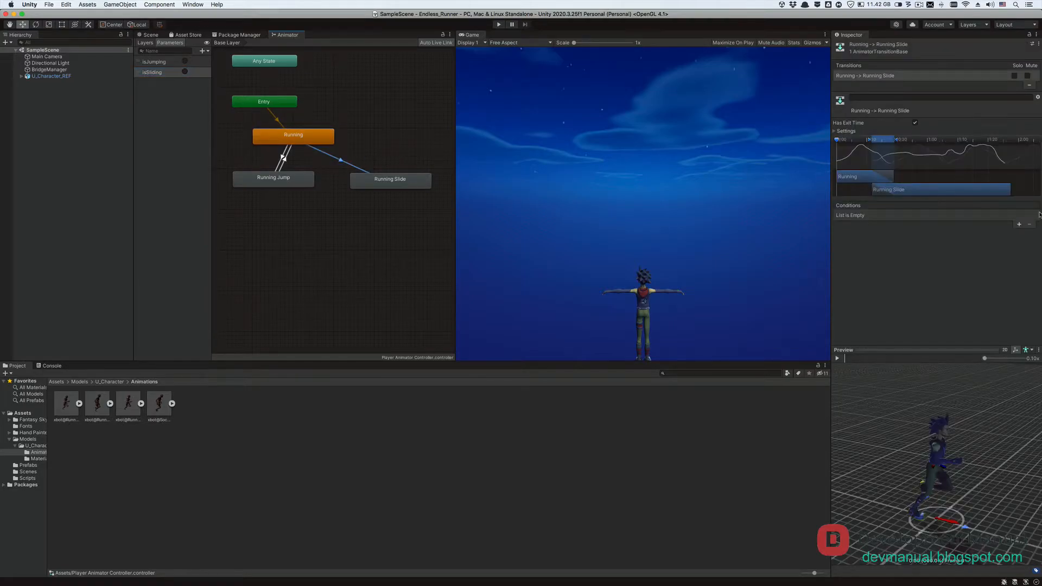
click(1019, 224)
click(890, 215)
click(880, 249)
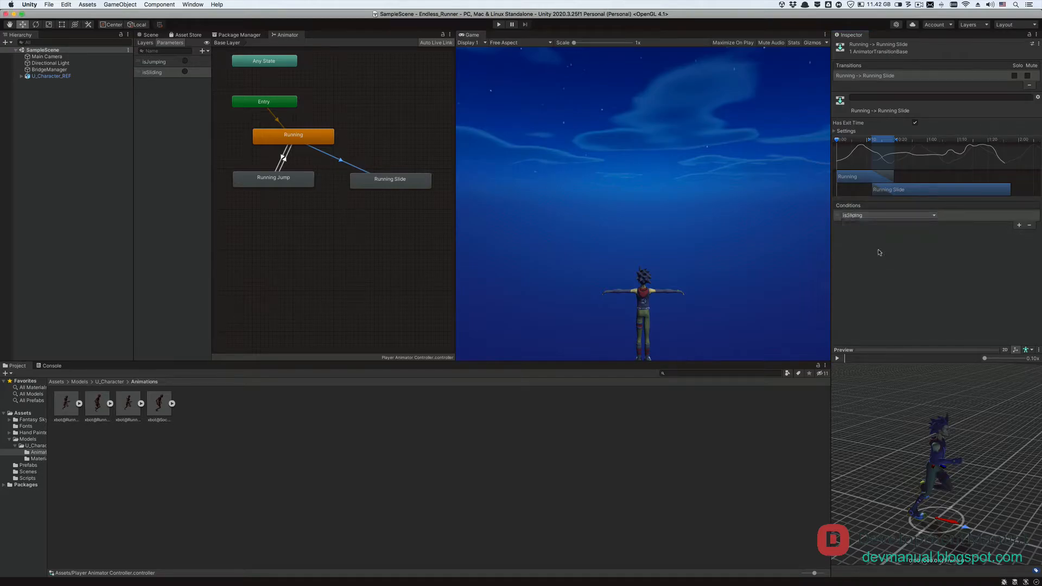
click(915, 123)
drag(898, 143, 886, 143)
Create a return transition from the Running Slide state to the Running state
click(401, 184)
right_click(402, 184)
click(414, 186)
click(323, 145)
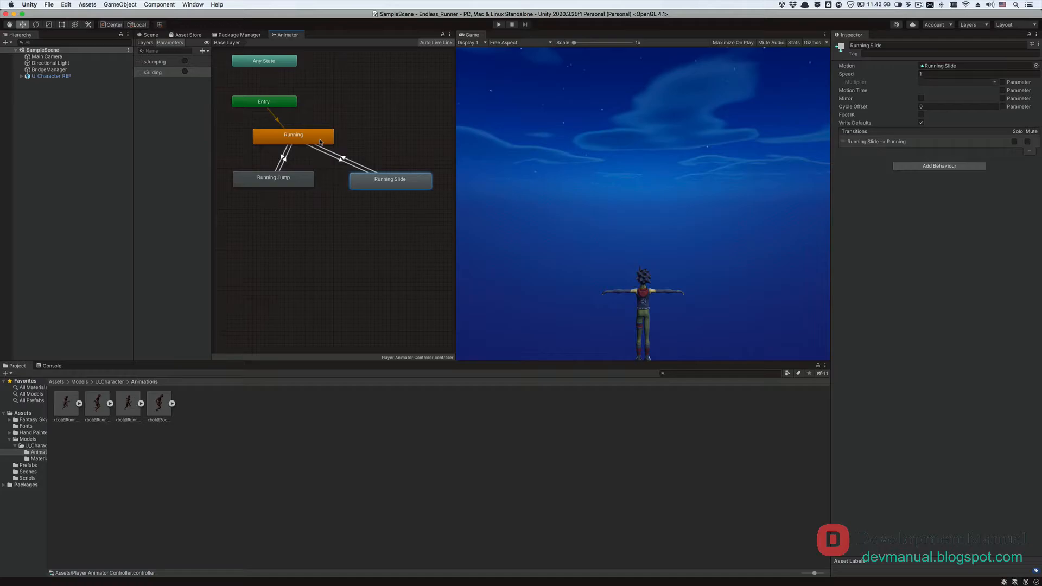
Create a transition from the Running Slide state to the Running Jump state
right_click(380, 180)
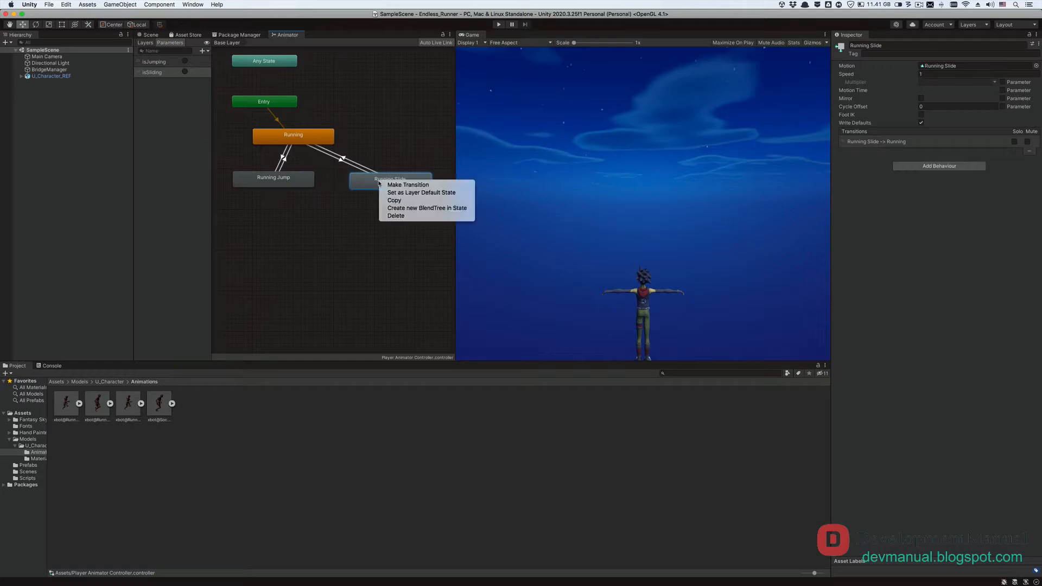
click(394, 185)
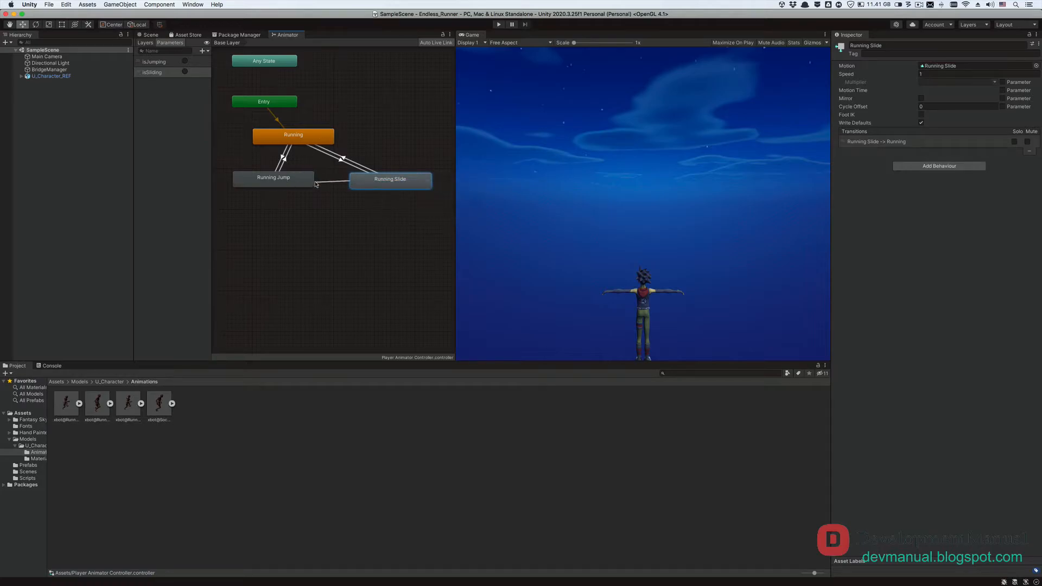
click(312, 183)
Configure the Running Slide to Running Jump transition with the isJumping condition, Has Exit Time disabled and an adjusted blend range
click(880, 151)
click(1020, 224)
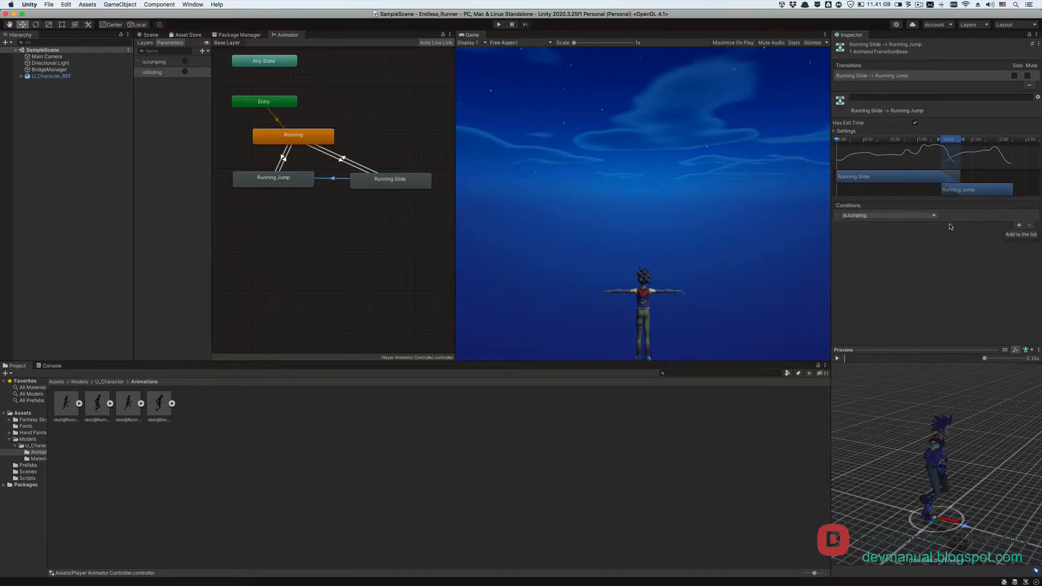
click(891, 215)
click(880, 223)
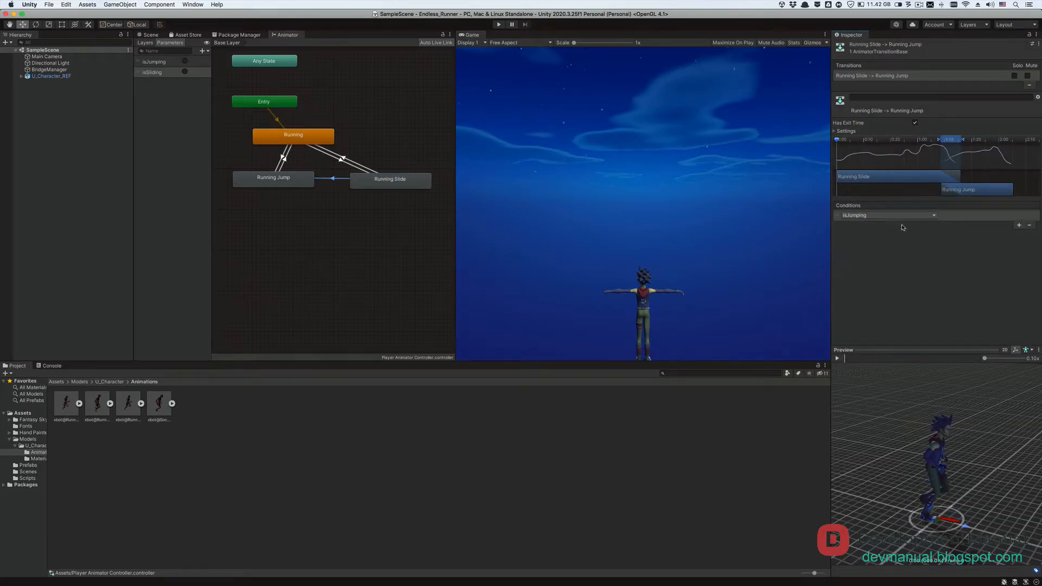
click(915, 124)
drag(965, 141, 955, 187)
Add the Soccer Trip animation as a state and create a transition to it from the Running Slide state
drag(247, 320, 312, 247)
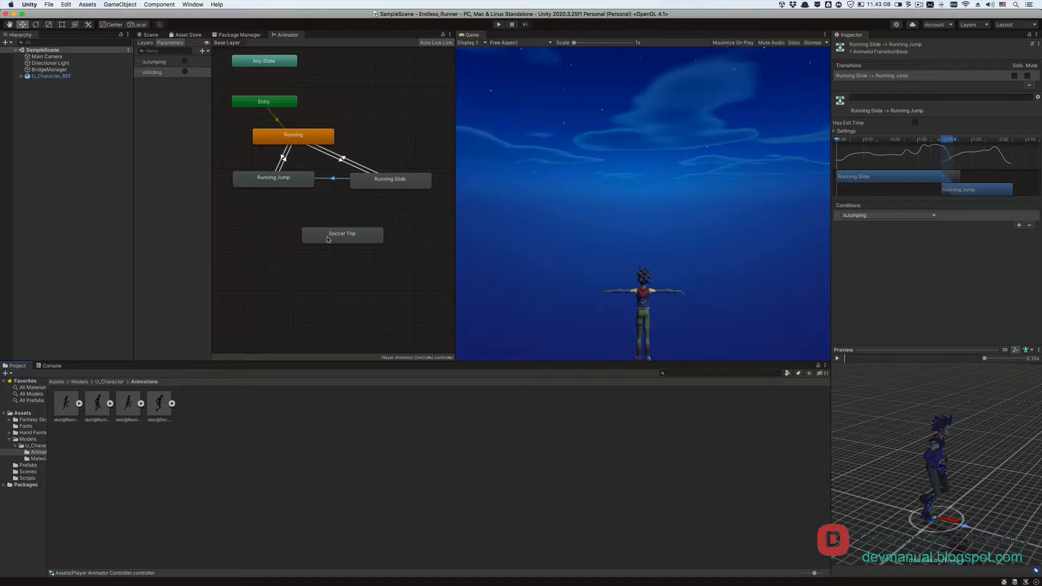
click(380, 180)
right_click(381, 180)
click(390, 185)
click(350, 236)
Create transitions to the Soccer Trip state from both the Running Jump state and the Running state
click(280, 182)
right_click(283, 184)
click(296, 195)
click(334, 235)
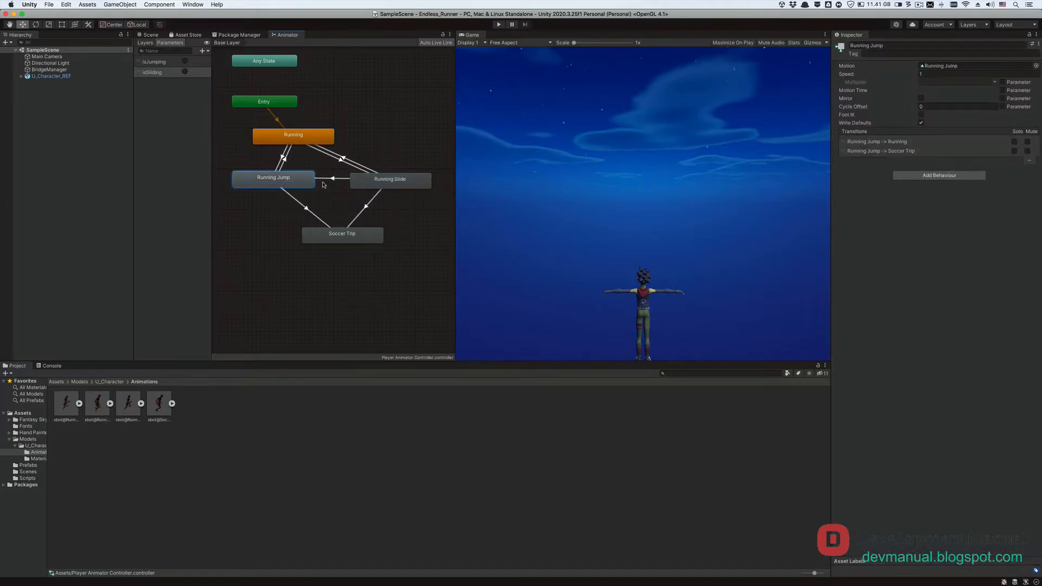
click(312, 138)
right_click(312, 138)
click(313, 141)
click(336, 233)
Add a Trigger parameter named isTripping to the animator controller
click(202, 50)
click(211, 80)
text(isTripping)
key(Return)
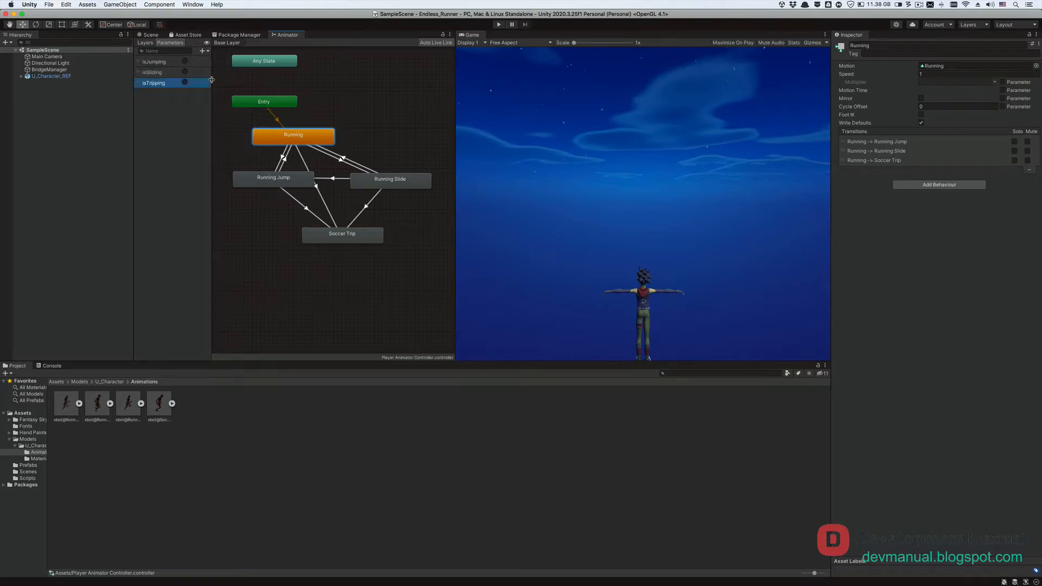
Configure the Running Jump to Soccer Trip transition with the isTripping condition and Has Exit Time disabled
click(307, 209)
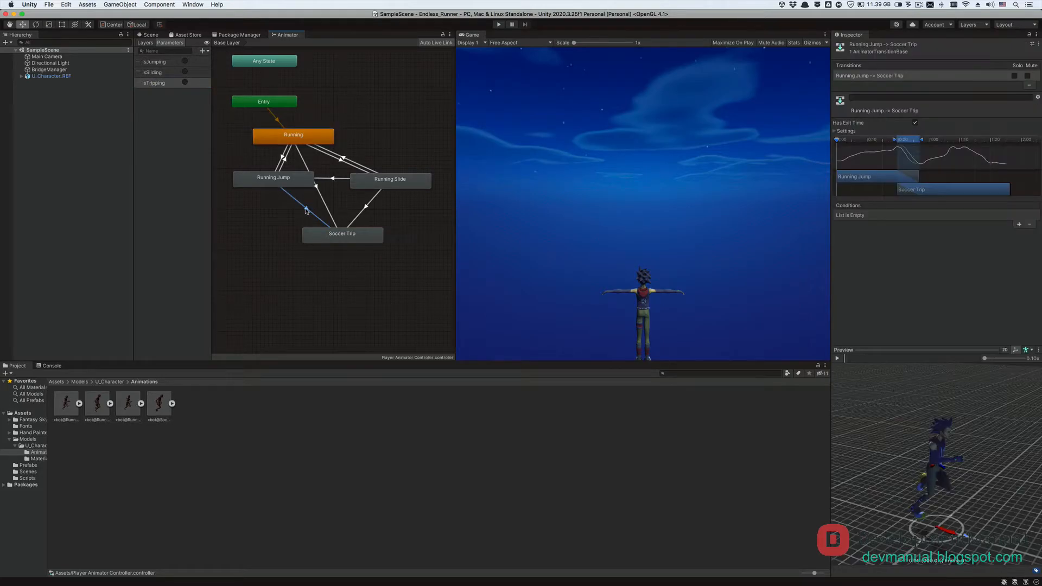
click(1019, 224)
click(884, 215)
click(880, 256)
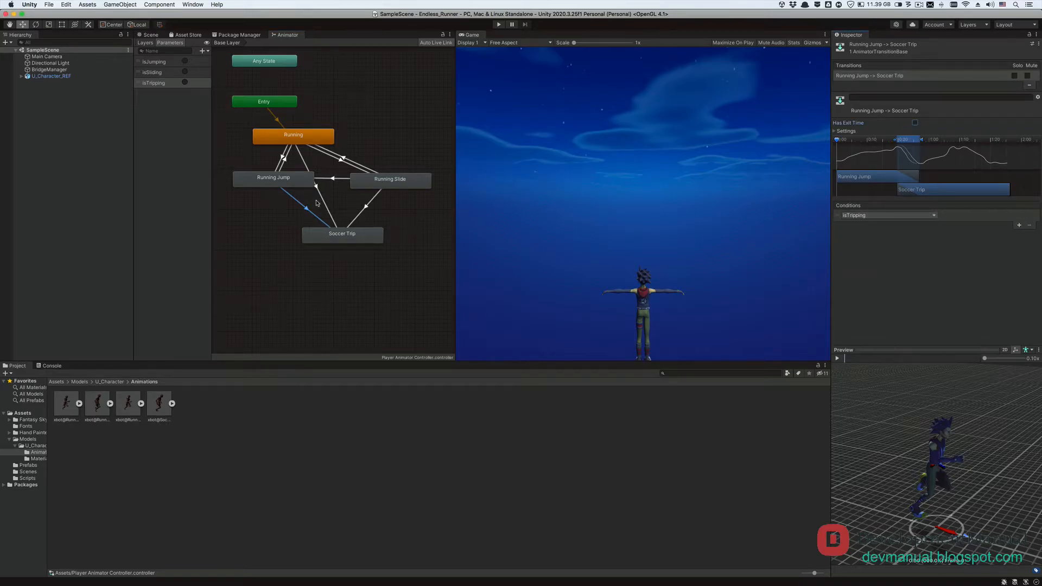
Add the isTripping condition to the Running to Soccer Trip and Running Slide to Soccer Trip transitions
click(325, 202)
click(1019, 224)
click(885, 215)
click(880, 258)
click(370, 205)
click(1019, 224)
click(895, 216)
click(880, 256)
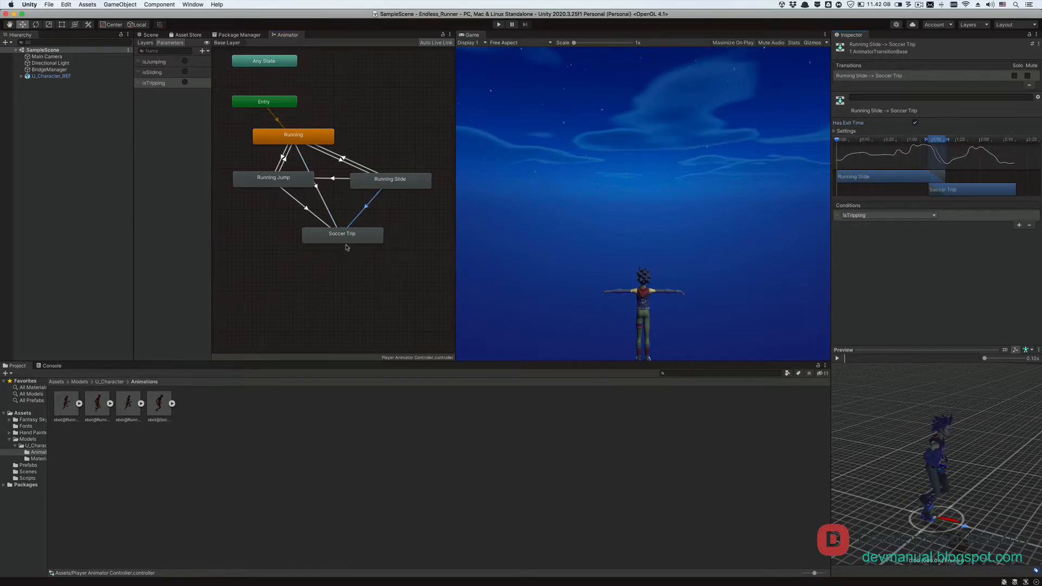
Create a return transition from the Soccer Trip state to the Running state
click(346, 238)
right_click(346, 238)
click(375, 240)
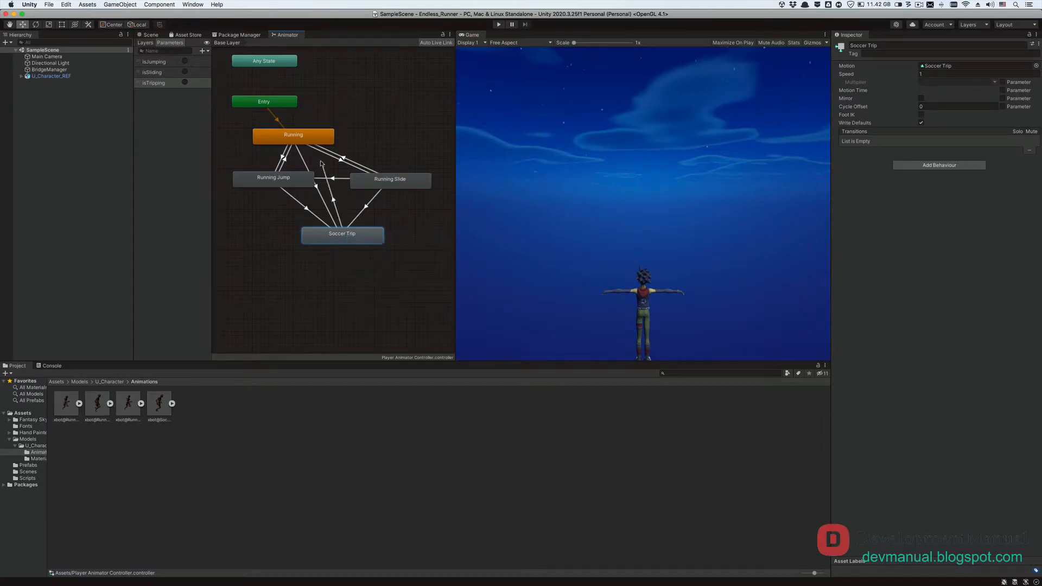
click(314, 143)
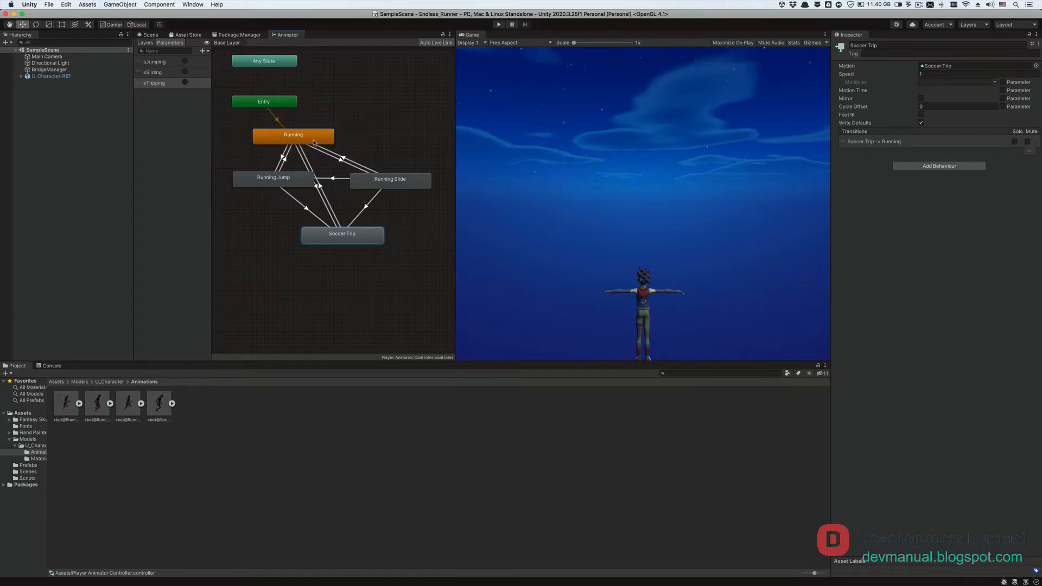
Add a Trigger parameter named isSpawned to the animator controller
click(202, 50)
click(215, 81)
text(isSpawned)
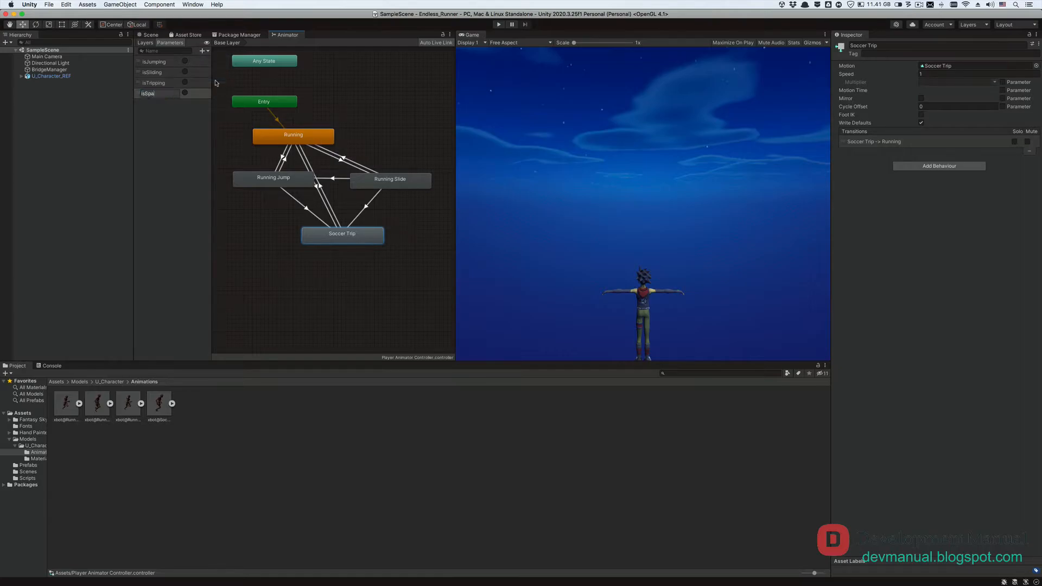
key(Return)
Configure the Soccer Trip to Running transition with the isSpawned condition and Has Exit Time disabled
click(321, 188)
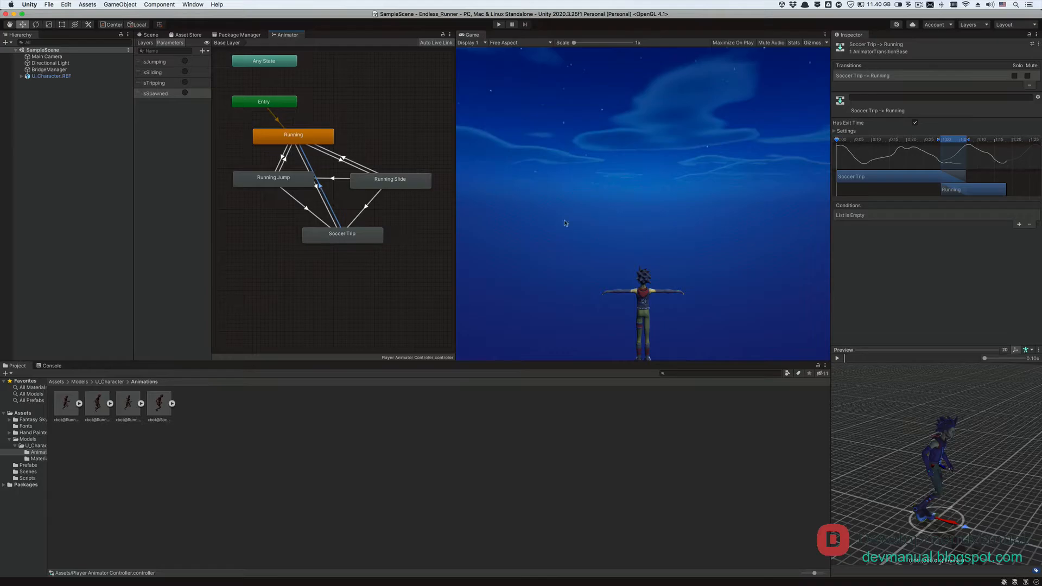
click(1017, 225)
click(888, 215)
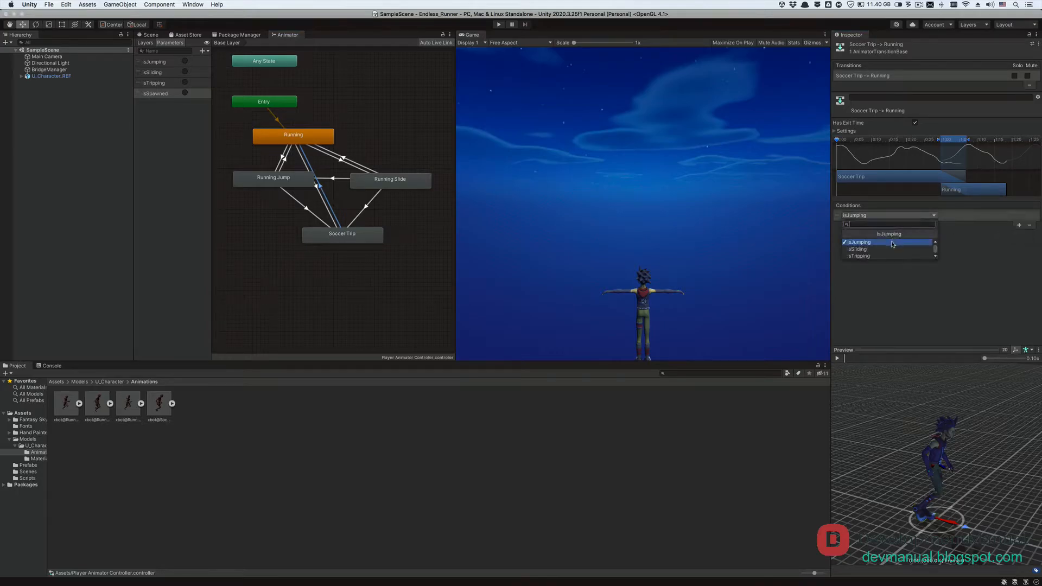
click(889, 251)
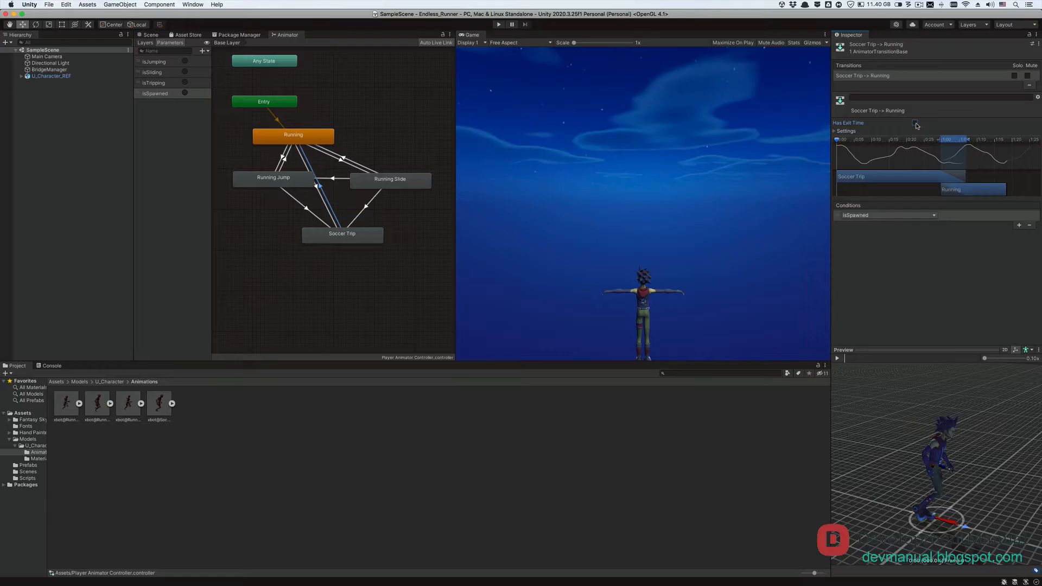
Adjust the Running Jump state's speed and set the Running Slide state's speed to 1.3
click(265, 183)
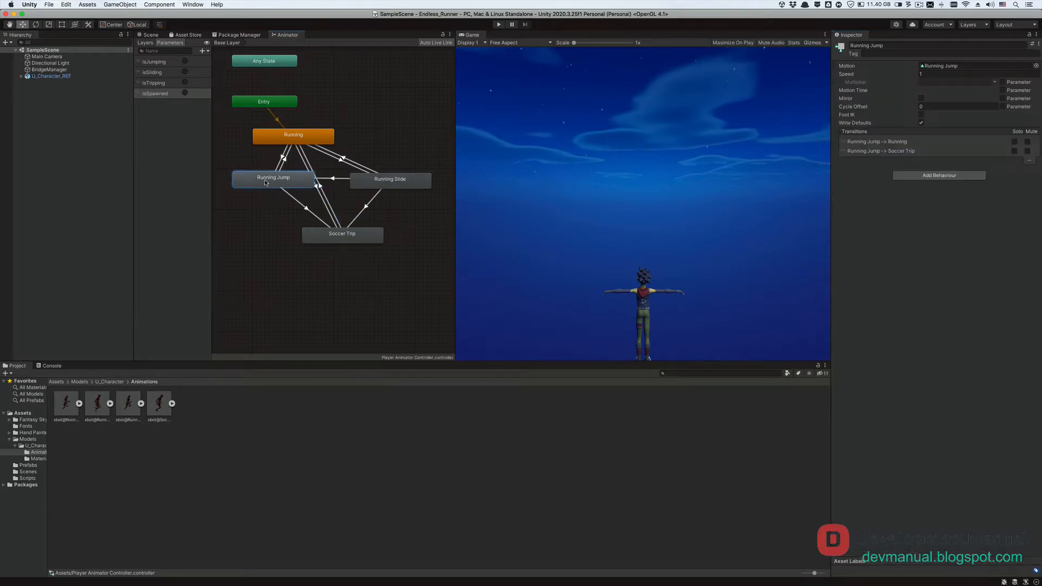
click(942, 72)
click(414, 182)
click(943, 74)
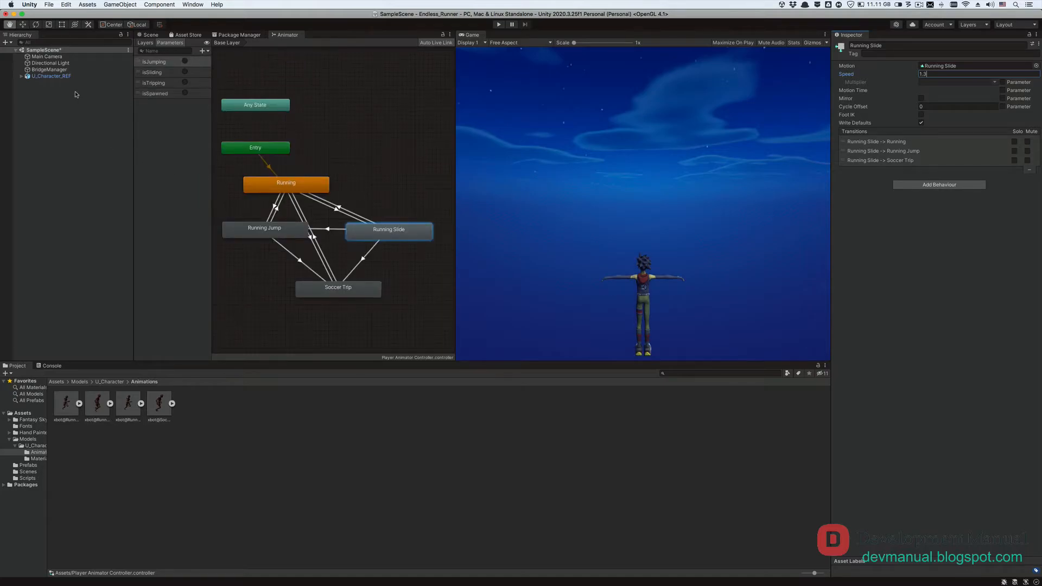
Select the U_Character_REF object in the scene to show its components
click(71, 78)
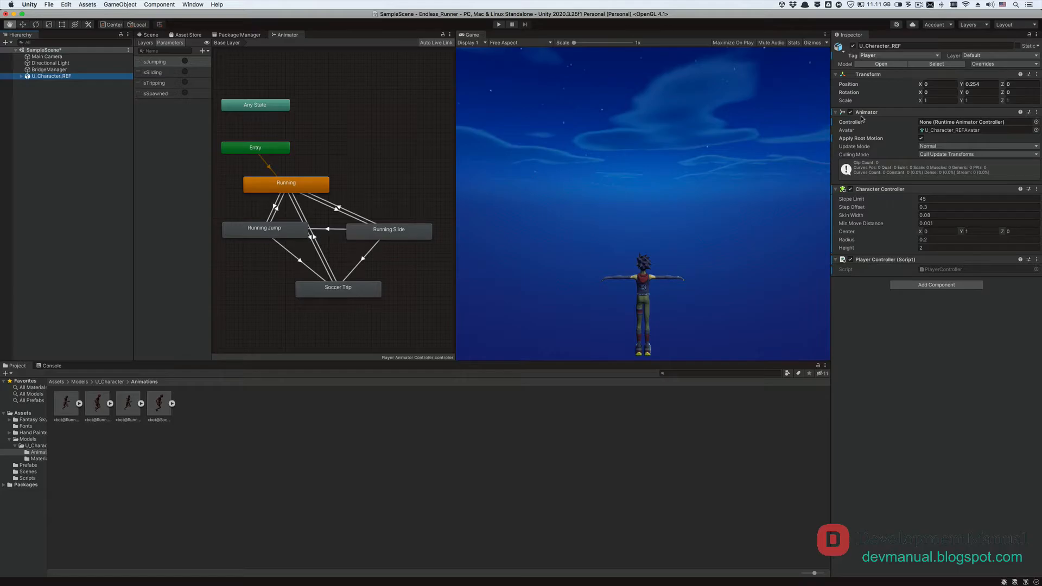
click(936, 284)
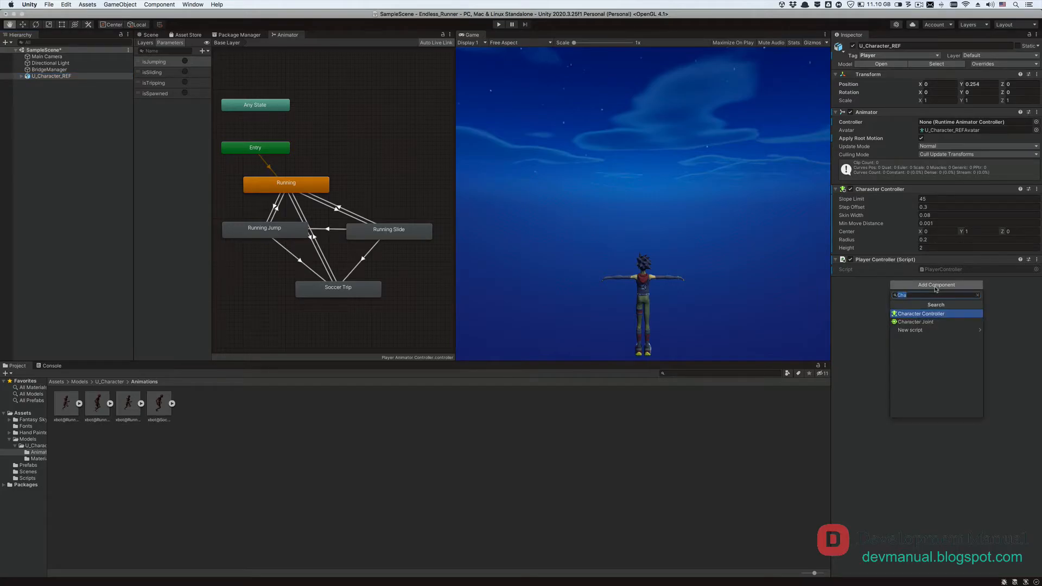
key(BackSpace)
click(1014, 304)
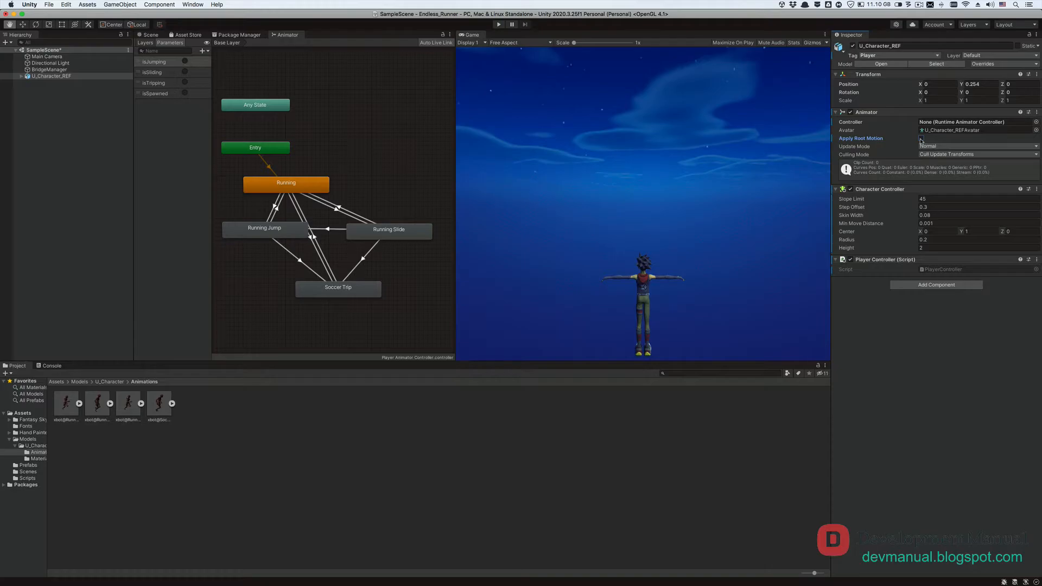
Disable Apply Root Motion on the character's Animator component and assign the Player Animator Controller asset as its controller
click(56, 381)
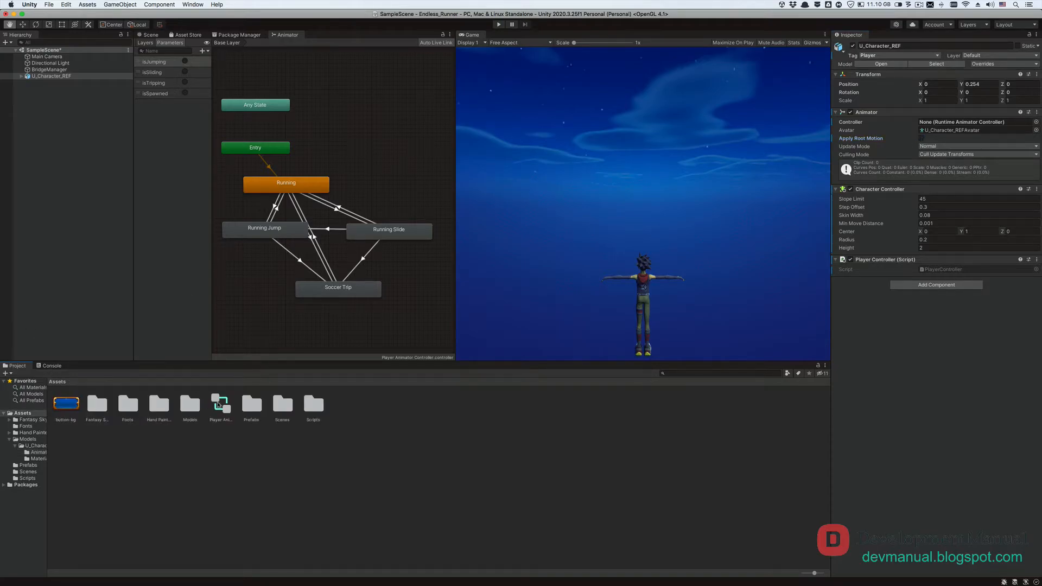
drag(219, 404, 929, 122)
Open the PlayerController script in Visual Studio and declare the field "Animator anim;" below playerNextDirection
double_click(313, 404)
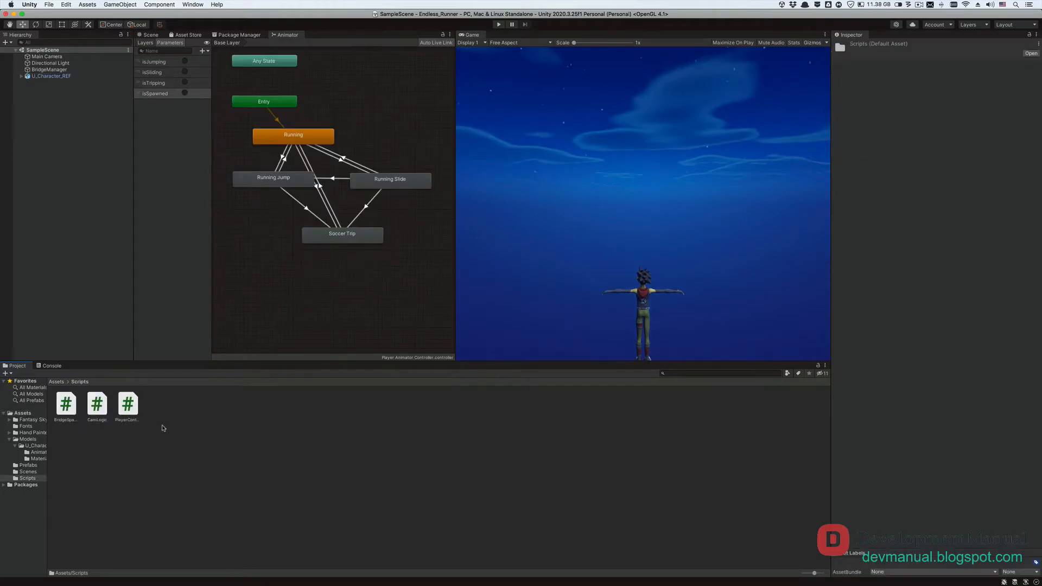
double_click(129, 405)
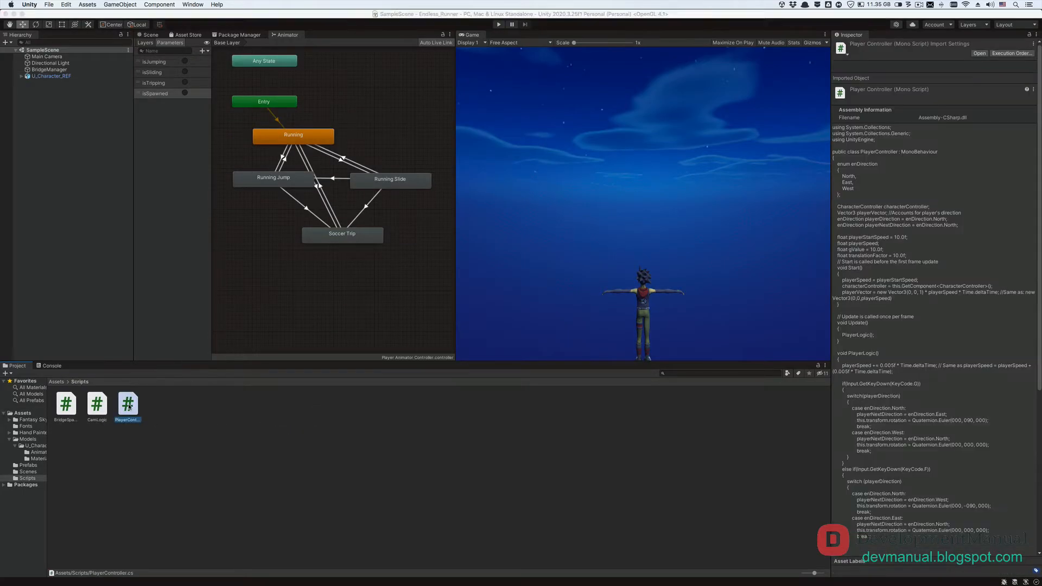
click(370, 208)
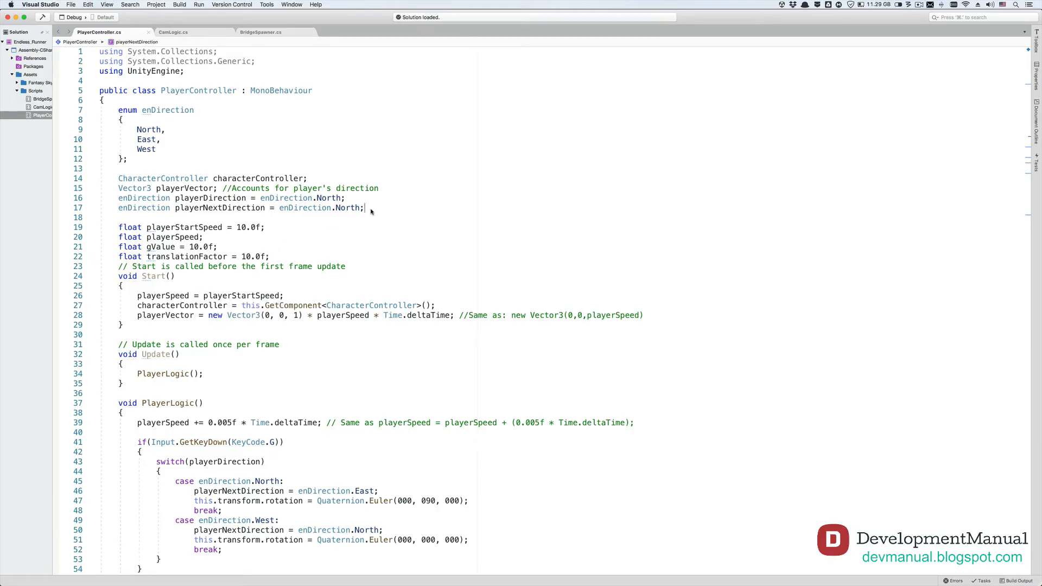
key(Return)
text(Anima)
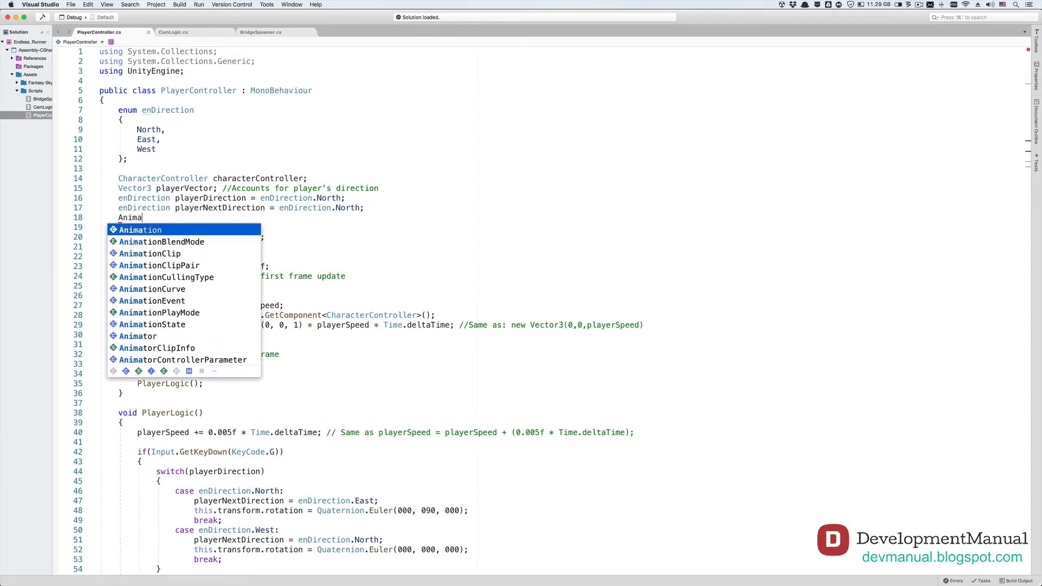
text(tor anim;)
In Start(), initialise the animator reference with "anim = this.GetComponent<Animator>();" below the characterController assignment
click(465, 318)
key(Return)
text(anim = this.Get)
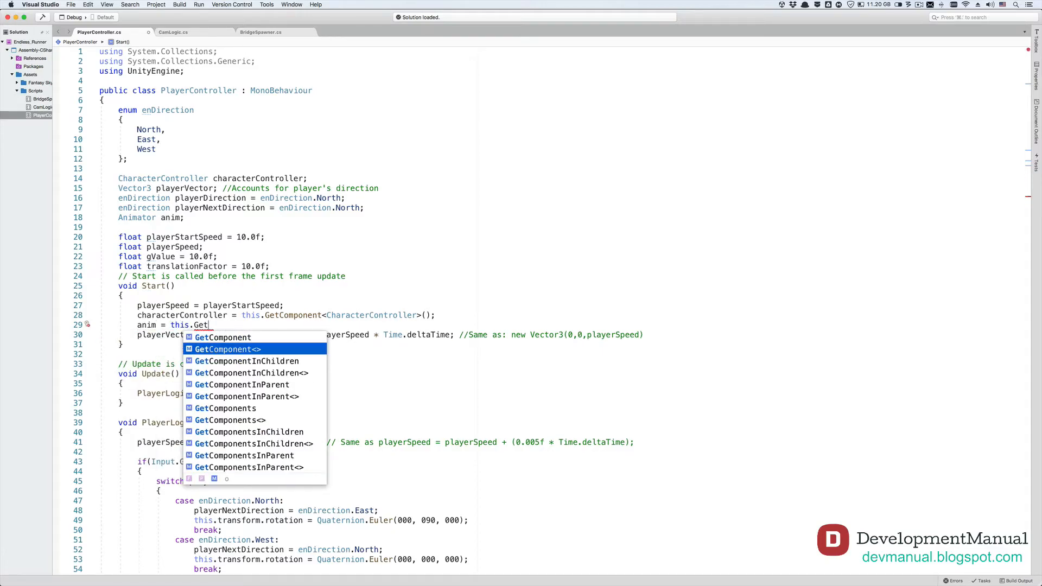
key(Return)
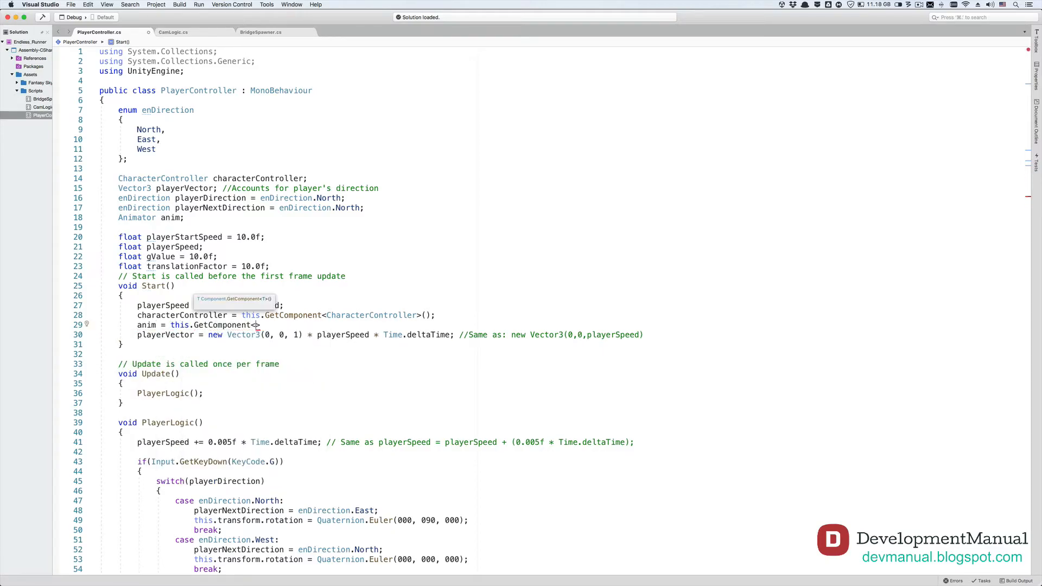
text(Anima)
key(Return)
text(();)
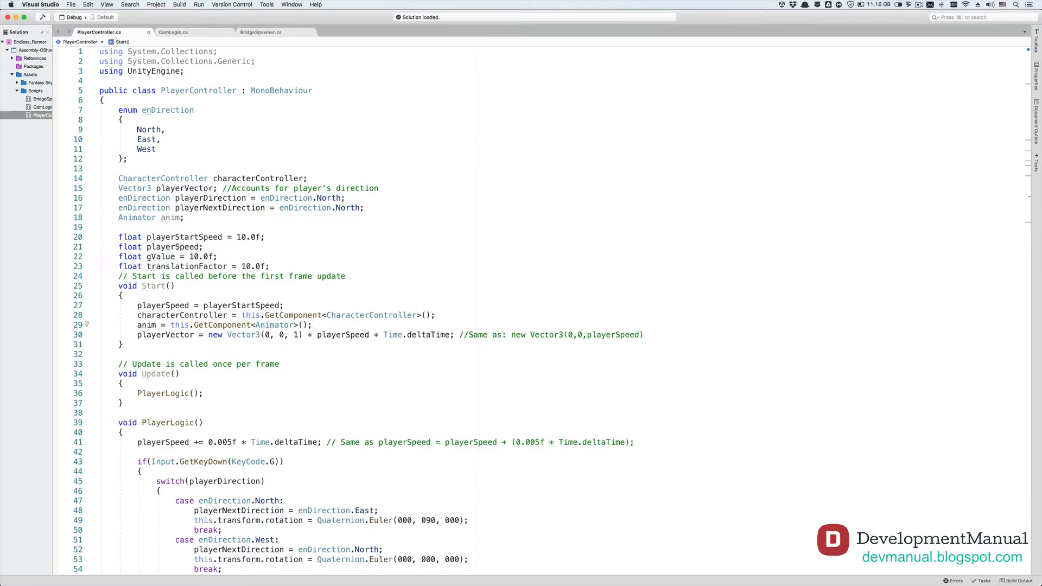
Declare the field "float jumpForce = 1.5f;" below translationFactor
click(312, 265)
key(Return)
text(float )
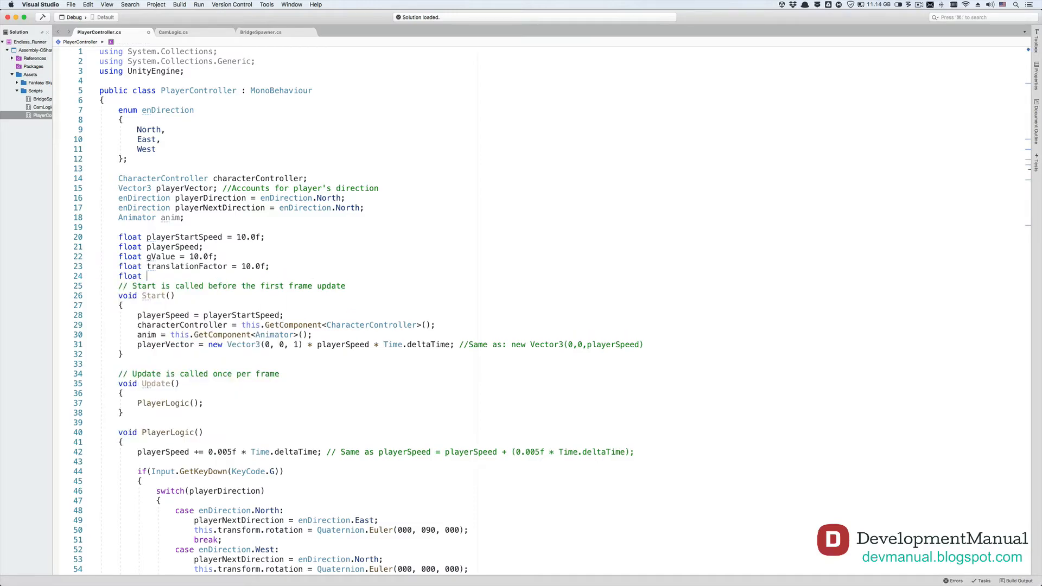
text(jumpForce )
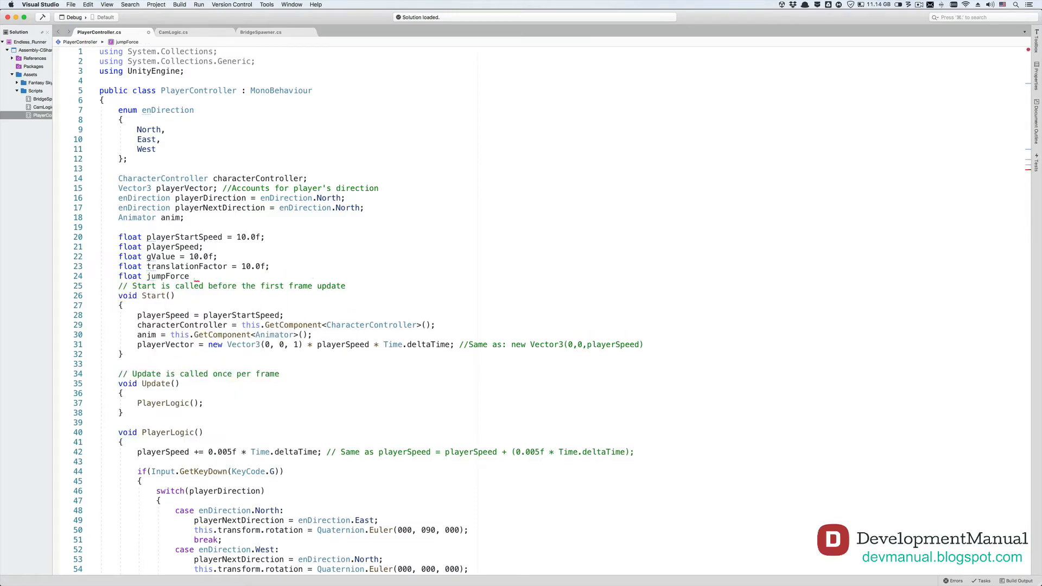
text(= 1.5f;)
Below the gravity else line in PlayerLogic(), add the condition "if(Input.GetKeyDown(KeyCode.Space) && characterController.isGrounded)"
scroll(284, 402, down, 1)
scroll(284, 402, down, 15)
click(382, 440)
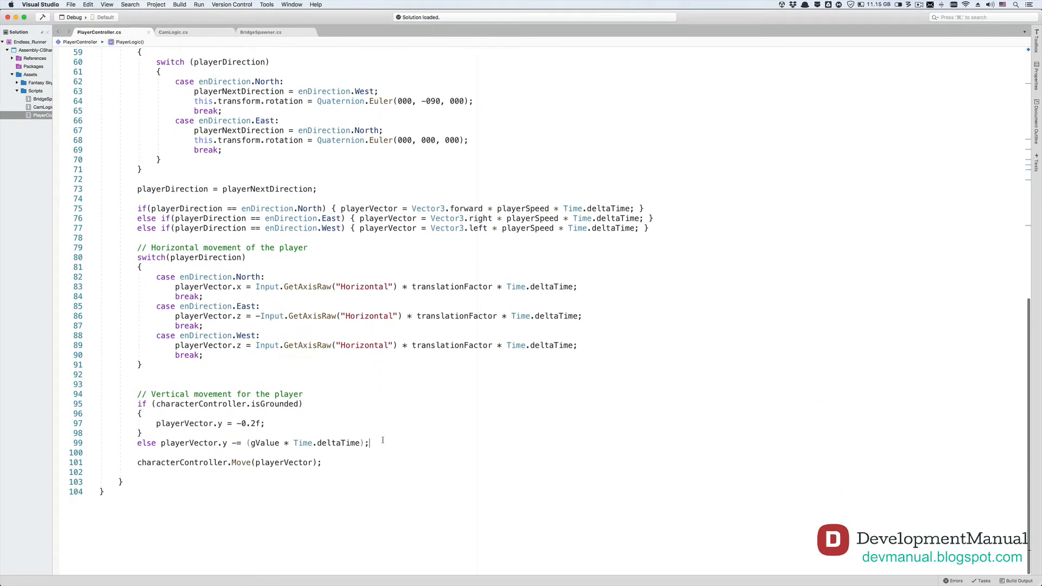
key(Return)
key(Return)
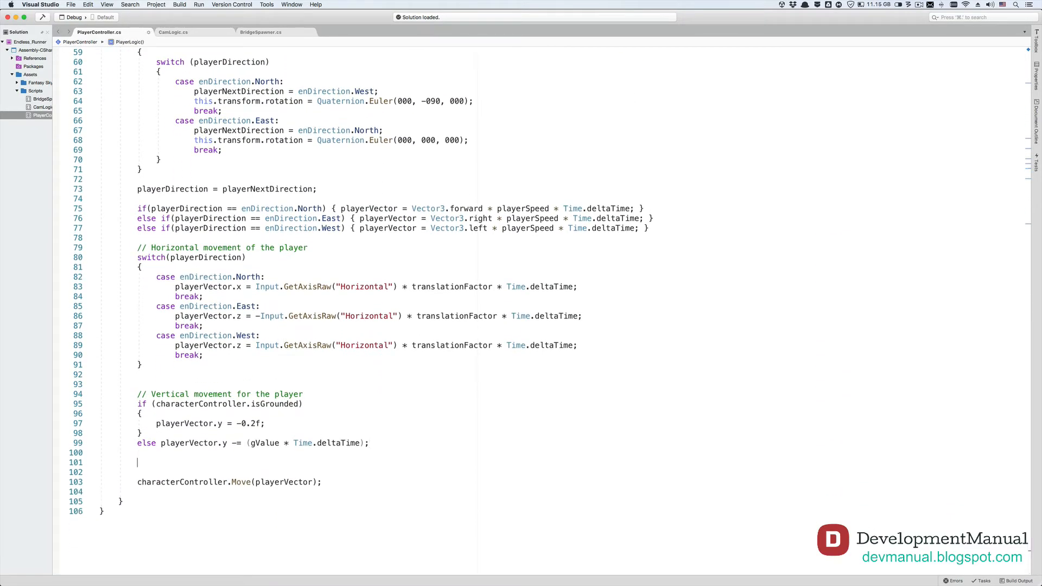
text(if()
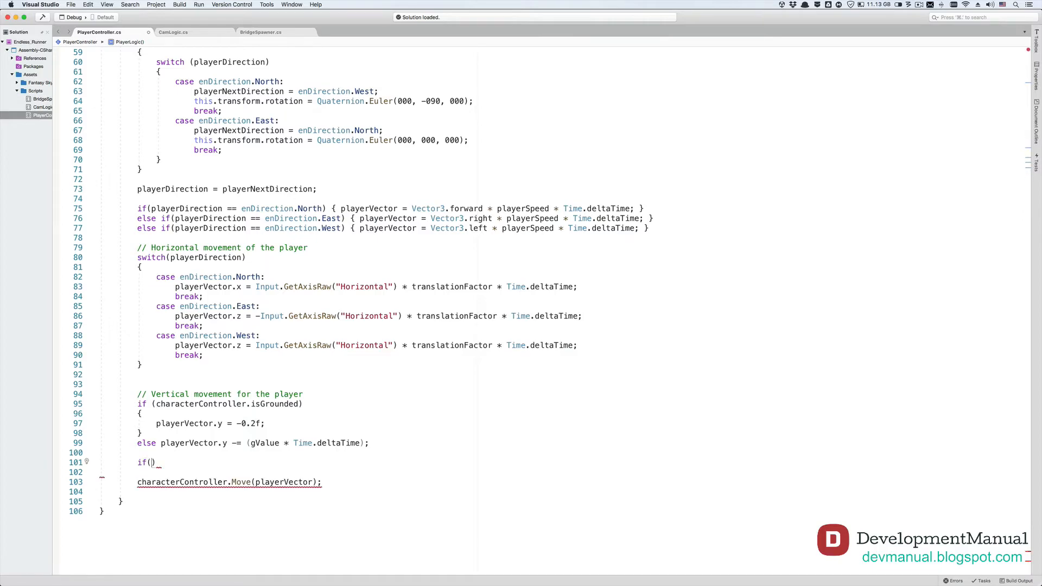
text(Input.GetKeyDown(KeyCode.Space) && )
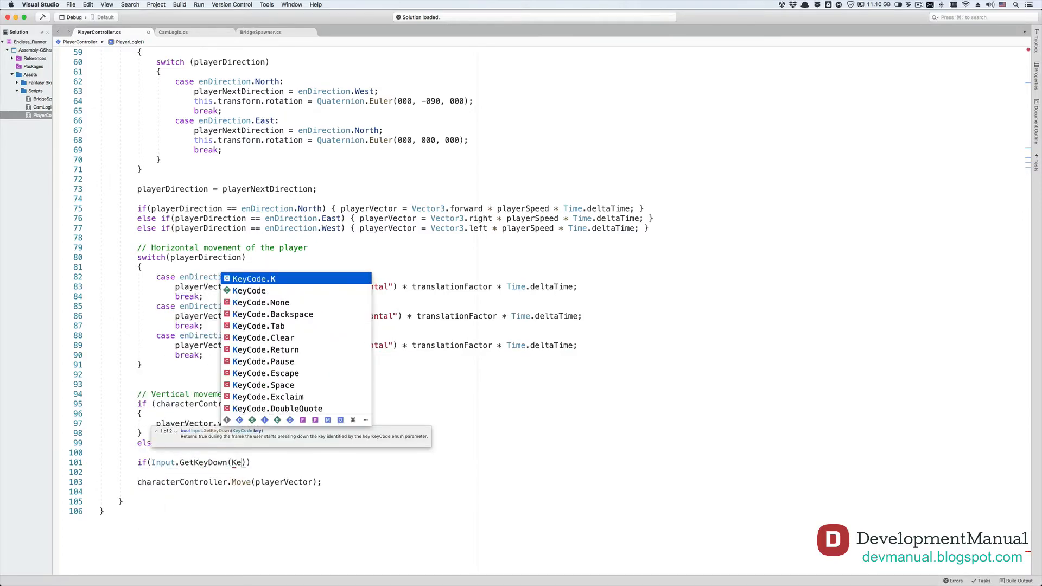
text(characterController.isGrounded)
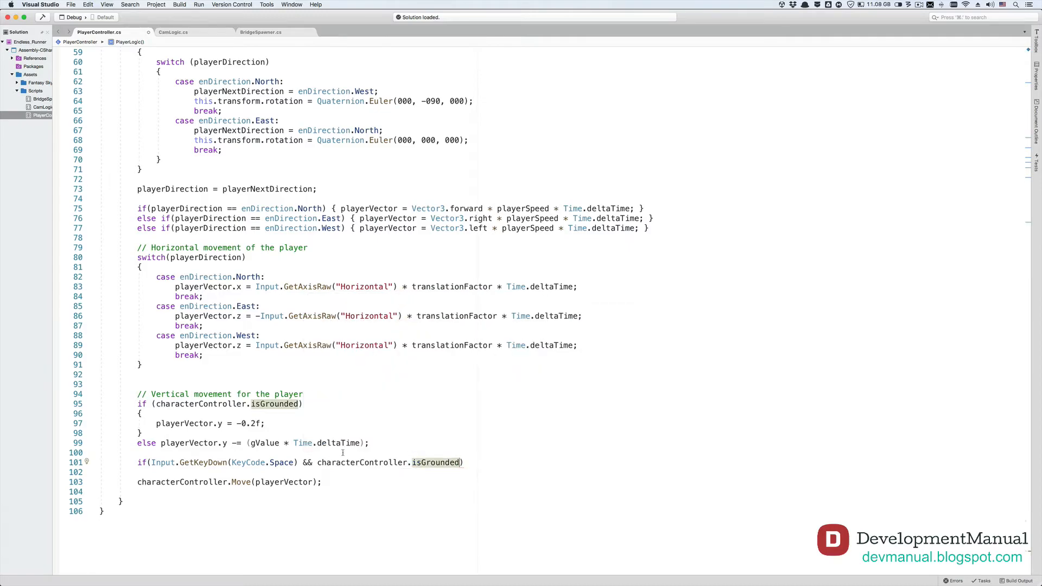
double_click(308, 463)
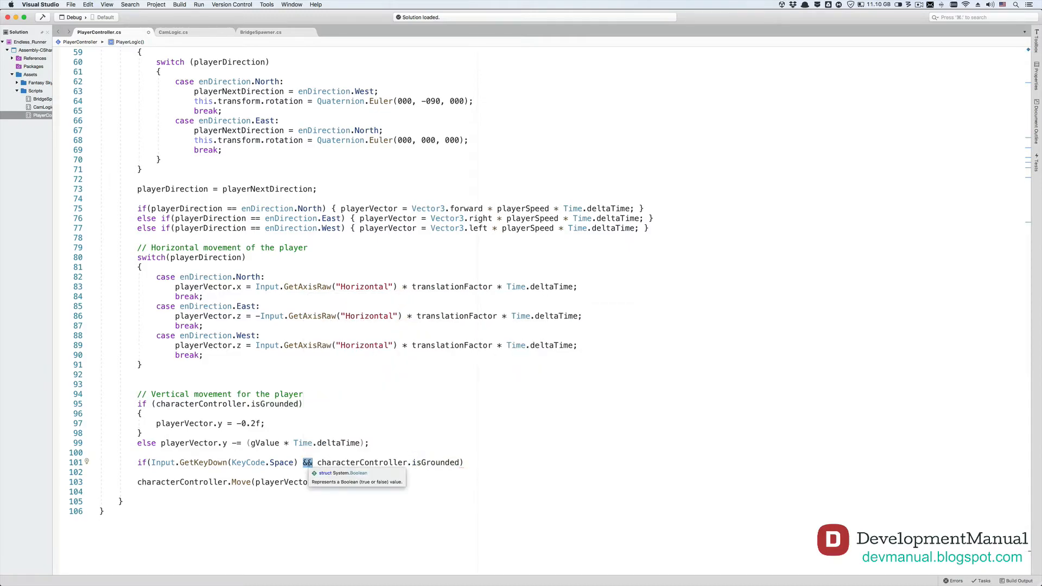
drag(298, 462, 152, 462)
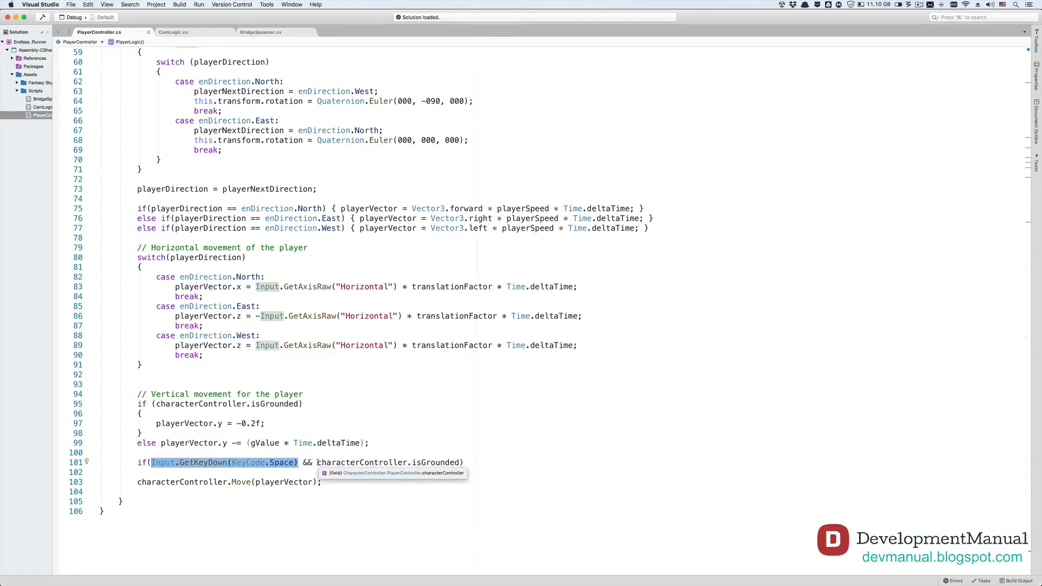
drag(317, 463, 465, 462)
Give the Space key condition a braced body containing "anim.SetTrigger("isJumping");"
click(467, 463)
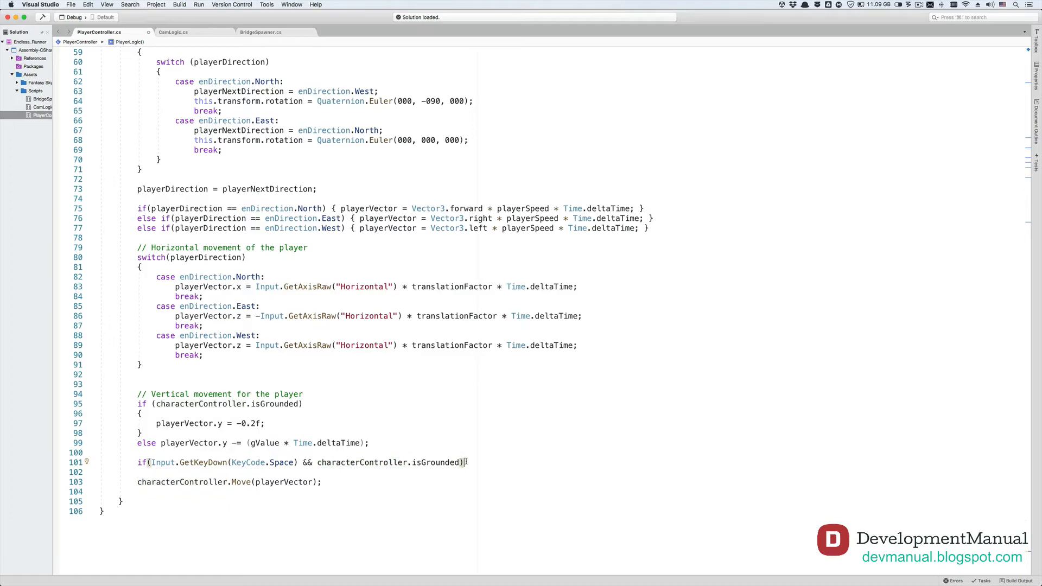
key(Return)
text({)
key(Return)
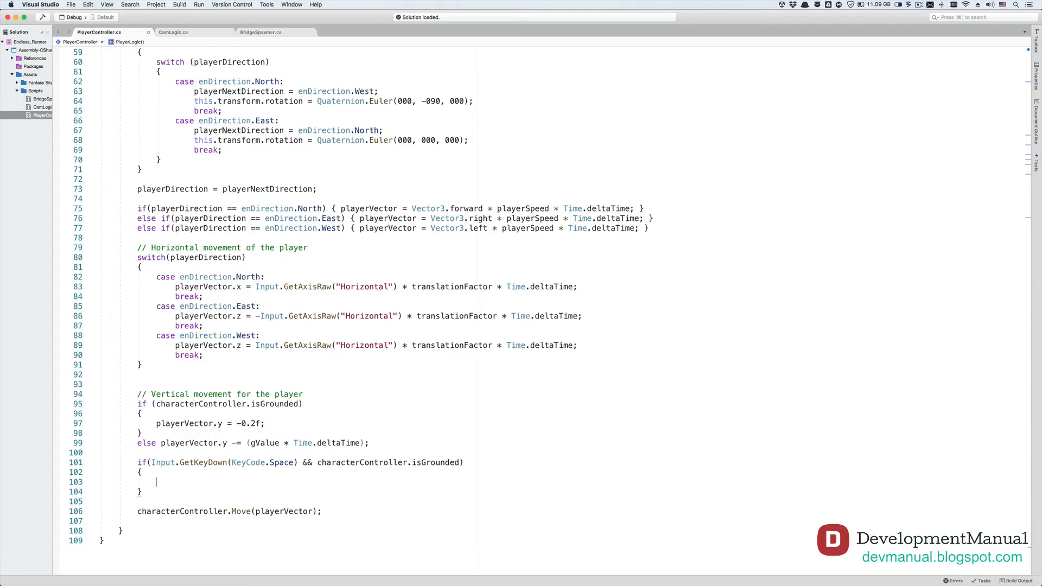
text(anim.SetT)
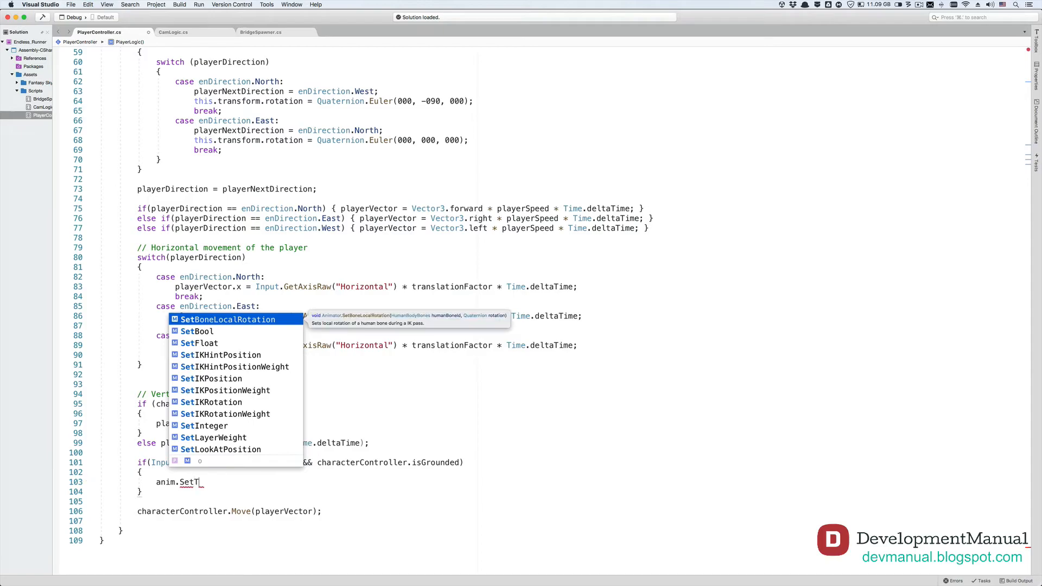
text(rigger()
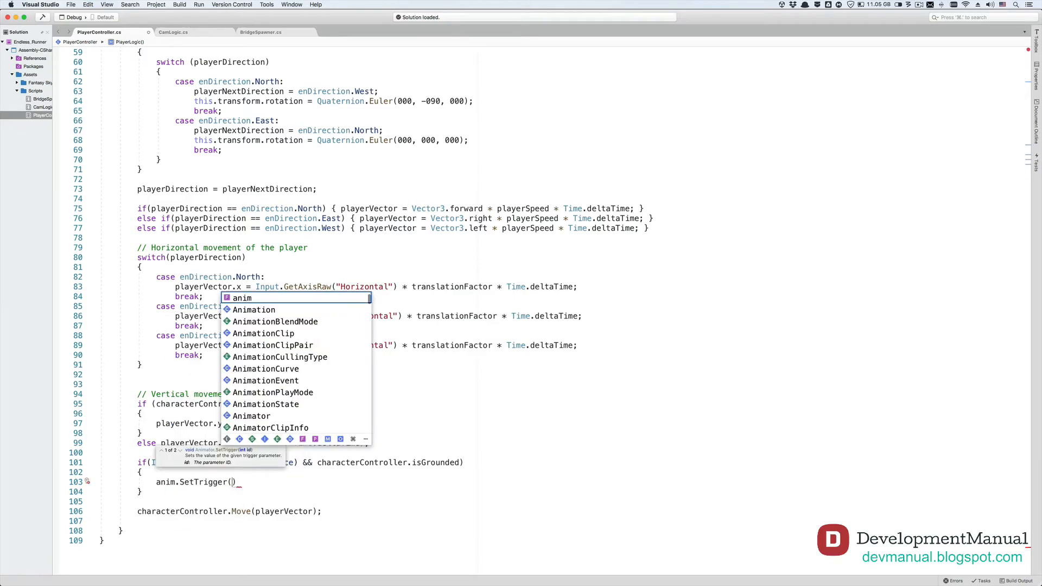
key(Escape)
text("isJumping");)
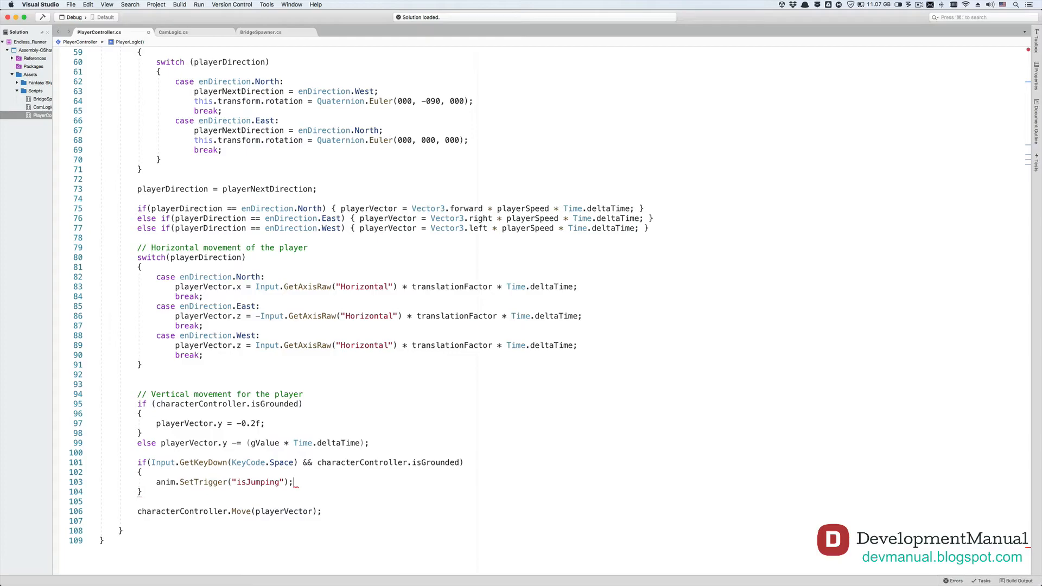
Below the isJumping trigger, add "playerVector.y = Mathf.Sqrt(jumpForce * gValue);"
key(Return)
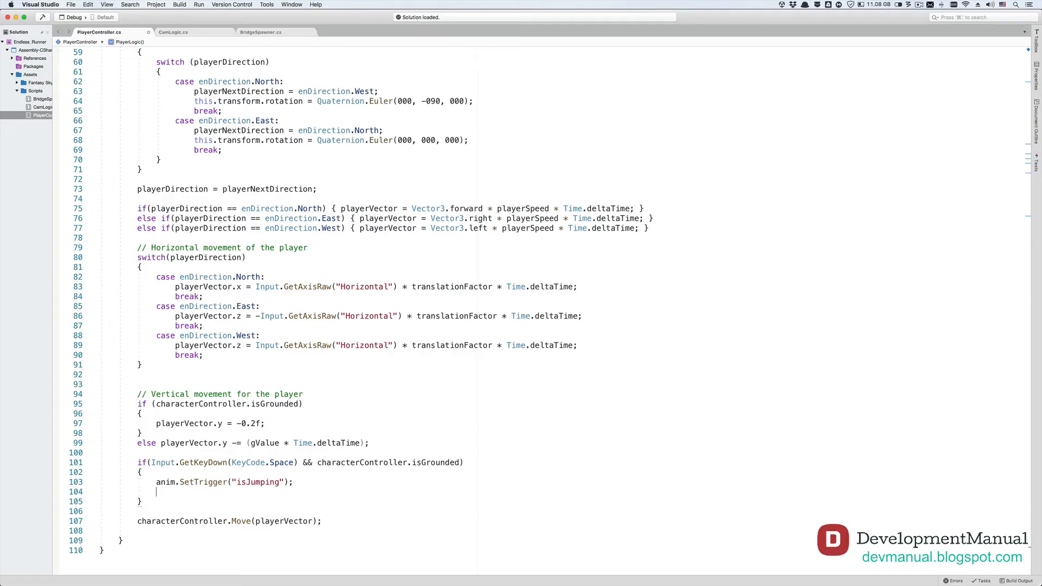
text(playerVector.y =)
text(Ma)
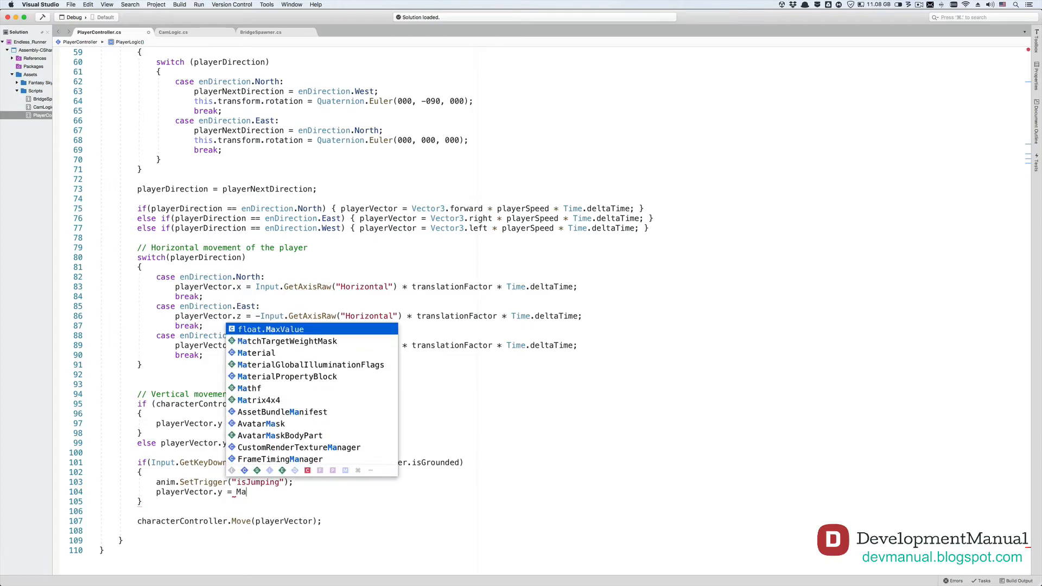
text(thf.Sqrt()
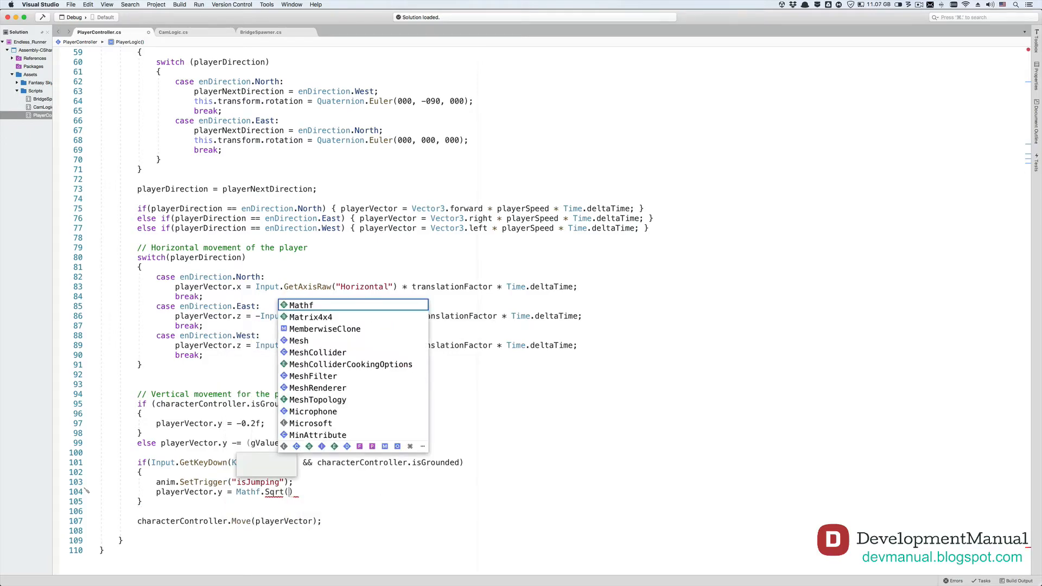
text(jumpForce )
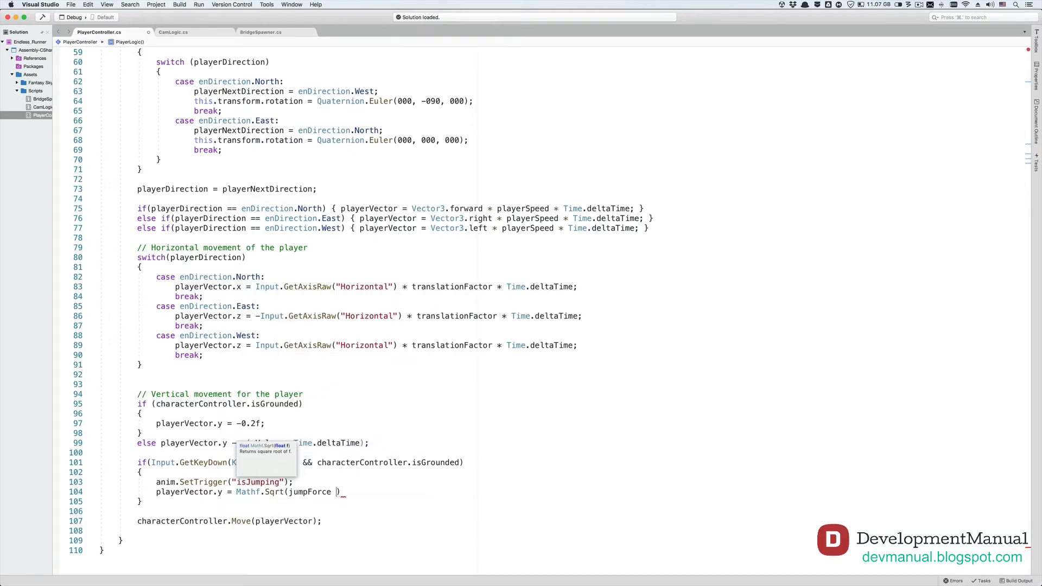
text(* gValue);)
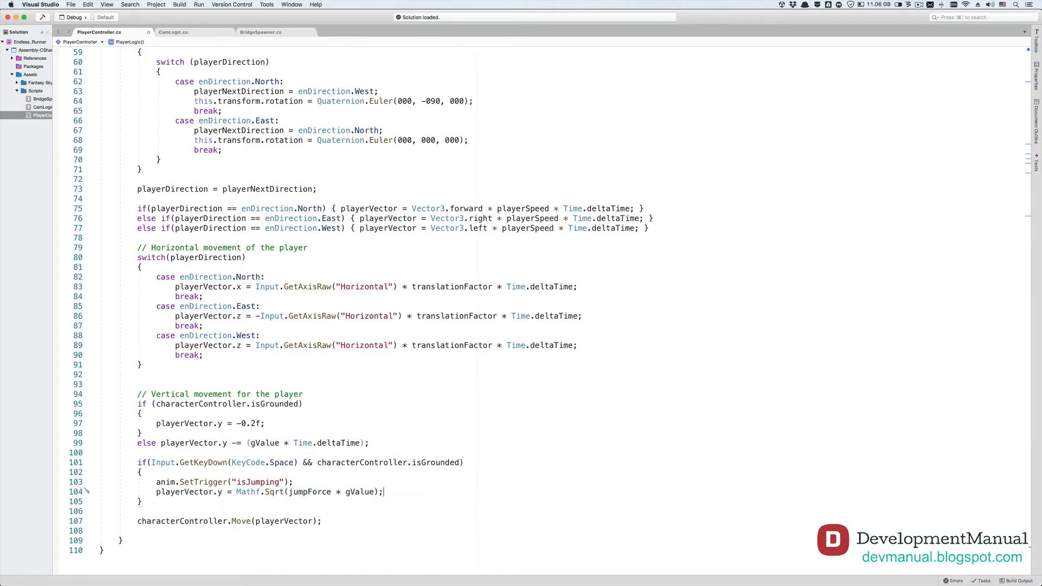
Above the vertical movement comment, add "if(Input.GetKeyDown(KeyCode.DownArrow) && characterController.isGrounded)" with the body "anim.SetTrigger("isSliding");"
click(198, 378)
key(Return)
text(if(Input.GetKeyDown()
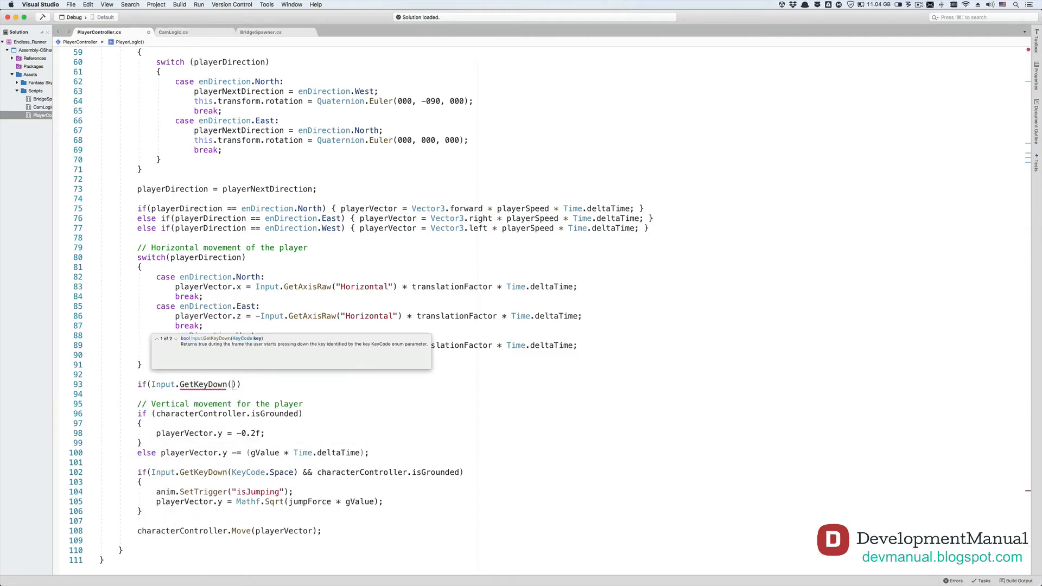
text(KeyCode.DownArrow)
key(Return)
text({)
key(Return)
text(anim.SetTrigger("isSliding");)
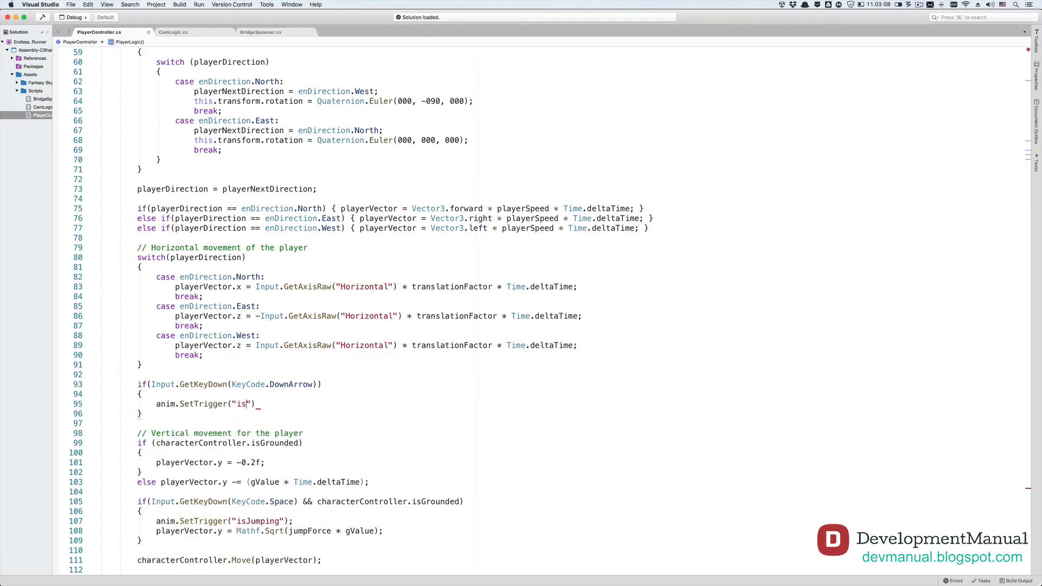
click(319, 386)
text(&& characterController.isGrounded)
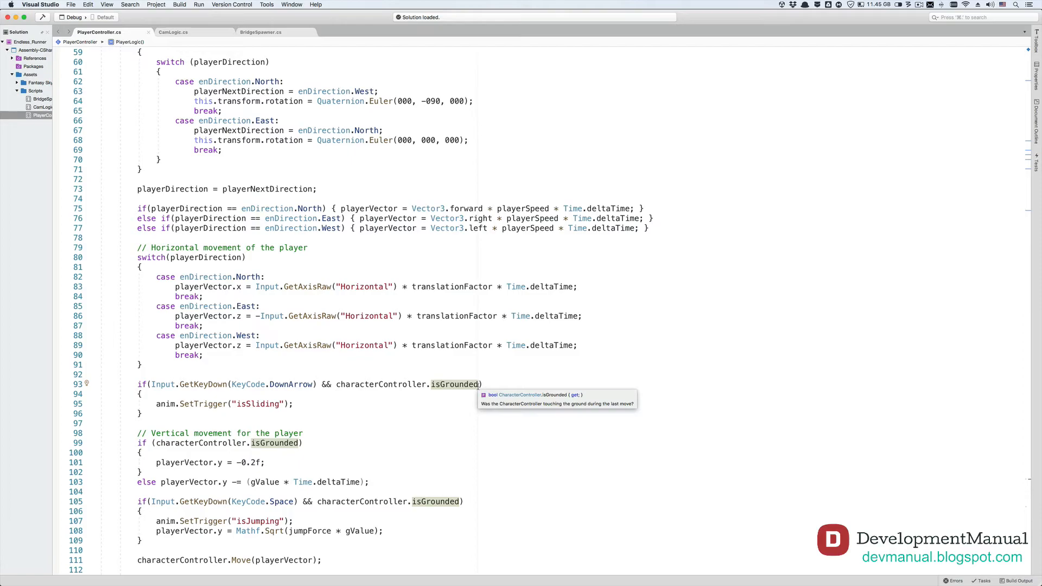
Switch to Unity, show the Animator state graph and play-test the character's running, sideways movement and turning
key(super+Tab)
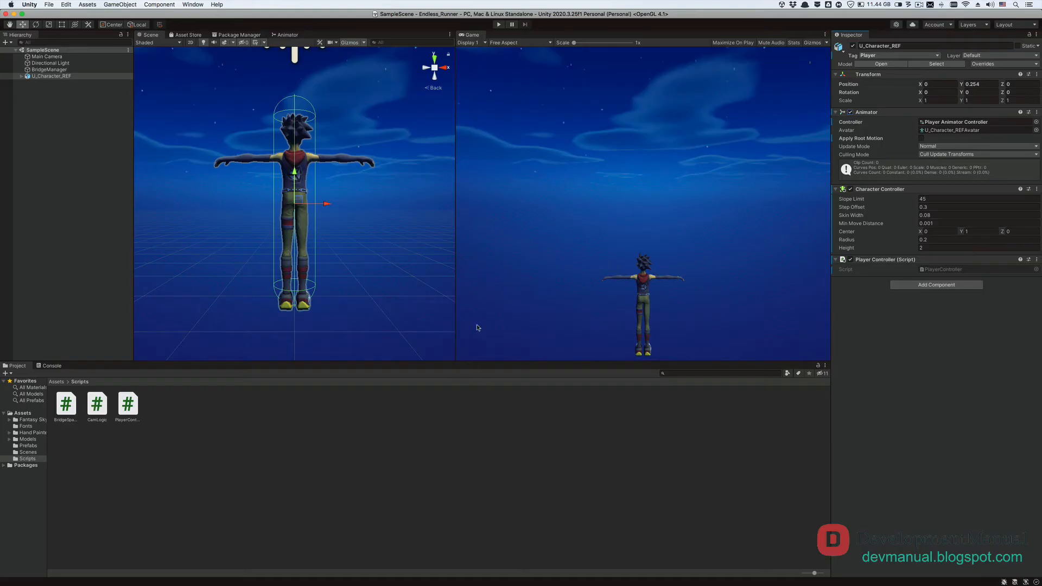
click(288, 35)
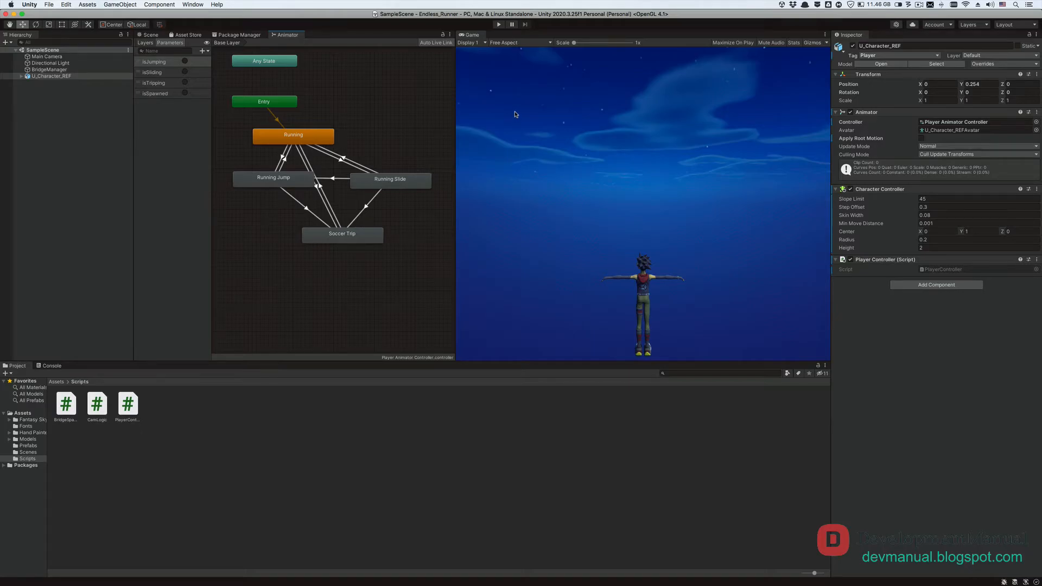
click(498, 24)
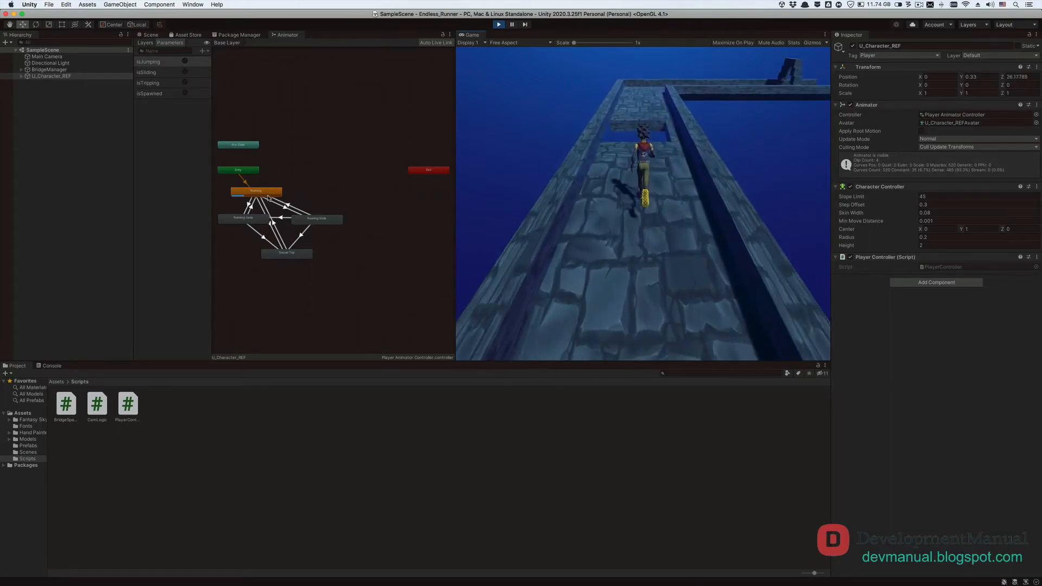
key(d)
key(a)
key(e)
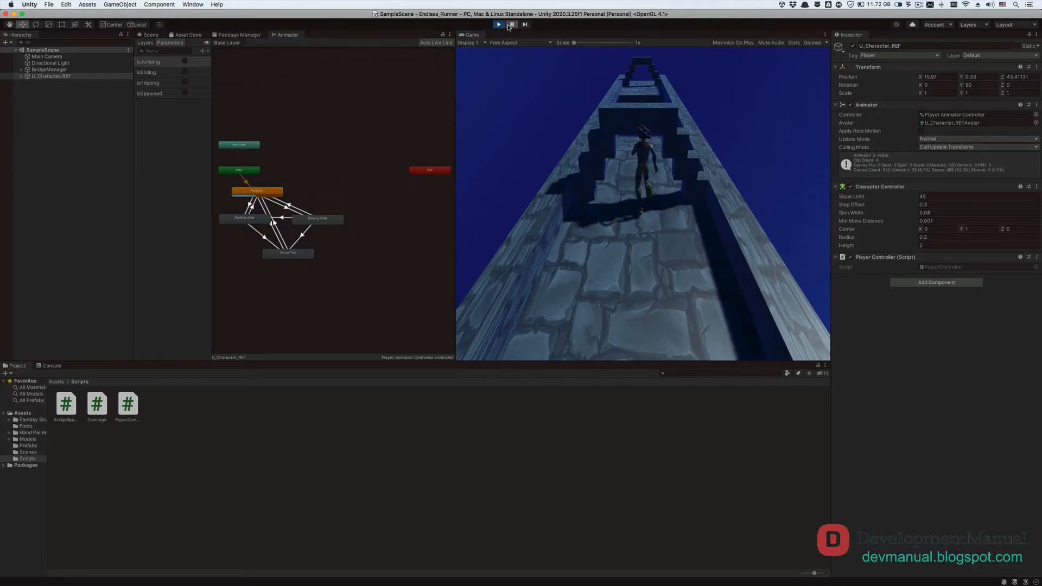
Frame U_Character_REF in the Scene view and pause the game to examine its collider during the running animation
click(151, 34)
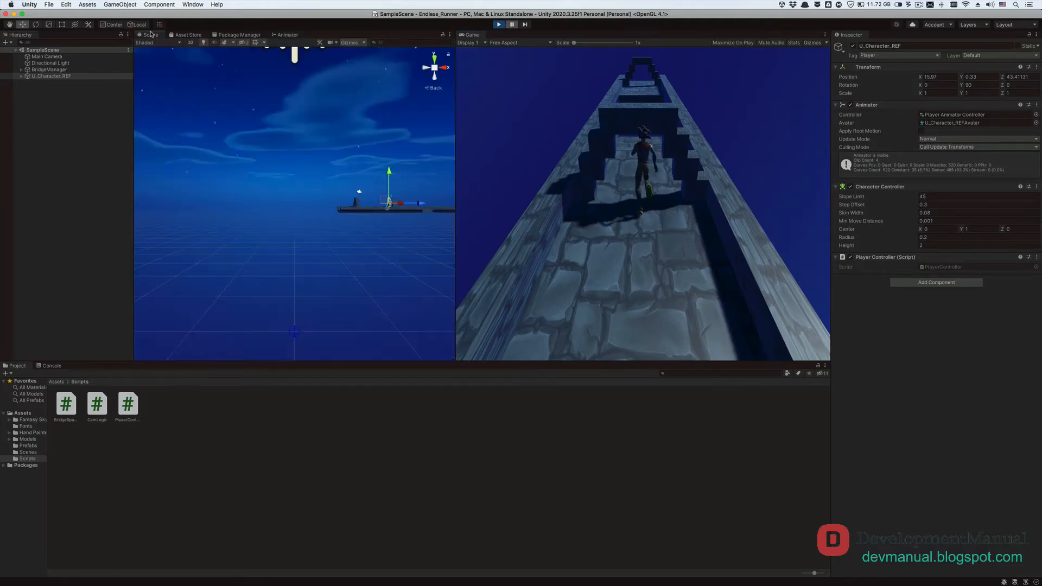
double_click(63, 77)
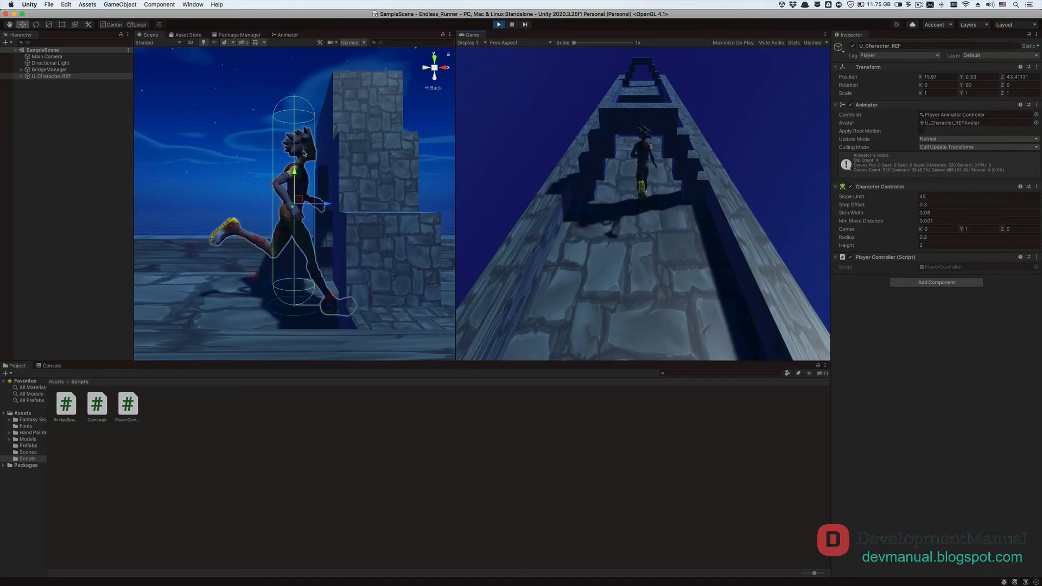
click(512, 24)
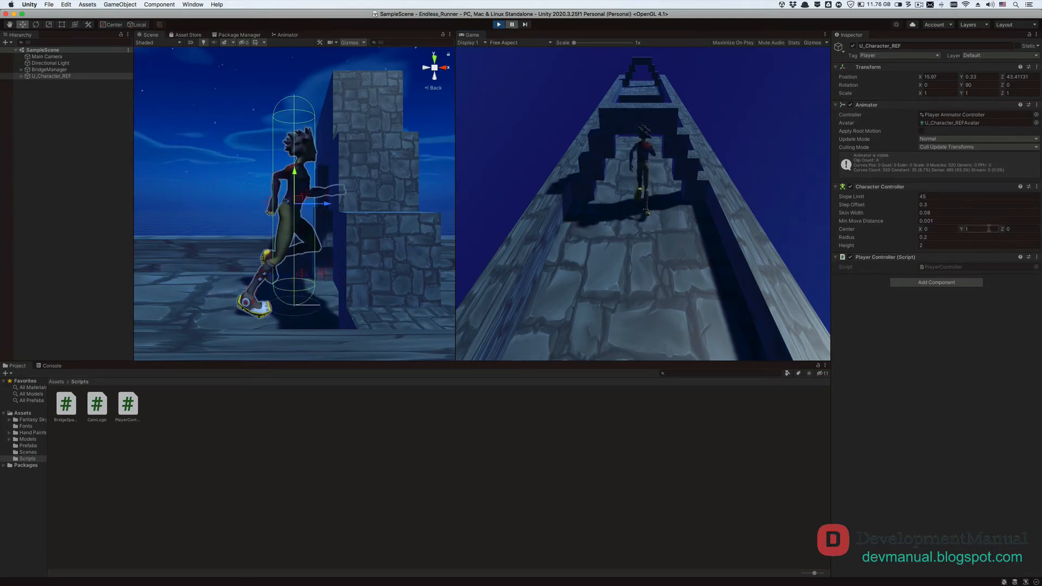
Try a smaller Character Controller collider with height 0.5, center Y 0.5 and radius 0, and stop play mode
text(0.5)
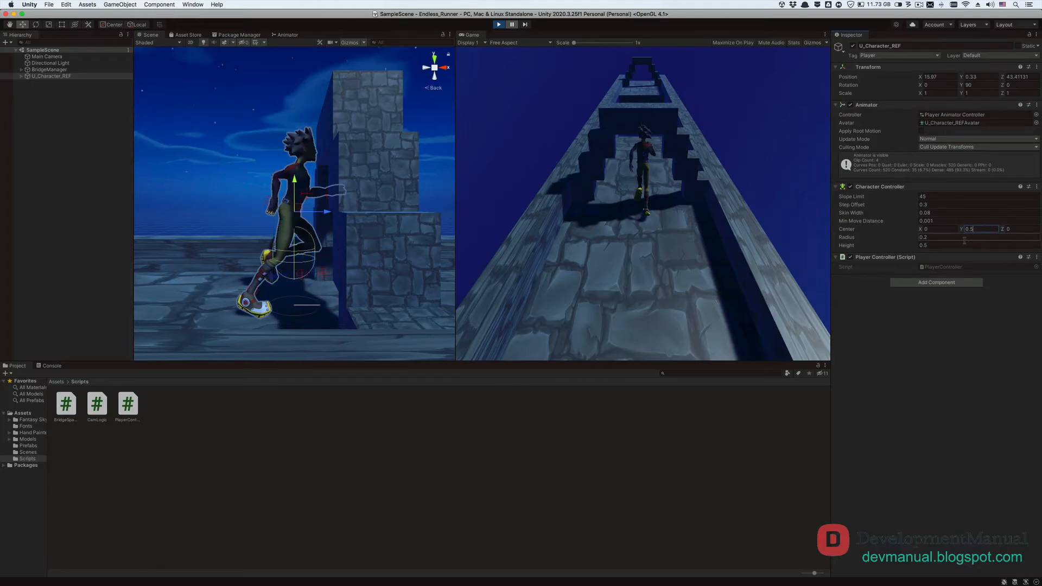
click(960, 238)
text(0)
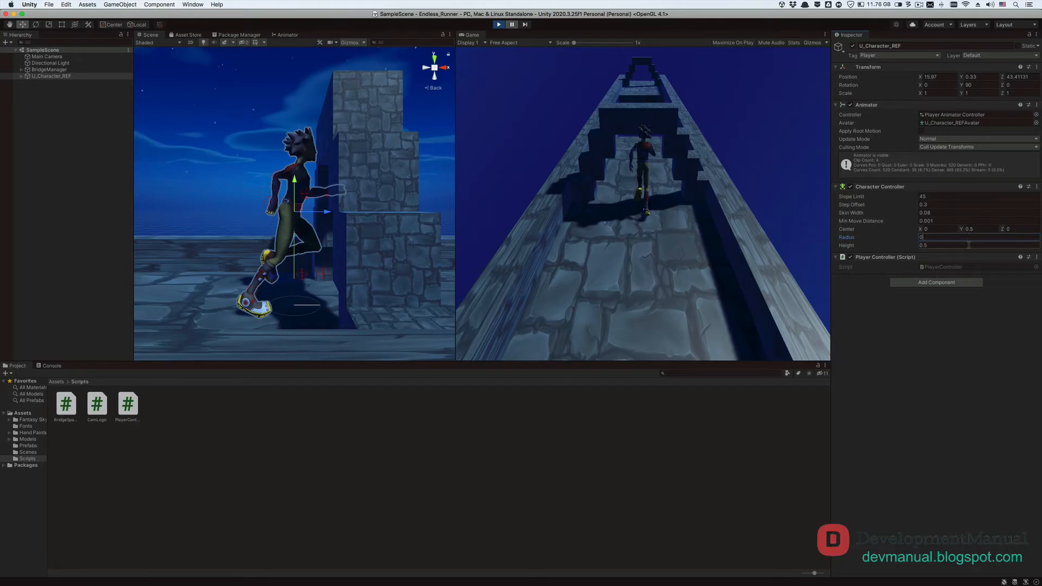
click(499, 24)
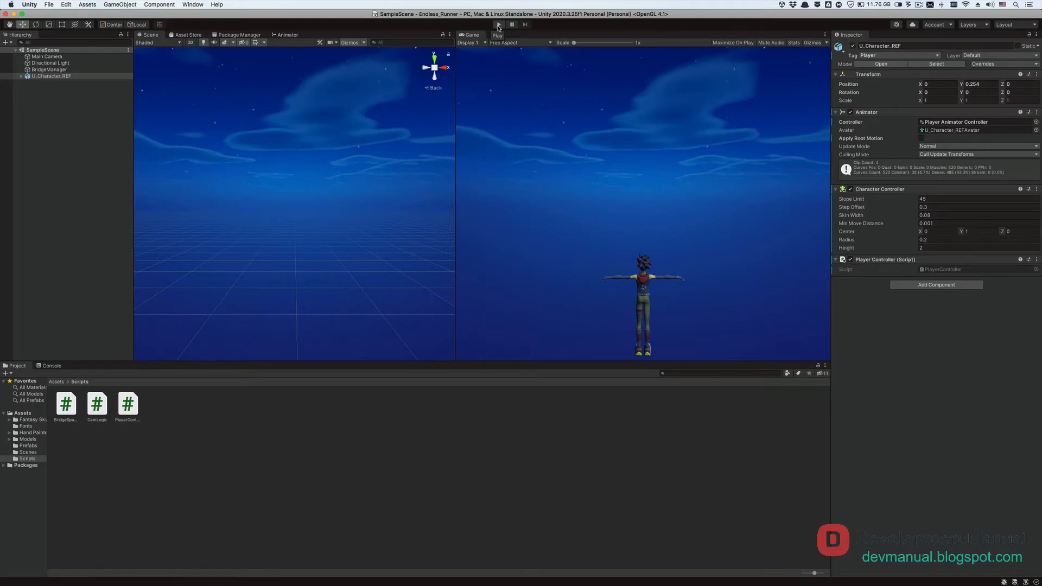
click(498, 25)
Switch to Visual Studio and replace the isSliding trigger line in the DownArrow condition with "DoSliding();"
key(super+Tab)
key(super+Tab)
key(super+Tab)
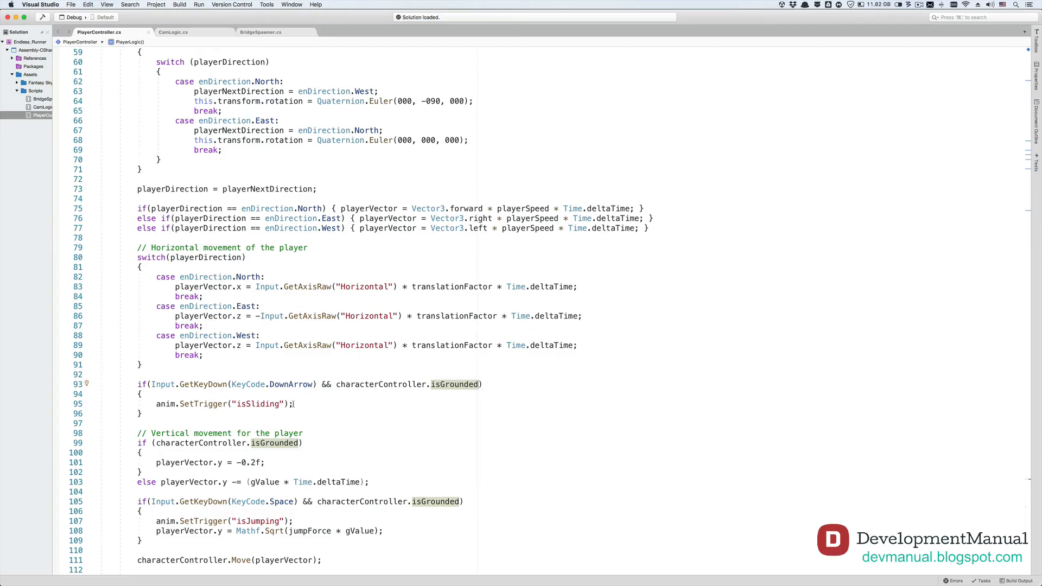
drag(294, 404, 156, 404)
key(BackSpace)
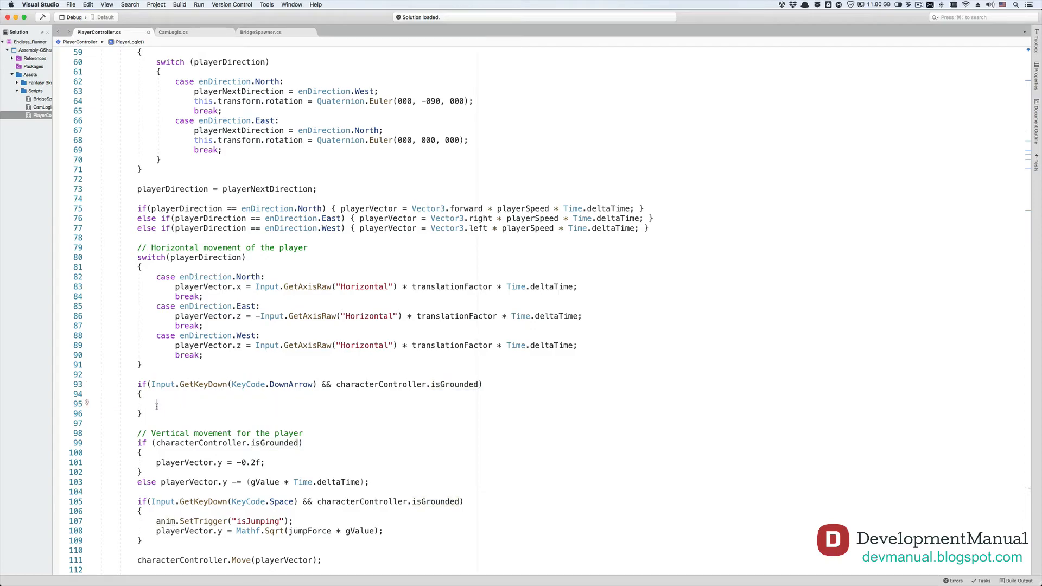
text(Do)
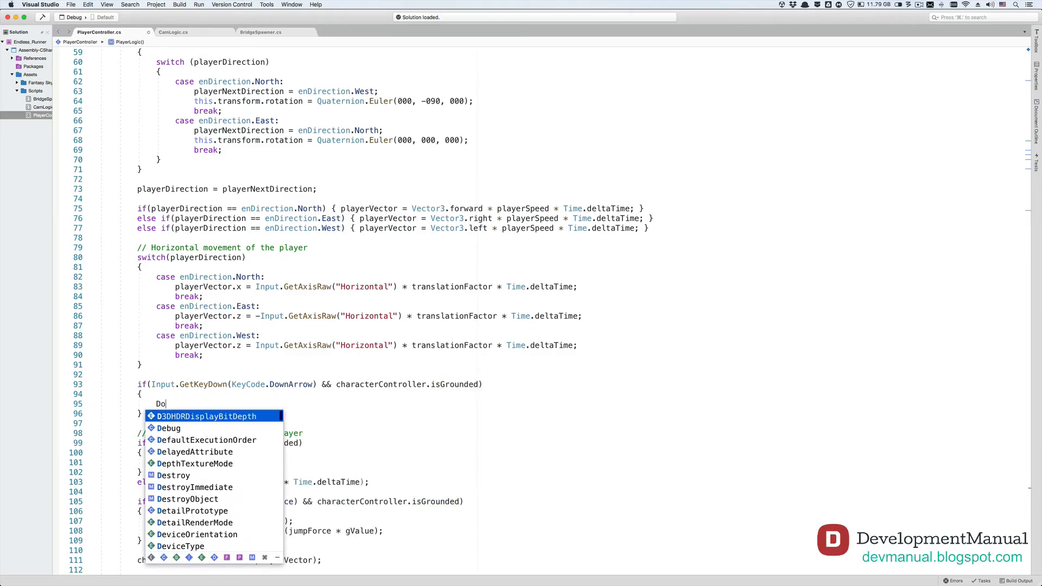
text(Sliding();)
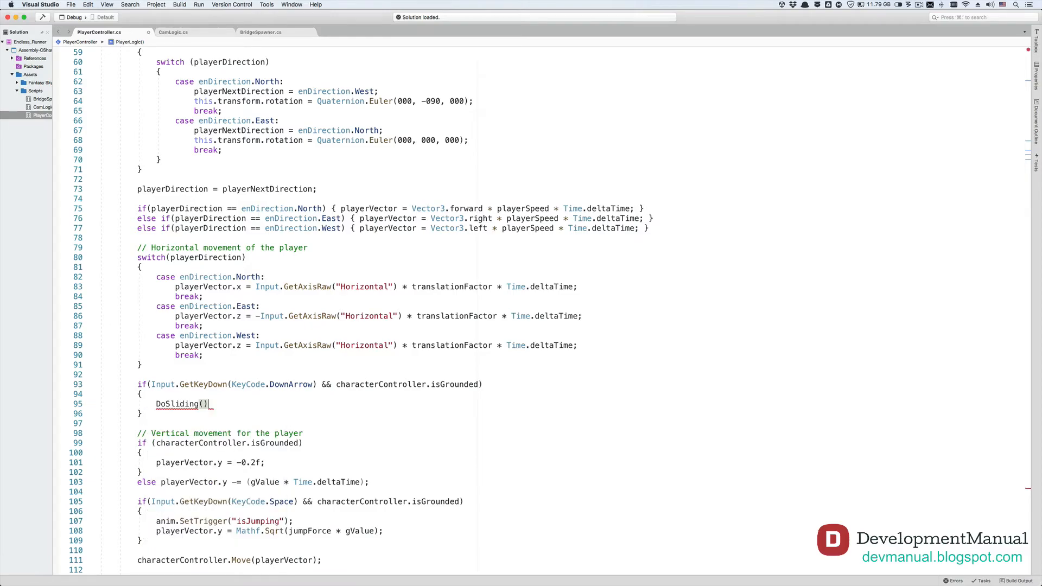
Below the PlayerLogic() method, add a new method "void DoSliding()" with an empty braced body
scroll(156, 452, down, 6)
click(163, 392)
key(Return)
key(Return)
text(void DoSliding())
key(Return)
text({)
key(Return)
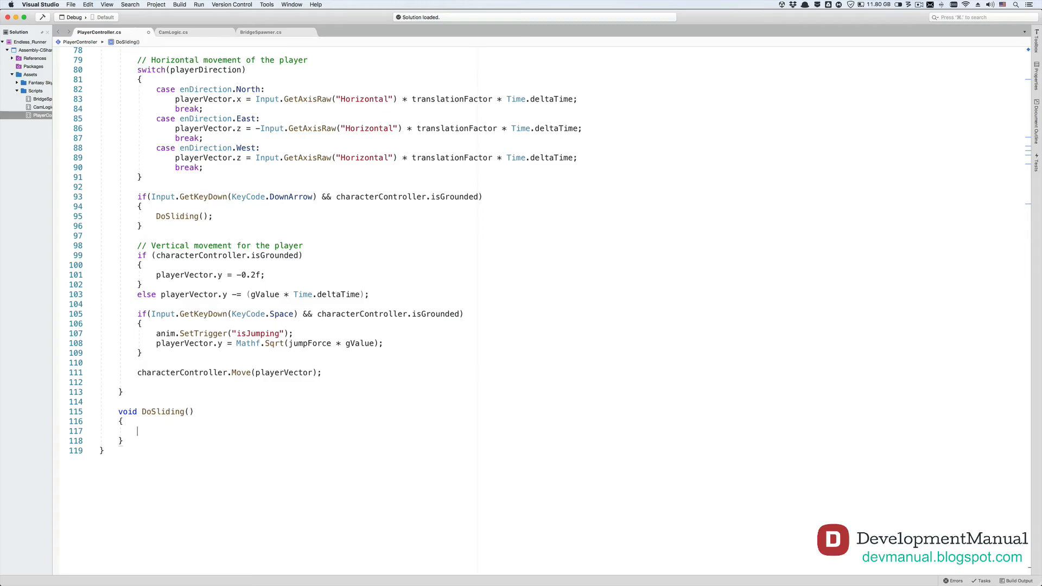
In DoSliding(), set characterController height to 0.5f, center to new Vector3(0, 0.5f, 0) and radius to 0, and fire the "isSliding" trigger
text(cha)
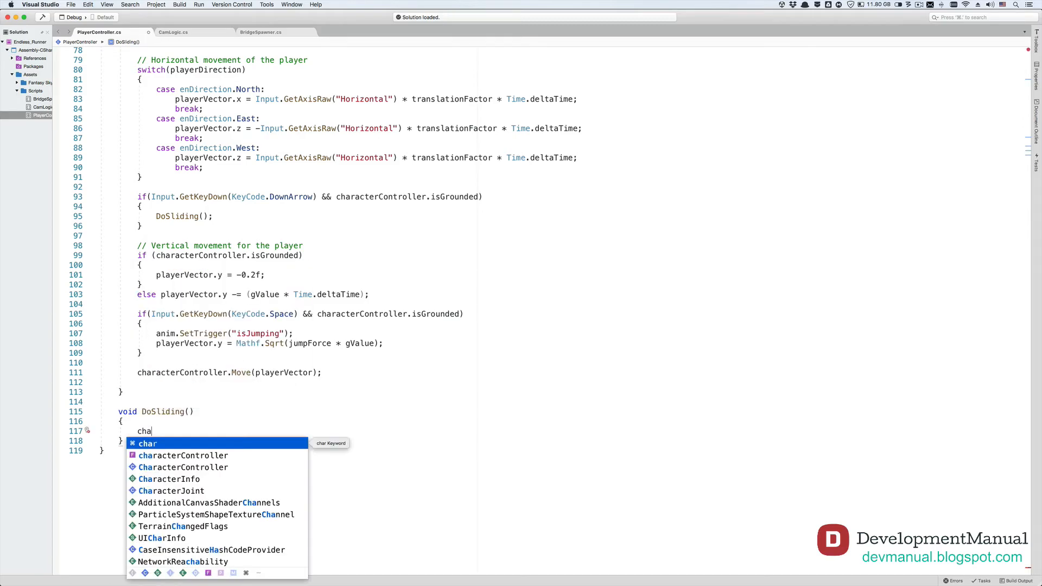
text(racterController.height = 0.5f;)
key(Return)
text(characterController.center = new Vector3(0, 0.5f, 0);)
key(Return)
text(characterController.radius = 0;)
key(Return)
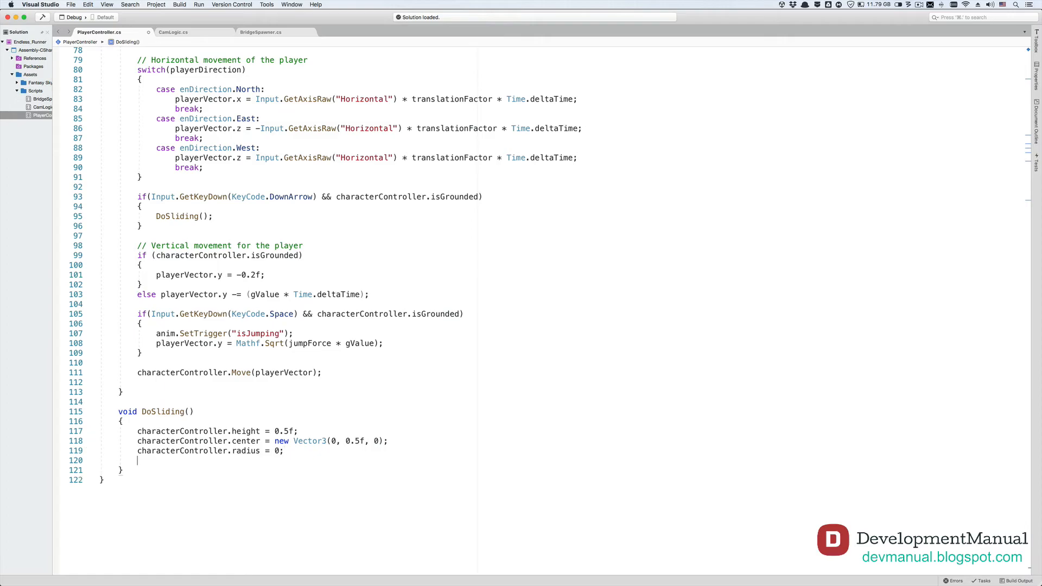
text(anim.SetTrigger("isSliding");)
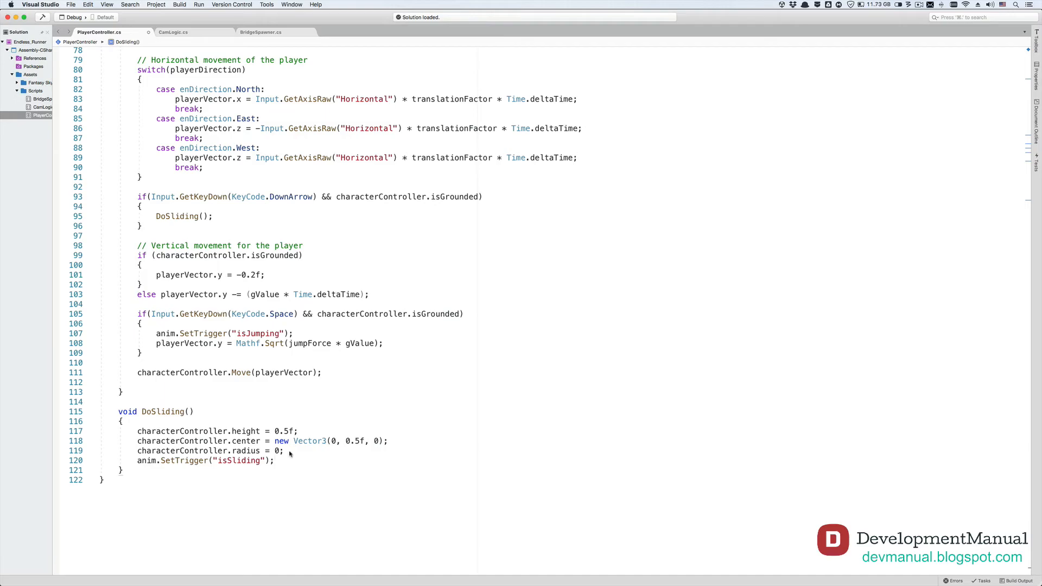
Copy the three characterController lines and add an "IEnumerator ReEnableCC()" method with an empty braced body below DoSliding()
drag(283, 452, 94, 430)
key(super+c)
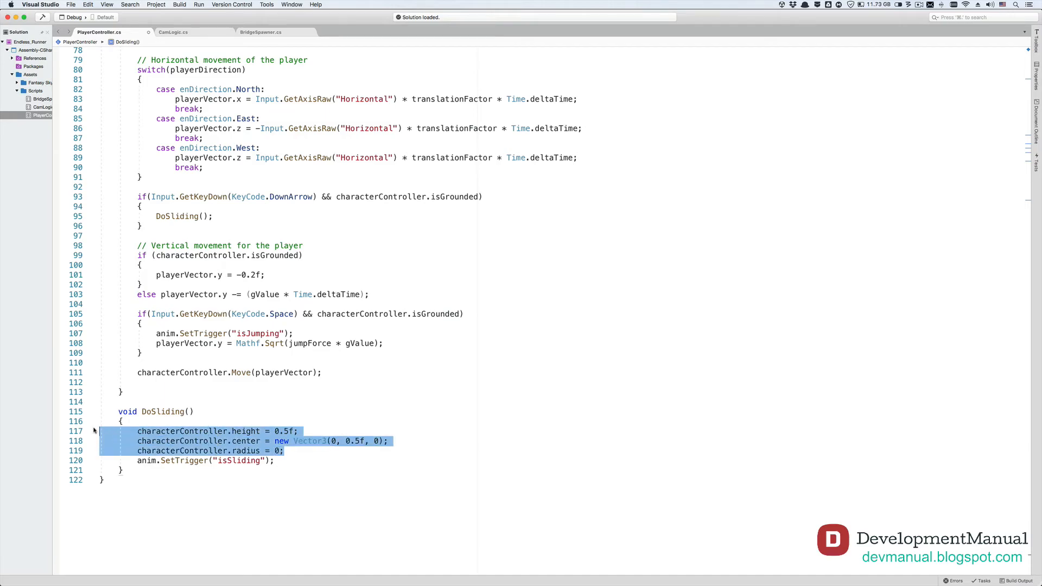
click(167, 469)
key(Return)
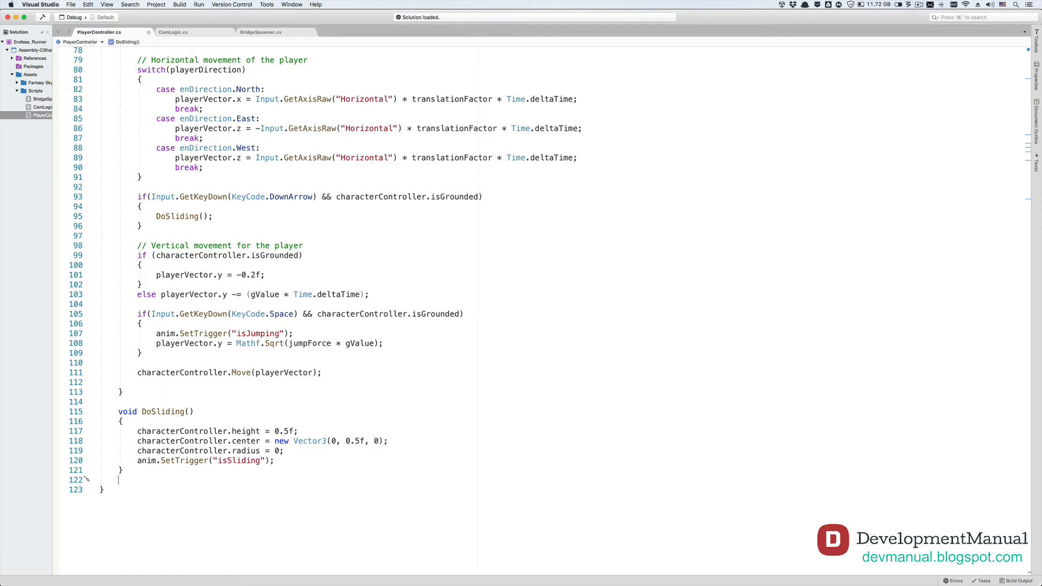
key(Return)
text(IE)
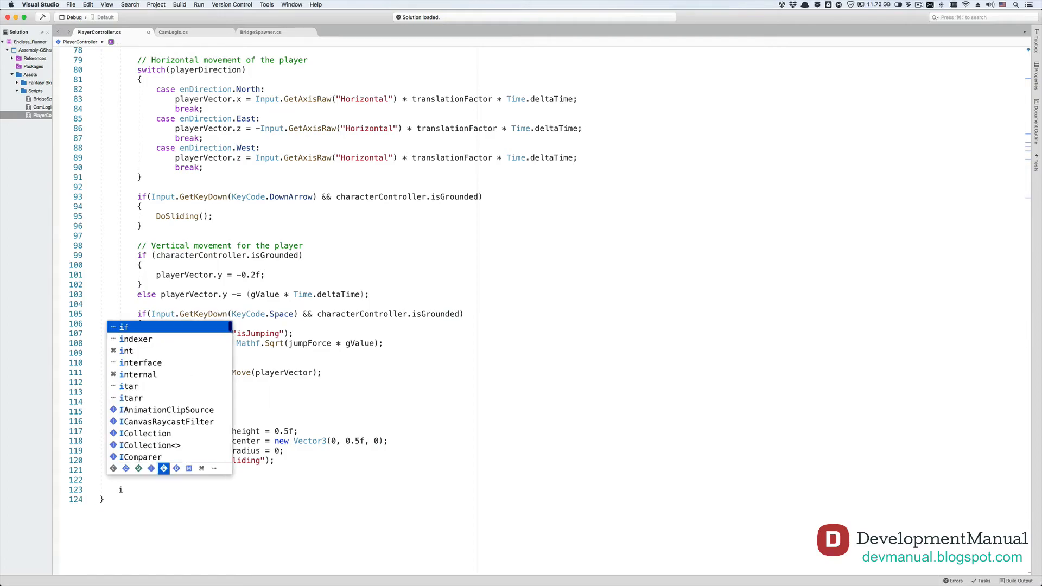
key(Down)
key(Down)
key(Return)
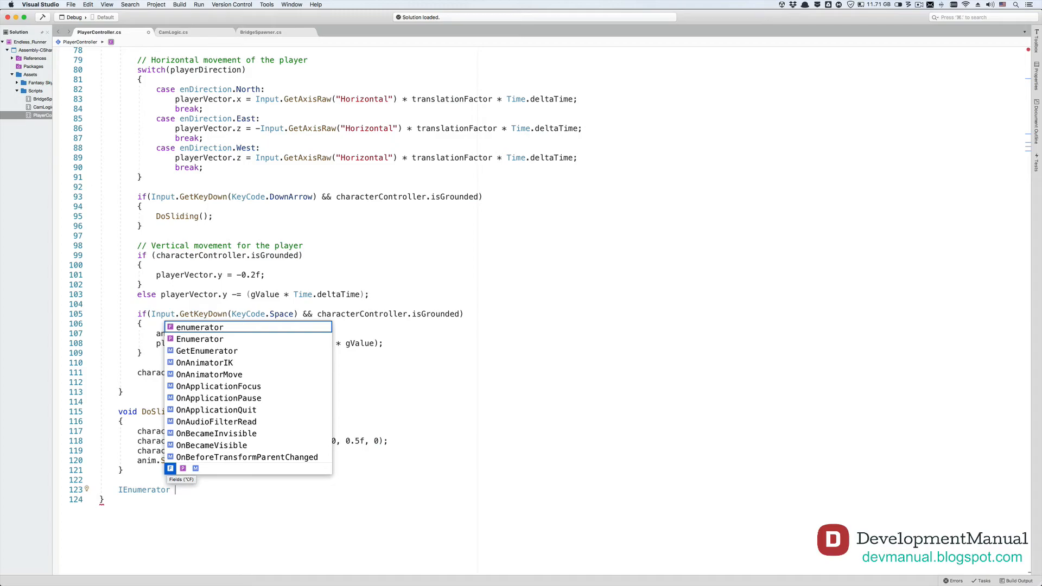
text(ReEnableCC)
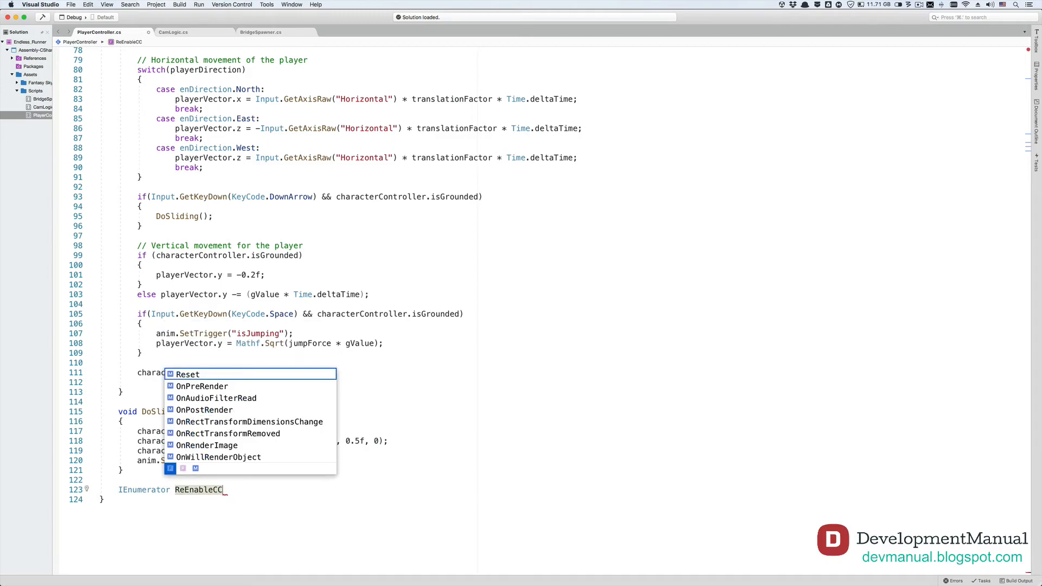
key(Escape)
text(())
key(Return)
text({)
key(Return)
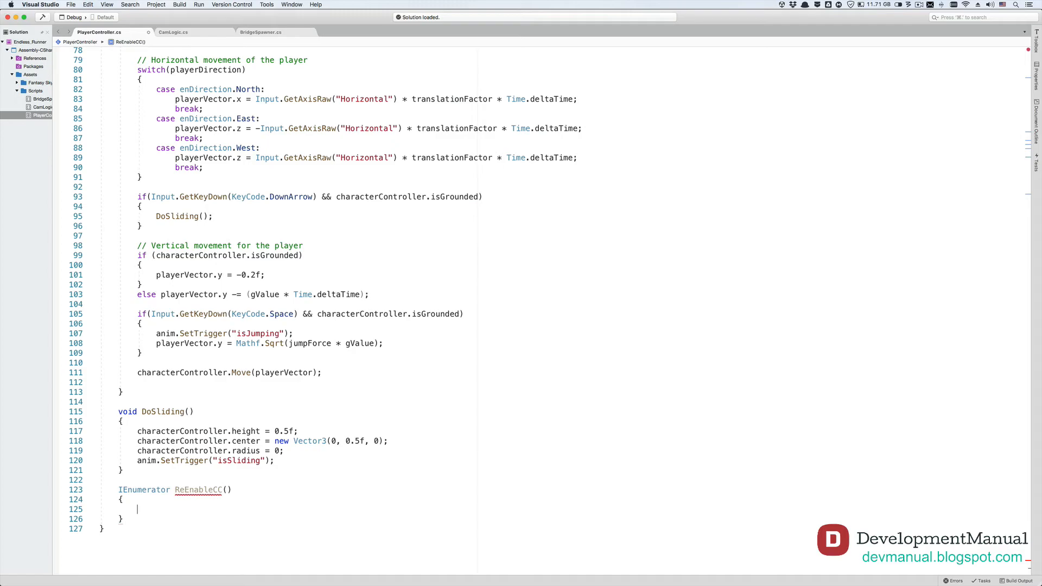
Paste the copied lines into ReEnableCC() and set the height to 2.0f, the center's Y to 1.0f and the radius to 0.2
key(super+v)
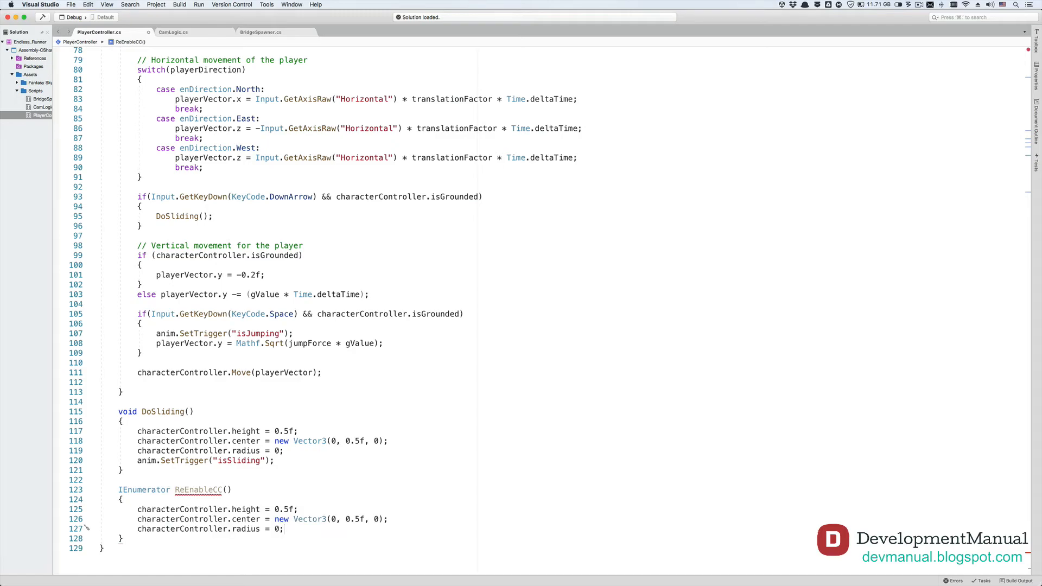
drag(288, 510, 275, 511)
text(2)
drag(346, 519, 360, 520)
text(1.0)
click(280, 510)
text(.0)
click(279, 530)
text(.2)
Above the collider lines in ReEnableCC(), insert "yield return WaitForSeconds(0.5f);" followed by a blank line
click(138, 509)
key(Return)
key(Return)
key(Up)
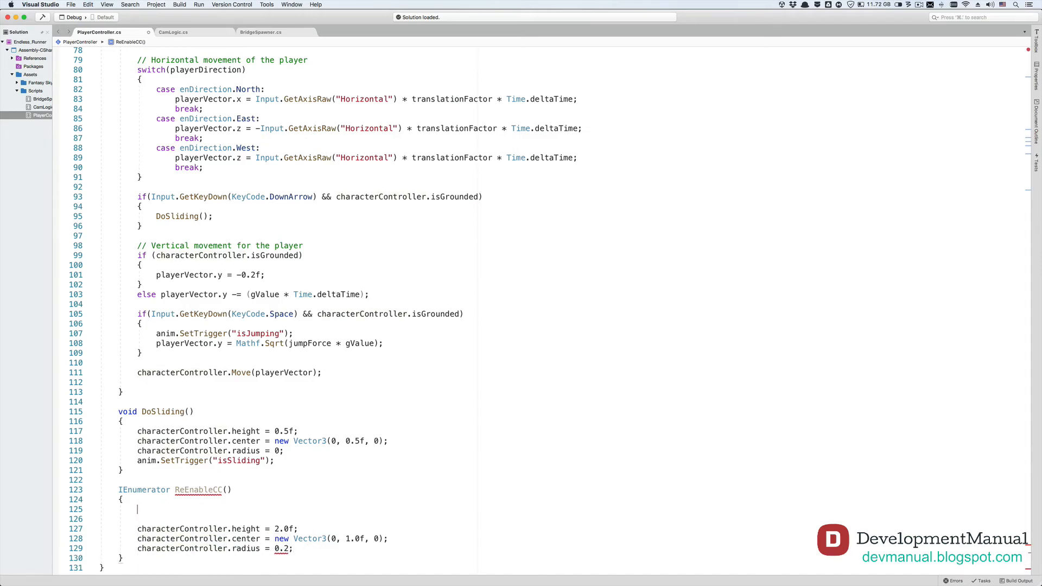
text(yield re)
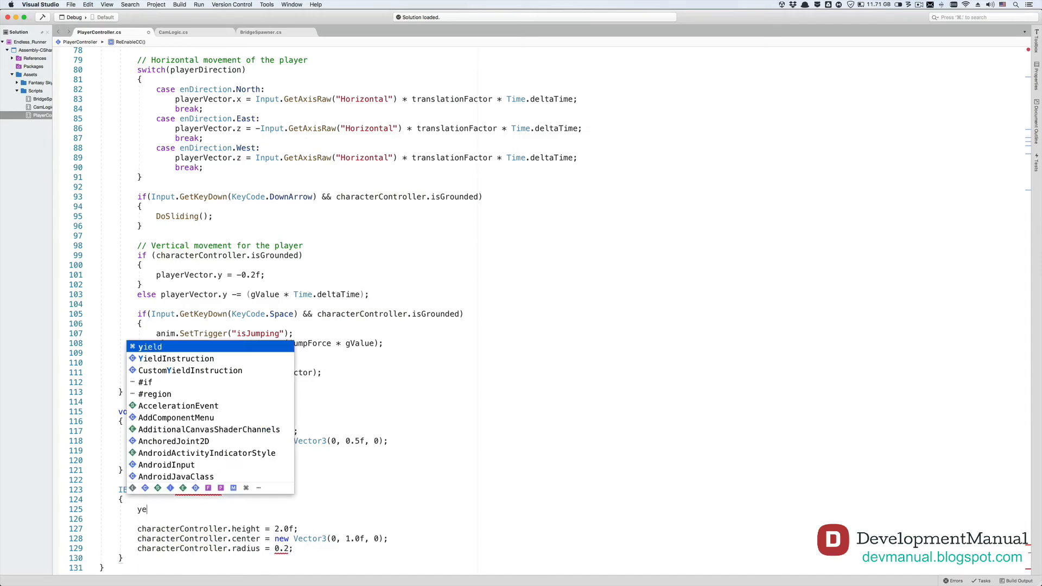
text(turn Wait)
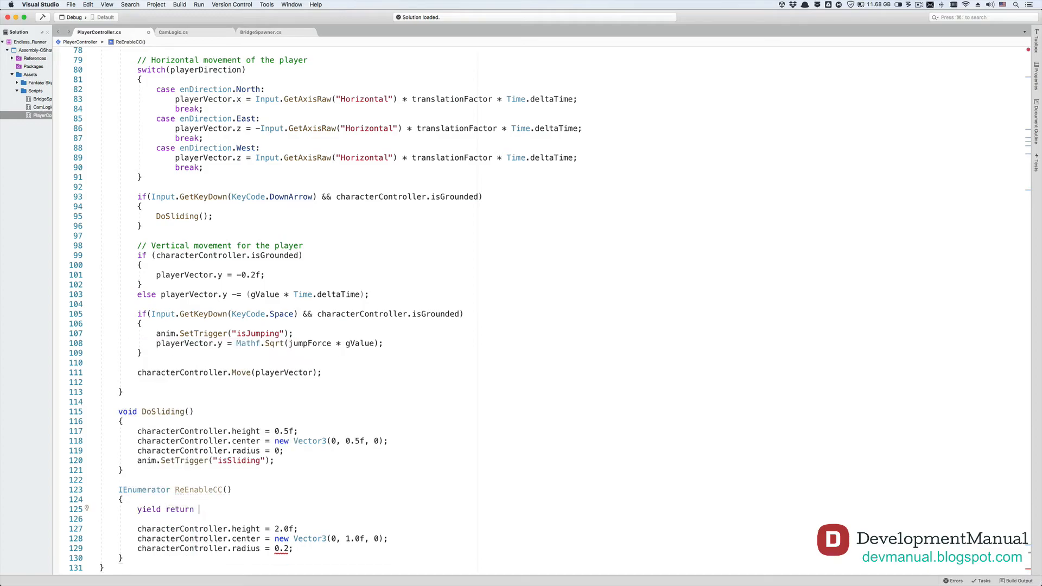
key(Down)
key(Down)
key(Return)
text(())
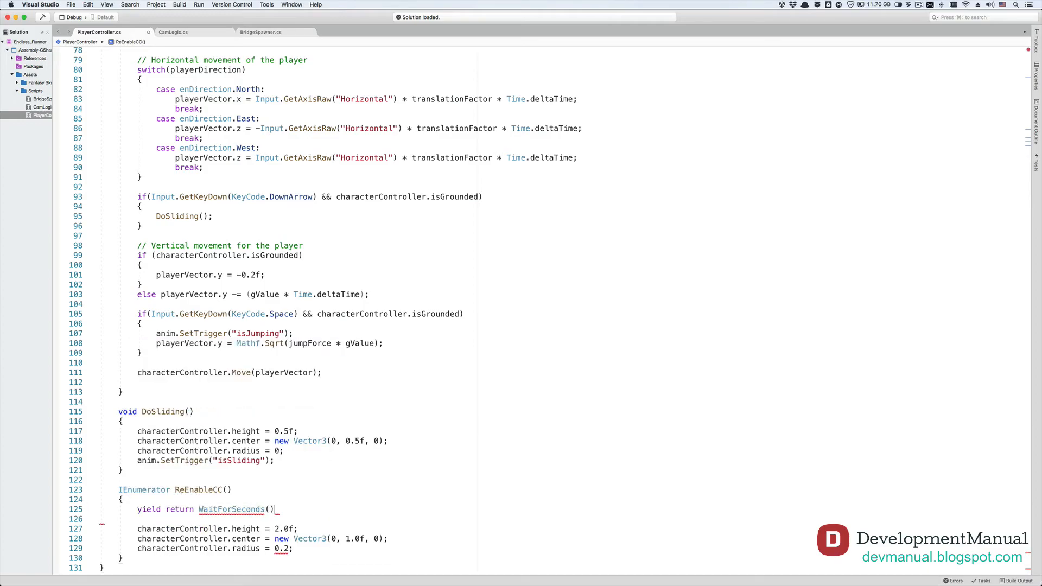
key(Left)
text(0.5f)
key(Right)
text(;)
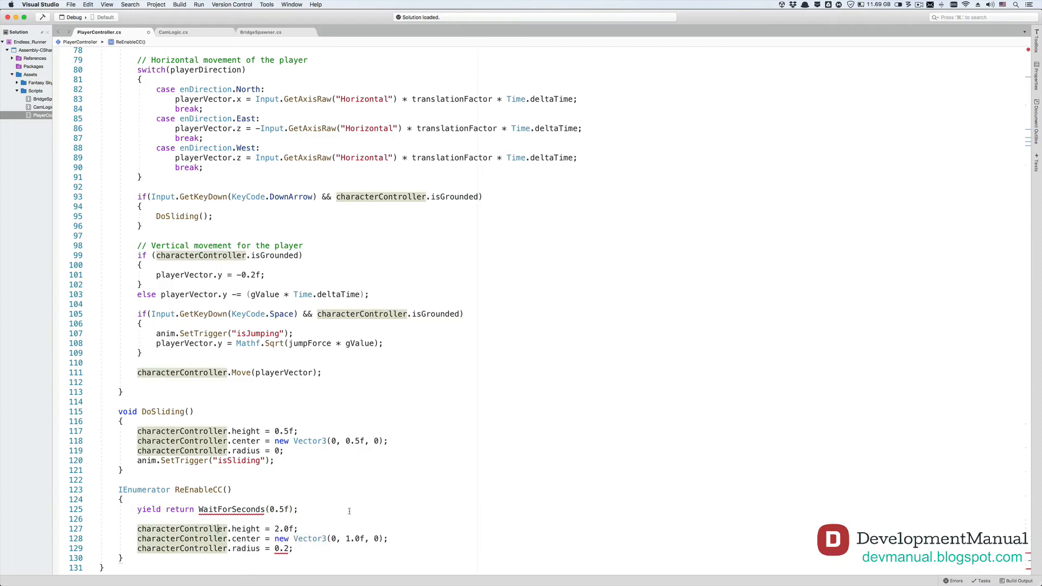
Insert the missing "new" keyword before WaitForSeconds in the yield statement
mouse_move(228, 511)
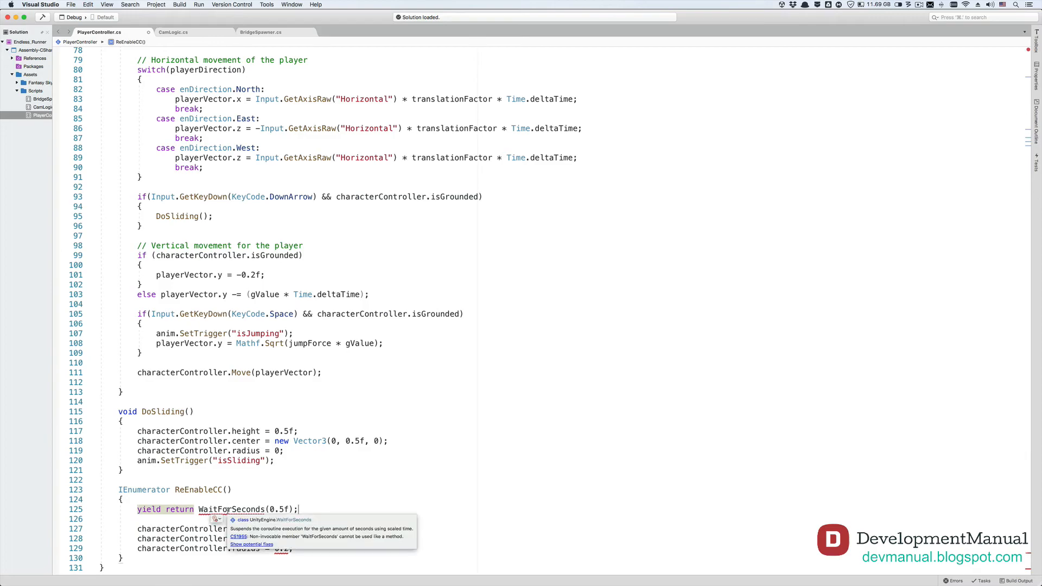
click(198, 510)
text(new)
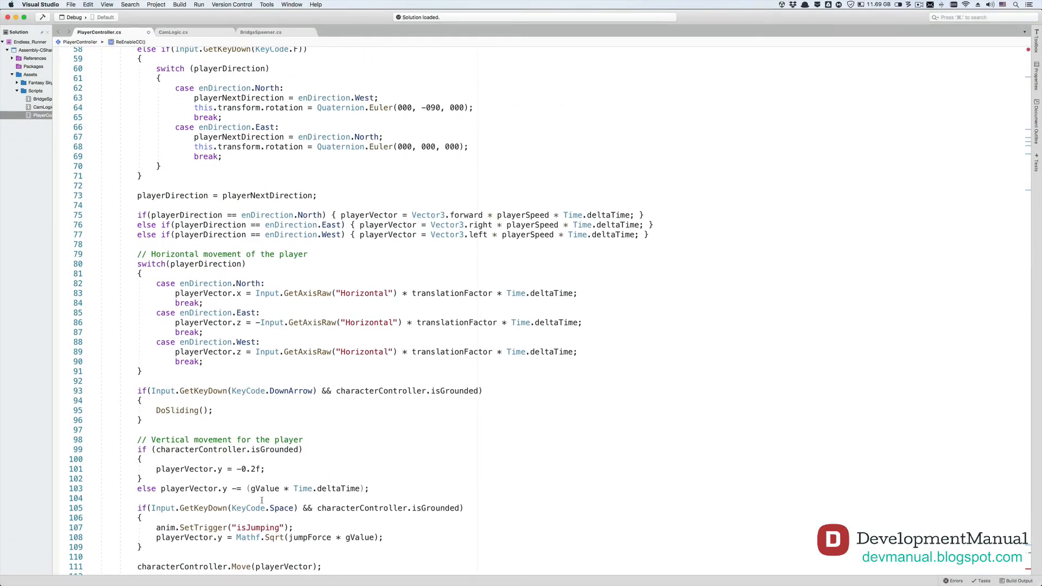
In DoSliding(), add "StartCoroutine(ReEnableCC());" between the radius line and the isSliding trigger
scroll(258, 500, down, 6)
click(293, 478)
key(Return)
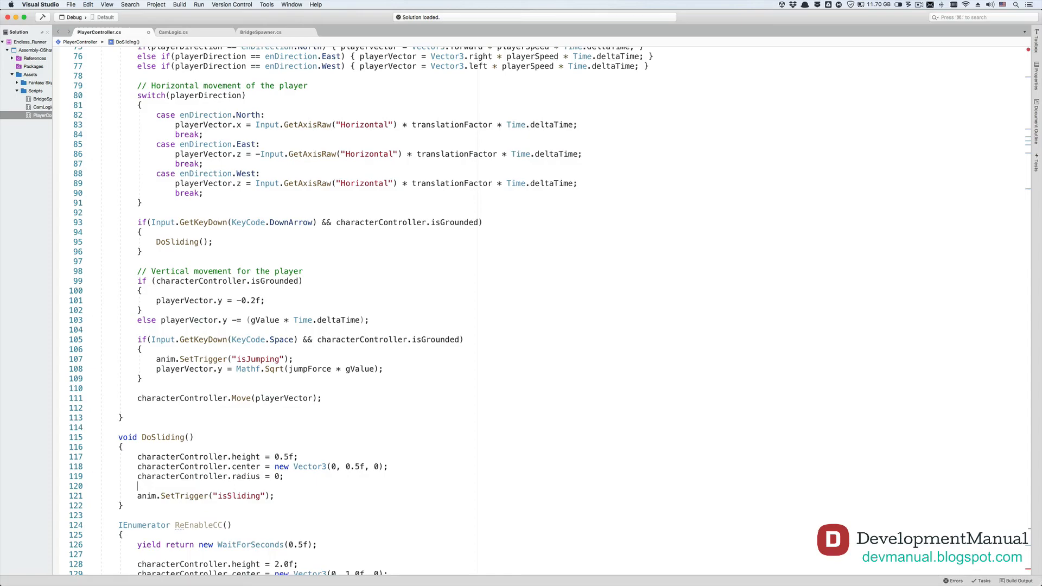
text(Start)
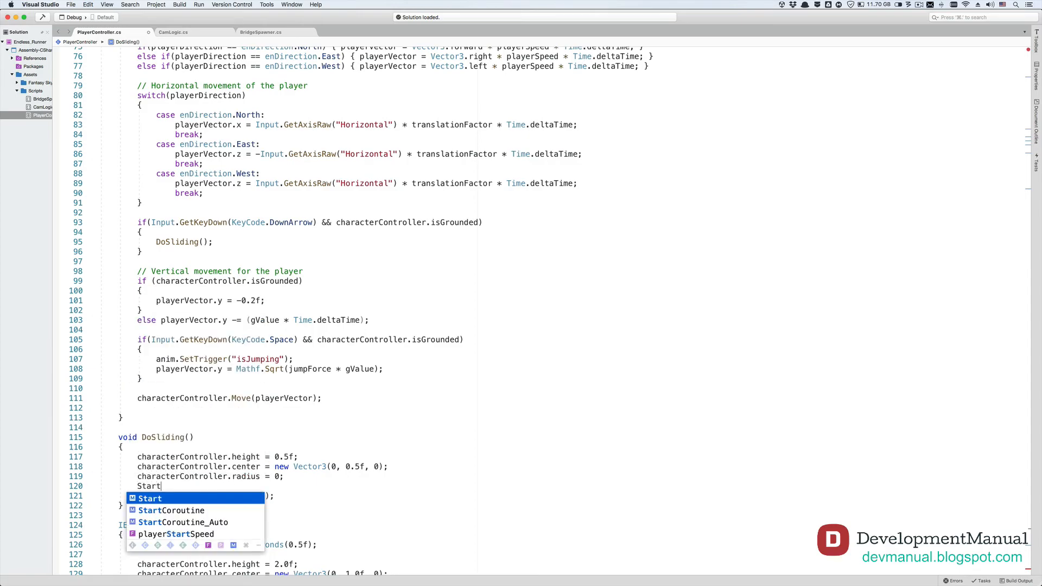
text(Coroutine()
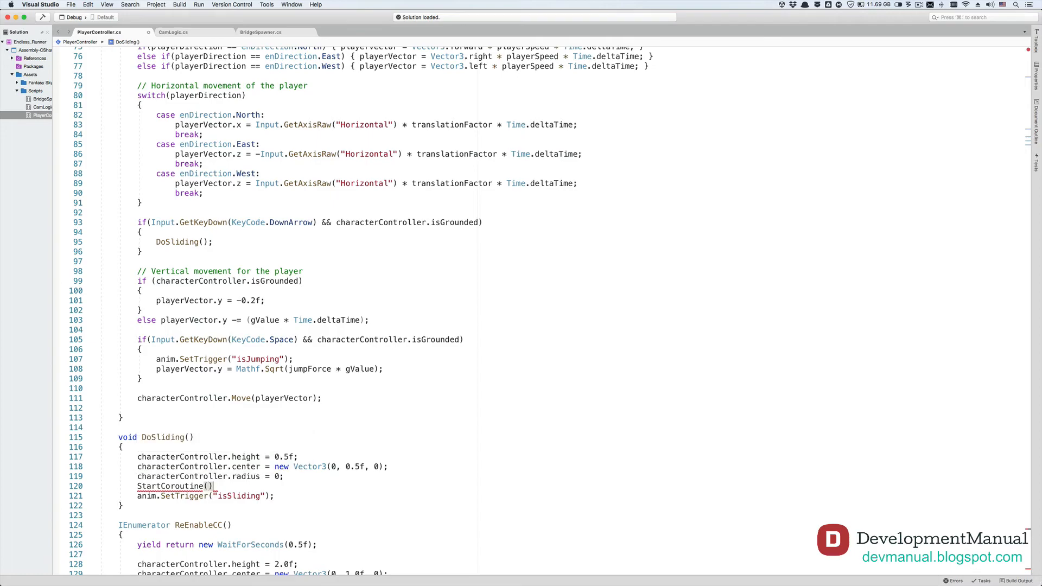
text(ReEnableCC)
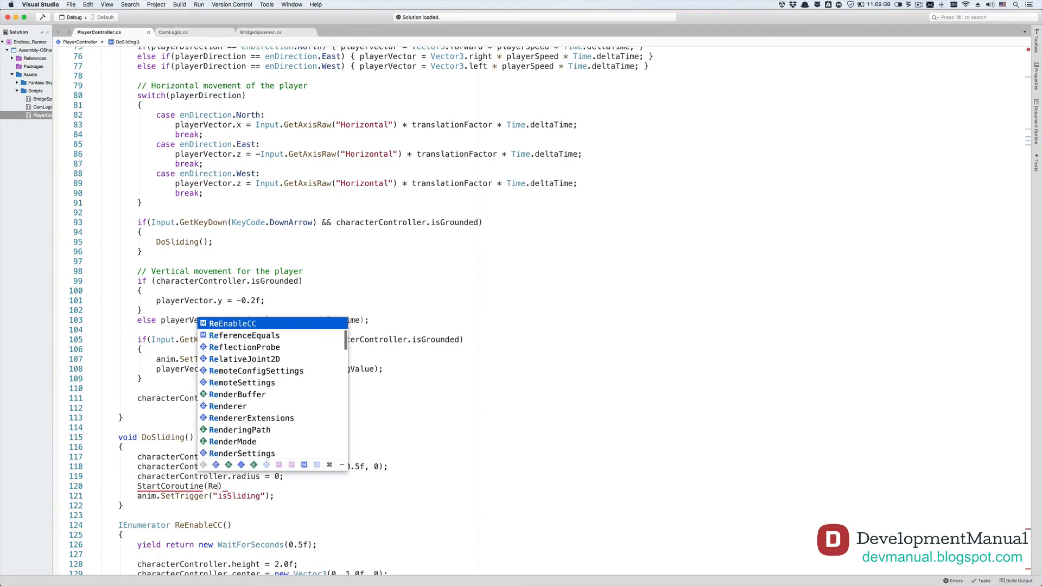
text(())
key(super+Right)
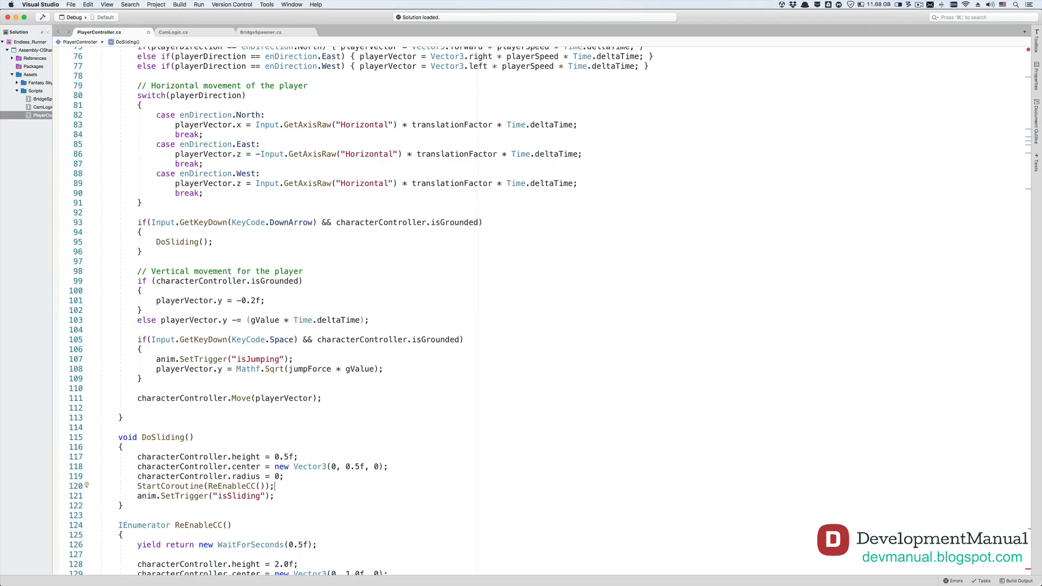
Switch to Unity and try to start play mode
key(super+Tab)
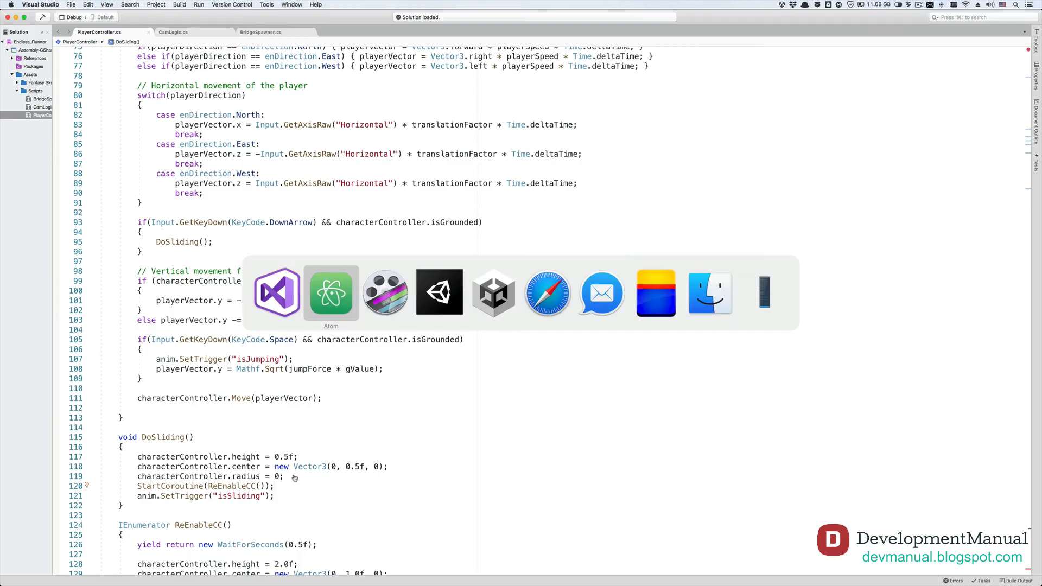
key(super+Tab)
key(super+Tab)
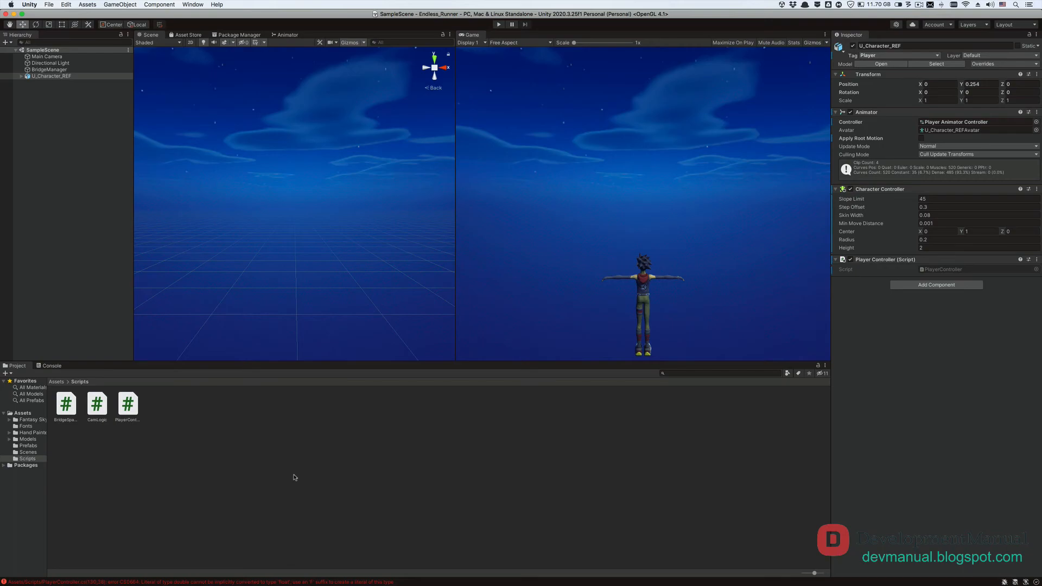
click(497, 25)
Switch back to Visual Studio, correct the radius value in ReEnableCC() to 0.2f and save the script
key(super+Tab)
scroll(110, 505, down, 5)
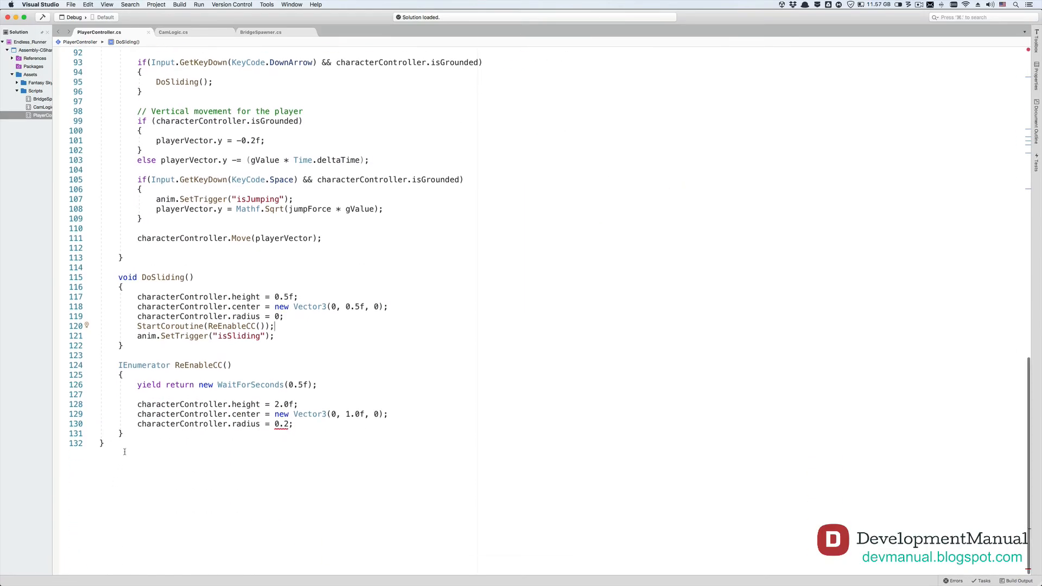
click(289, 423)
text(f)
key(super+s)
Switch to Unity and run the game, steering, turning and jumping the character along the bridges to test the collider script
key(super+Tab)
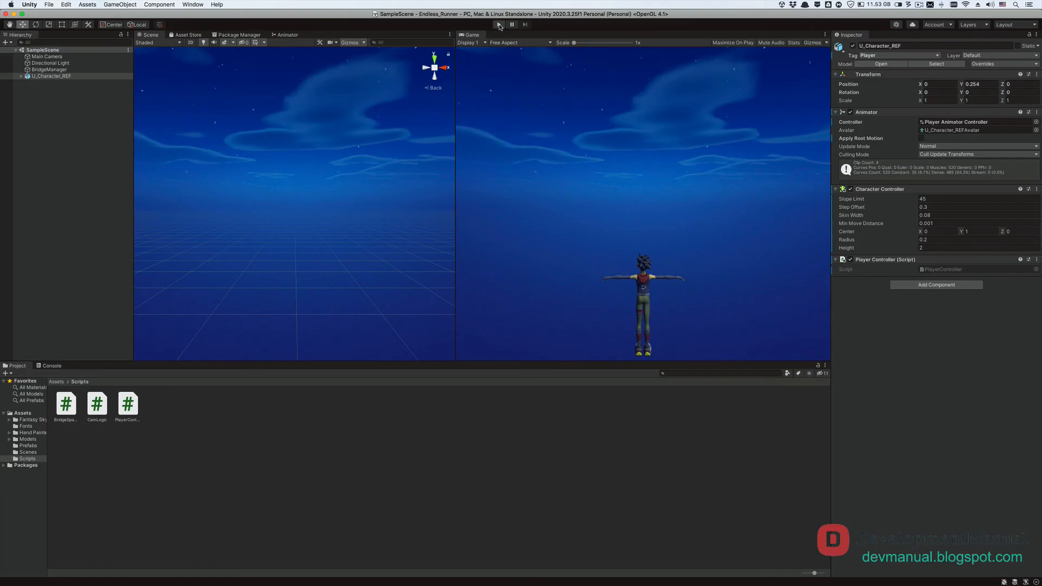
click(499, 25)
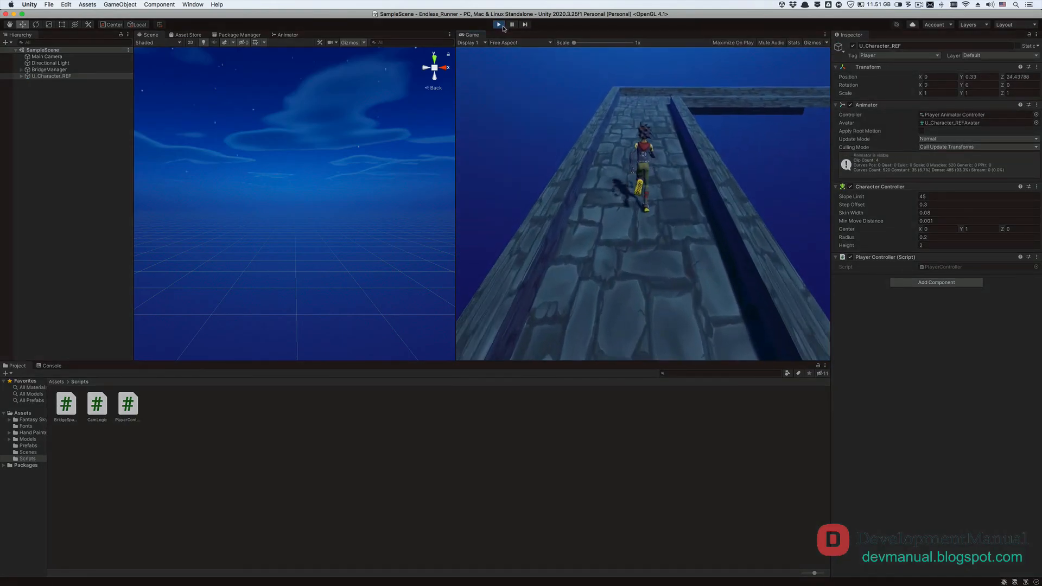
key(Left)
key(Right)
key(Right)
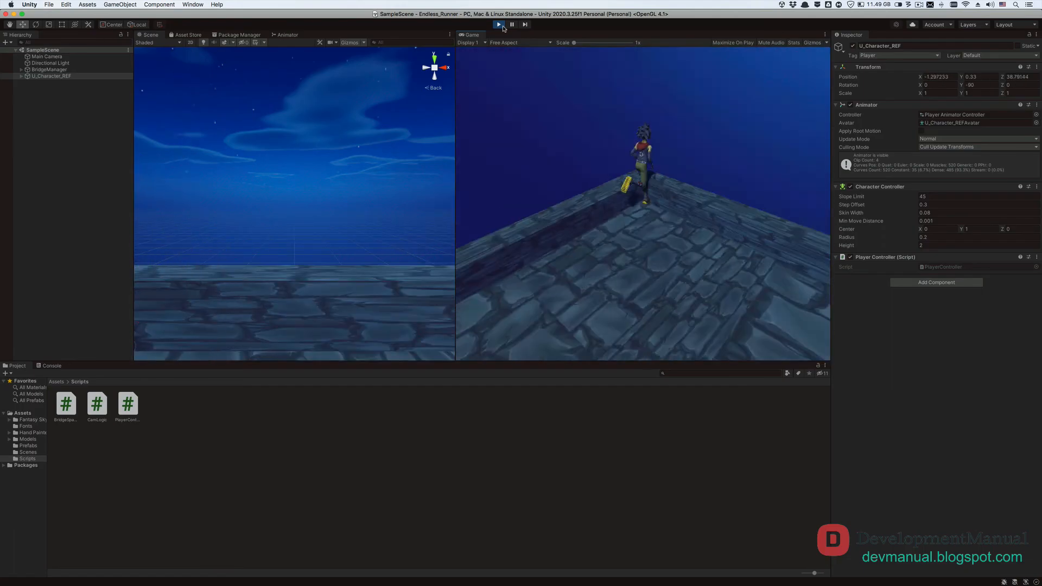
key(space)
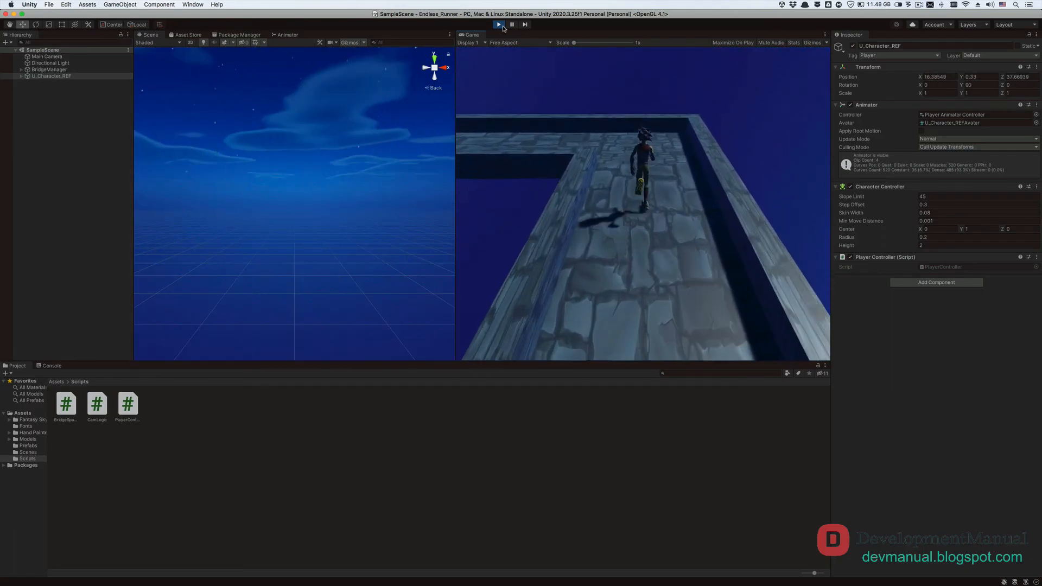
key(Left)
key(space)
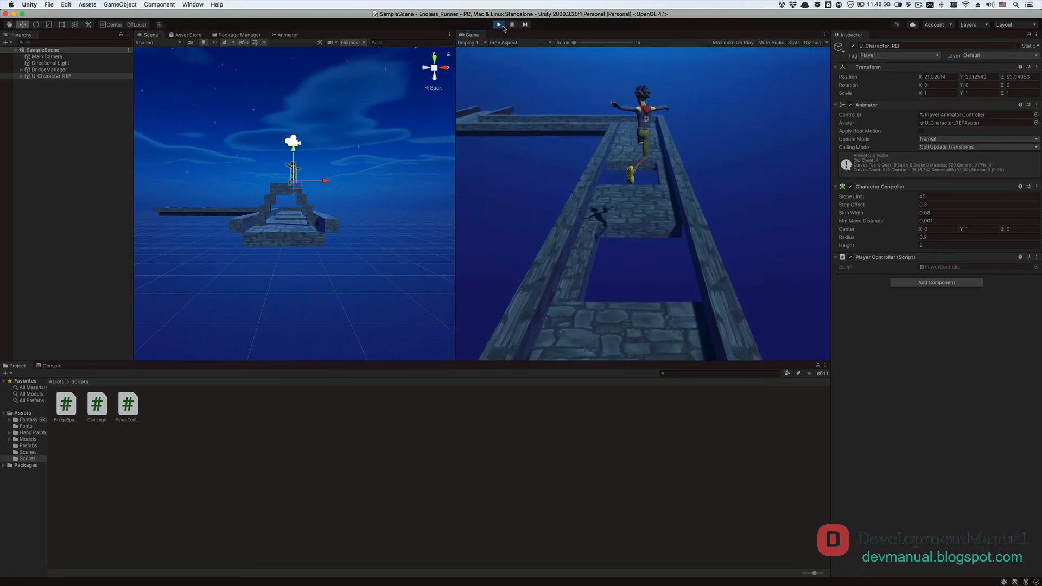
key(Left)
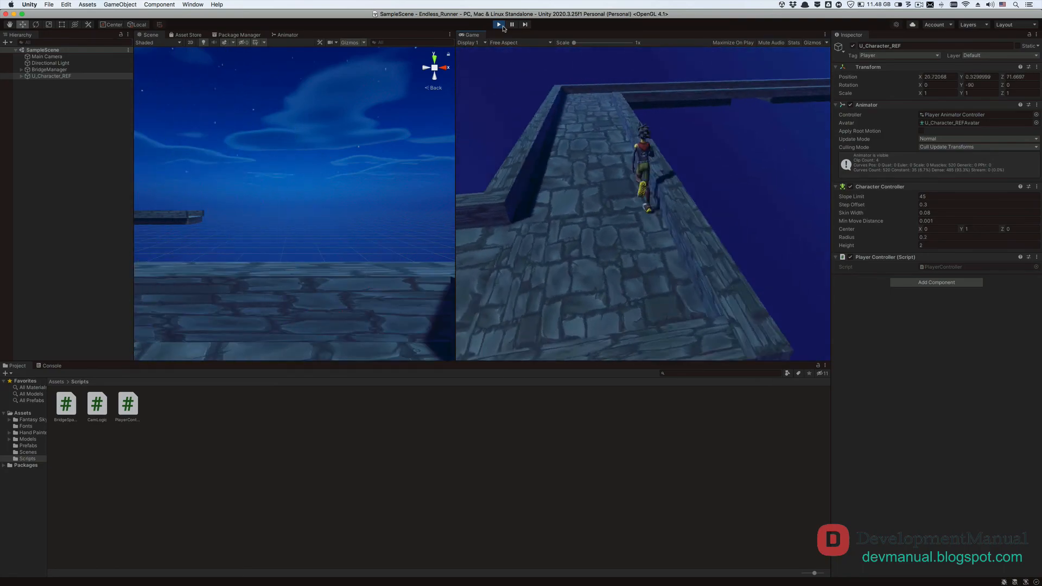
key(space)
key(Right)
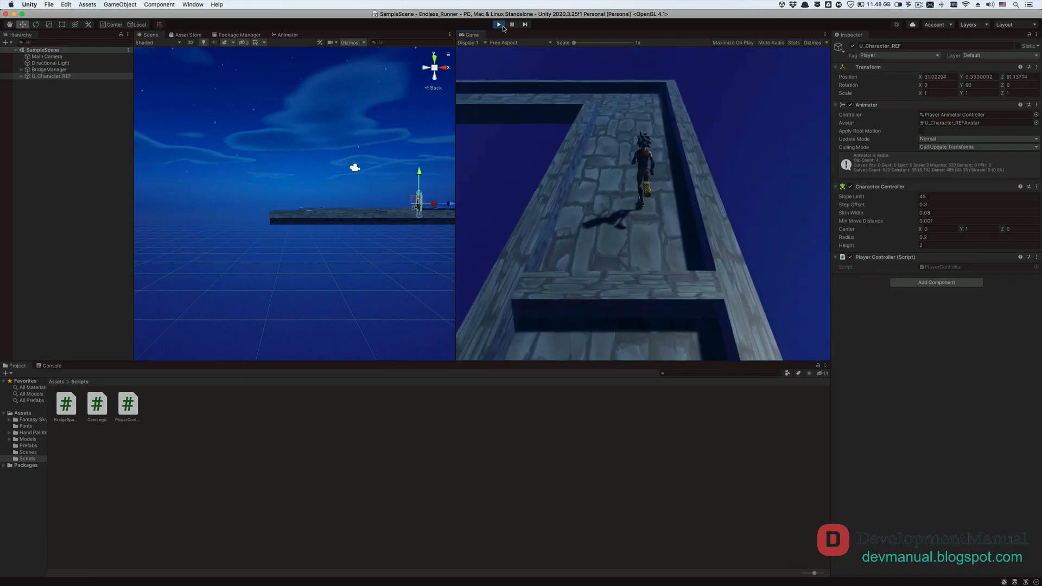
Stop play mode, switch to Visual Studio and set the characterController height in DoSliding() to 1.0f
click(499, 25)
key(super+Tab)
click(335, 340)
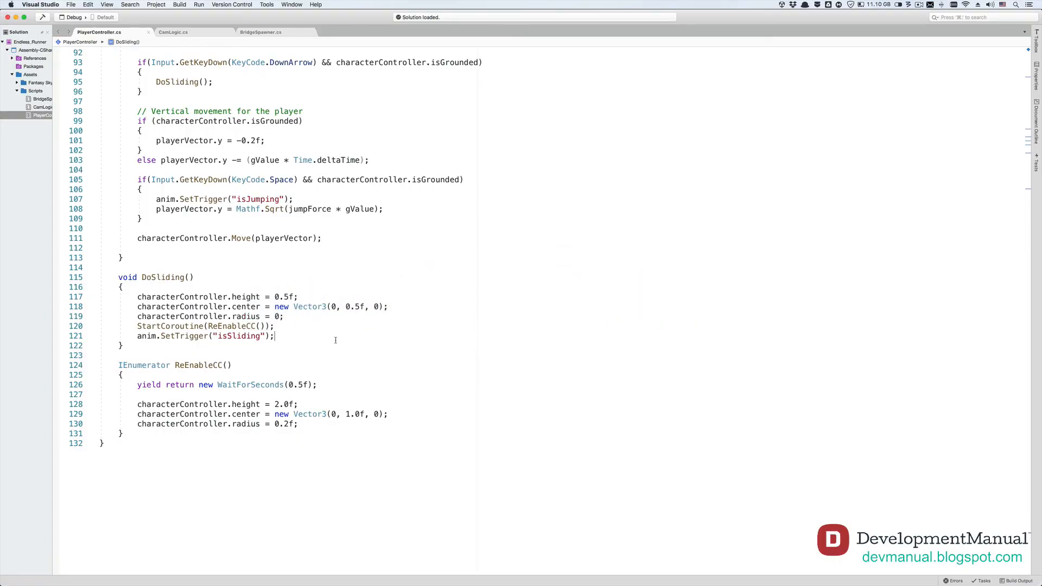
drag(275, 297, 290, 297)
text(1.0)
Switch to Unity and run the game, steering and jumping the character along the bridges to test the collider, and stop play mode
key(super+Tab)
click(498, 25)
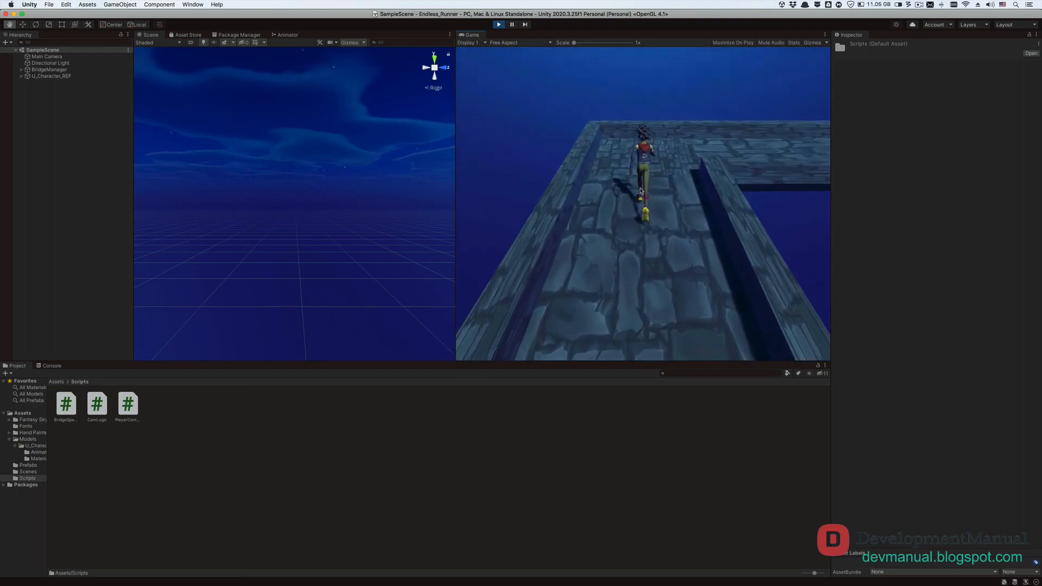
key(Right)
key(space)
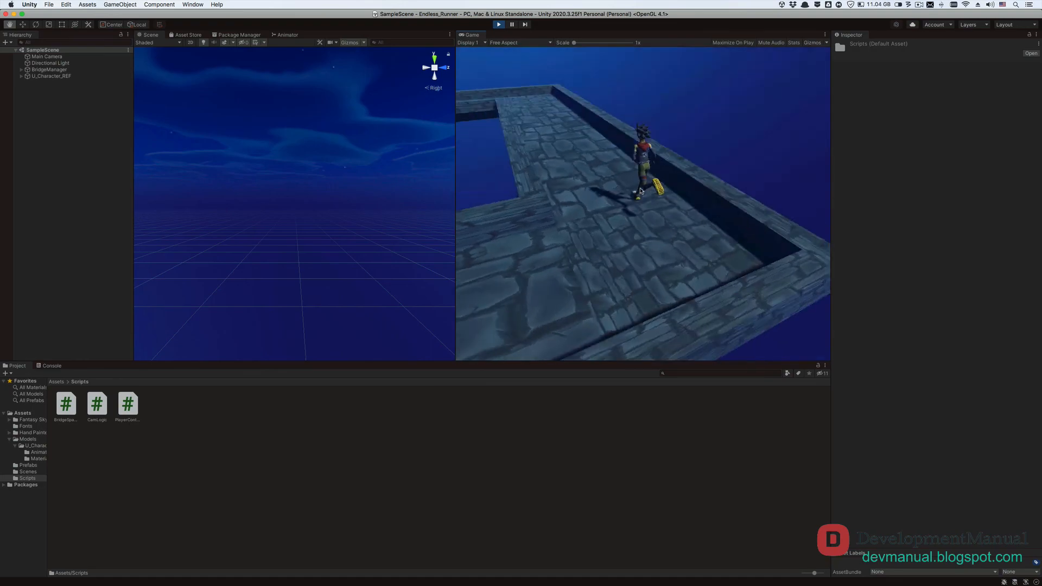
key(Left)
click(498, 24)
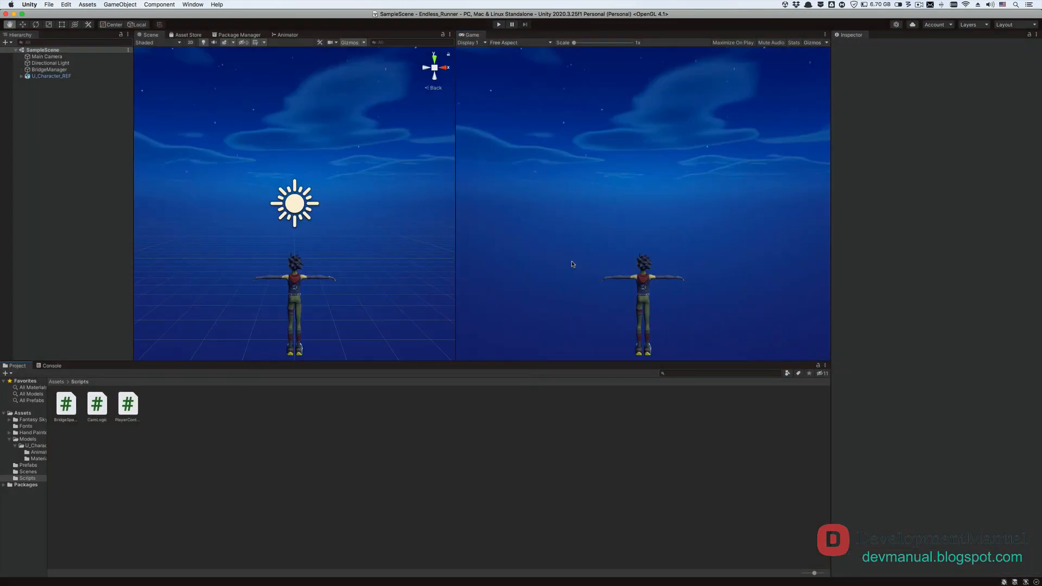
Open the Animator graph and make a transition from the Running Jump state to the Running Slide state
click(284, 35)
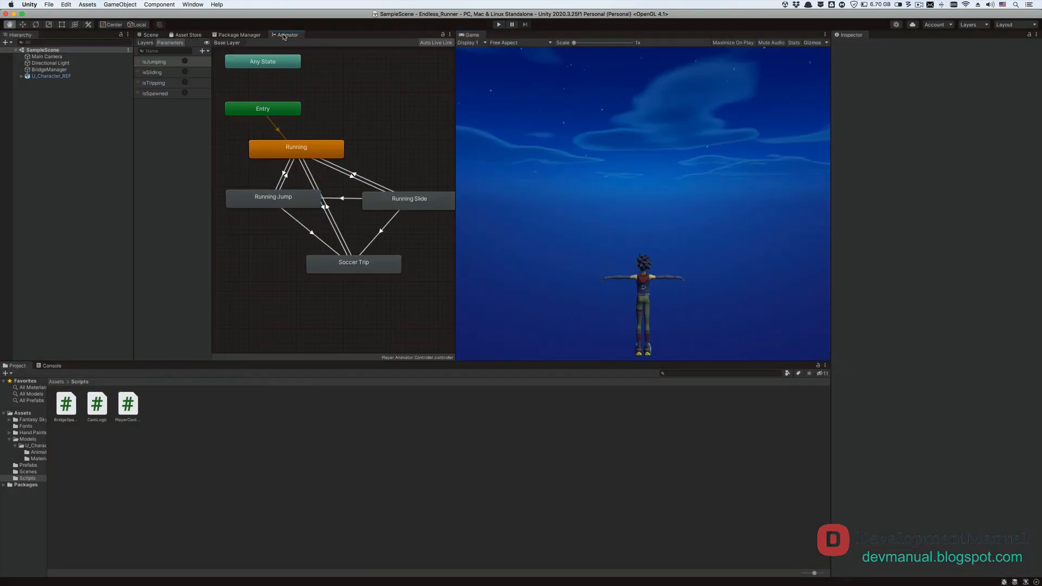
click(296, 202)
right_click(296, 203)
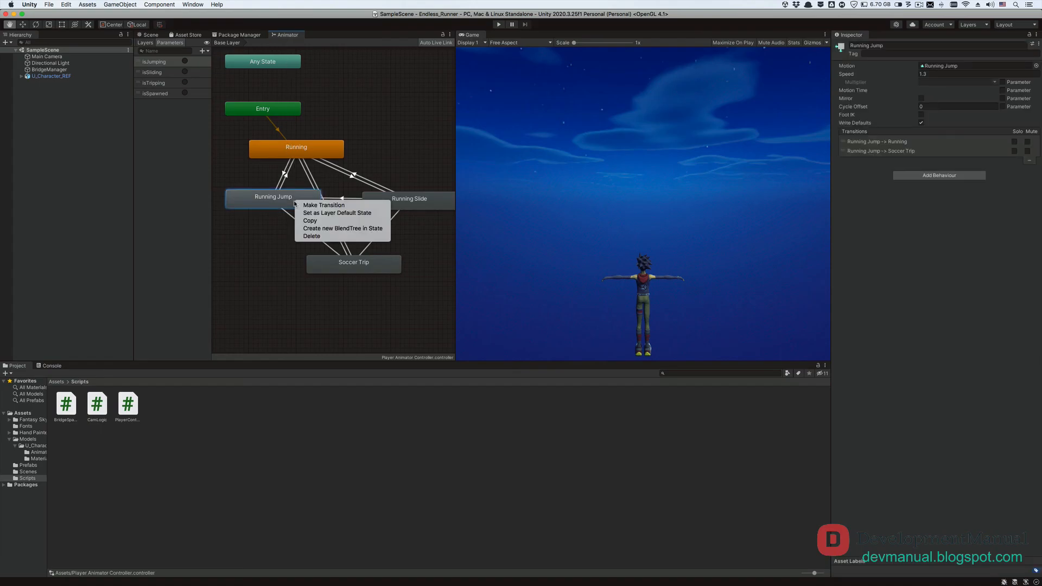
click(304, 205)
click(369, 207)
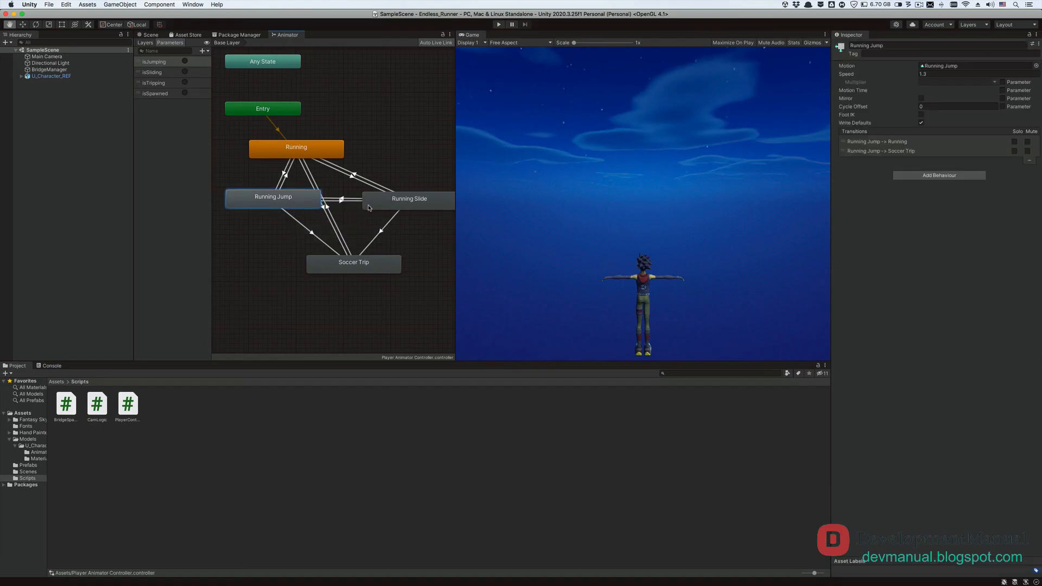
Add an isSliding condition to the Running Jump to Running Slide transition and disable its Has Exit Time option
click(354, 202)
click(1020, 224)
click(904, 215)
click(891, 254)
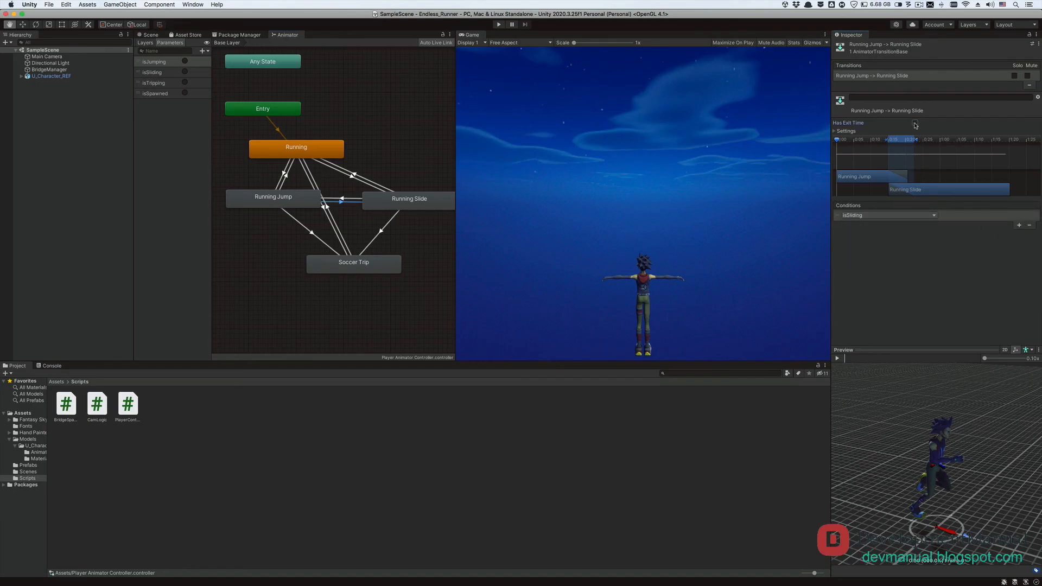
Switch to Visual Studio and remove the && characterController.isGrounded check from the DownArrow condition that calls DoSliding() in PlayerLogic()
key(super+Tab)
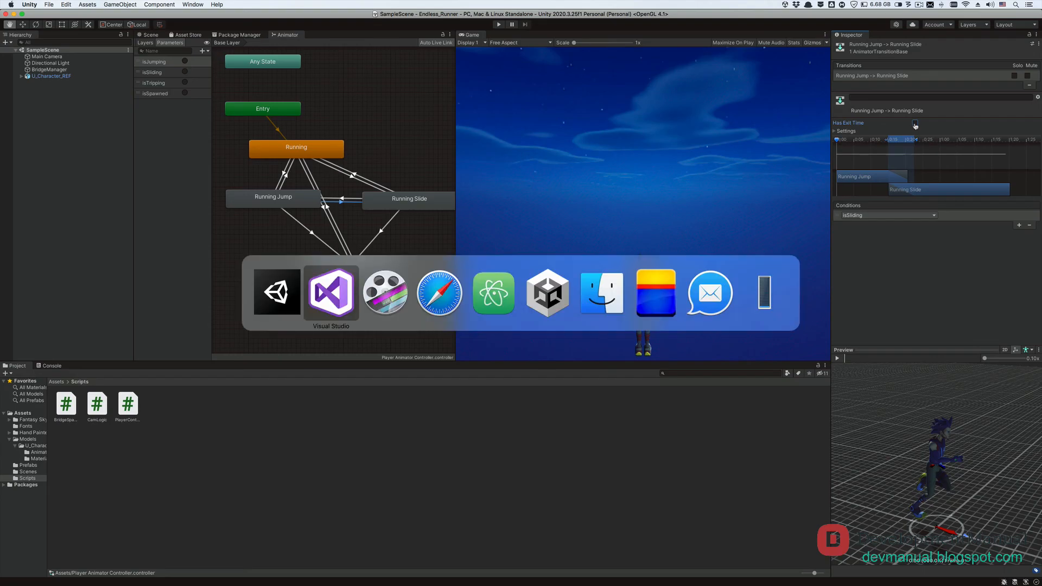
scroll(697, 149, down, 10)
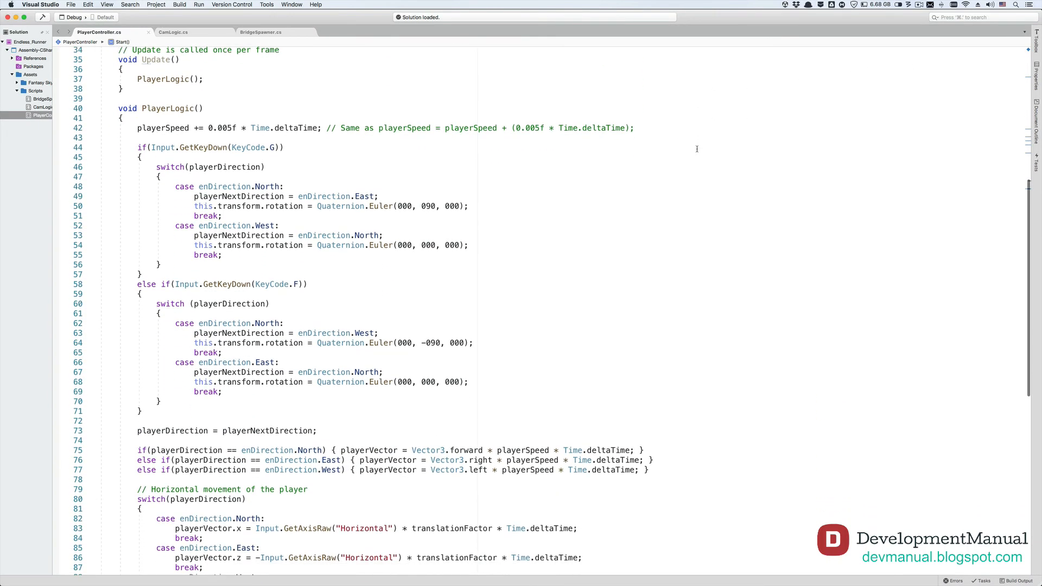
scroll(697, 149, down, 5)
drag(479, 430, 317, 429)
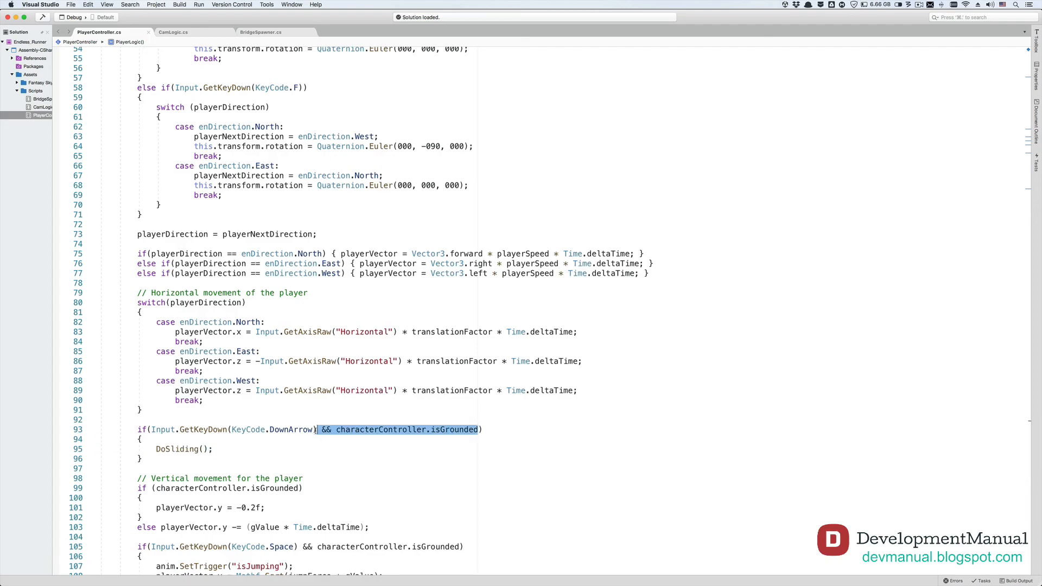
key(BackSpace)
Switch to Unity and run the game to test sliding without the grounded check
key(super+Tab)
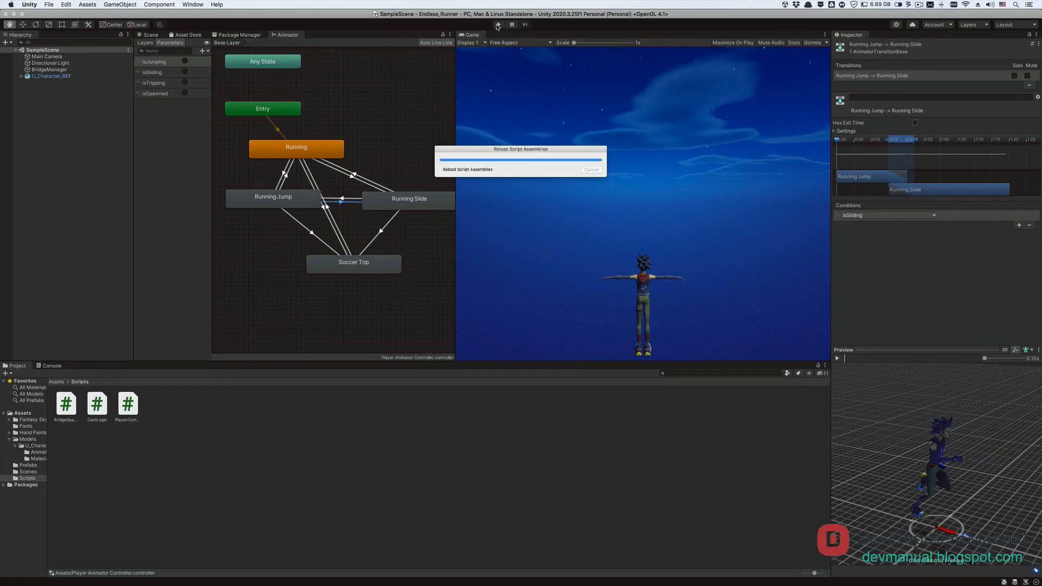
click(497, 25)
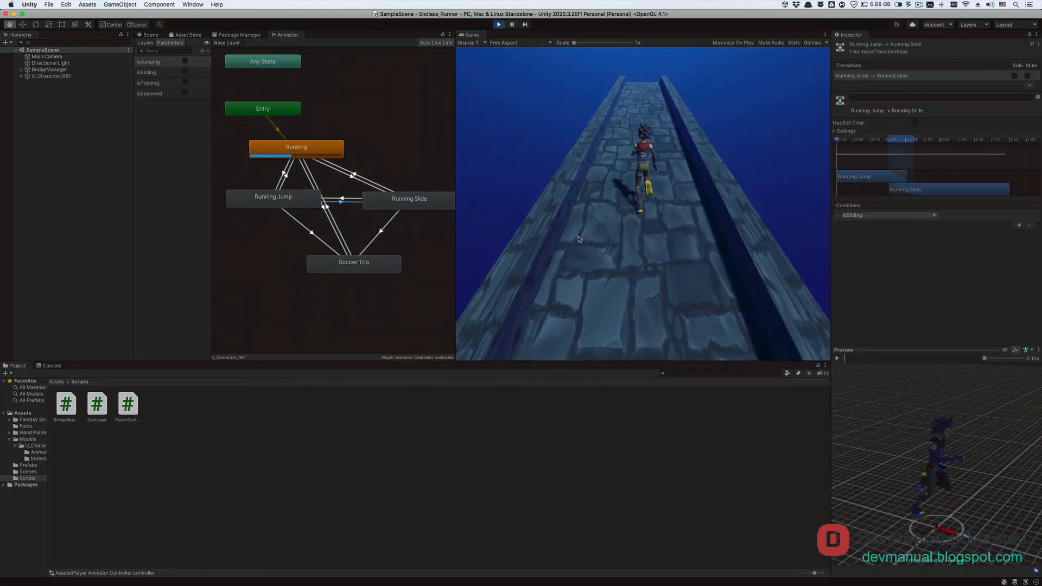
key(Up)
key(Down)
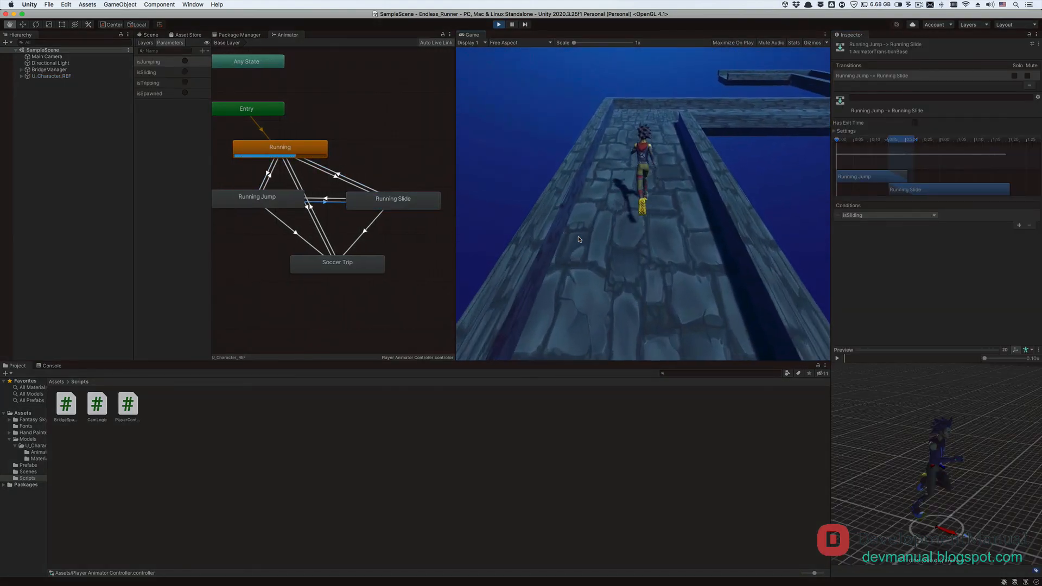